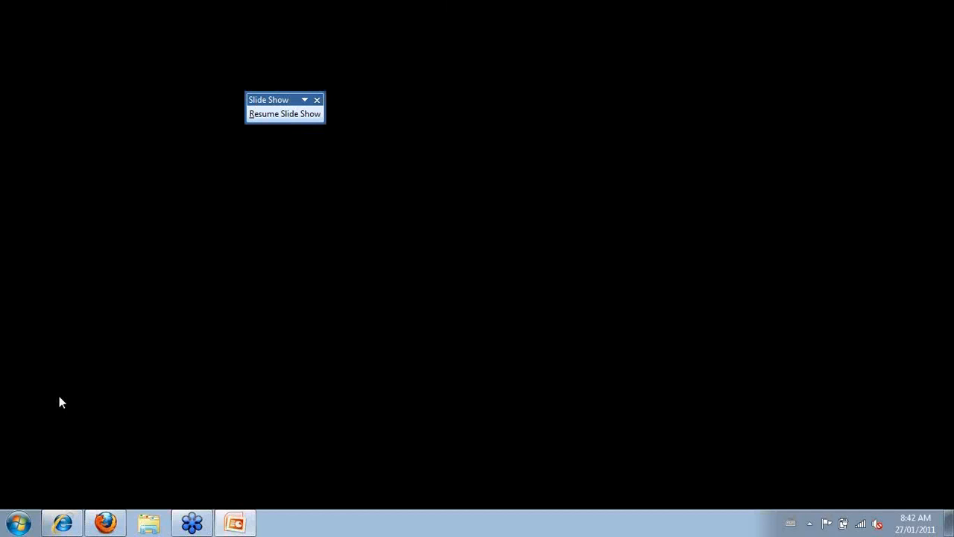
- Switch to Firefox and log in to Salesforce with the account's user name and password
click(61, 402)
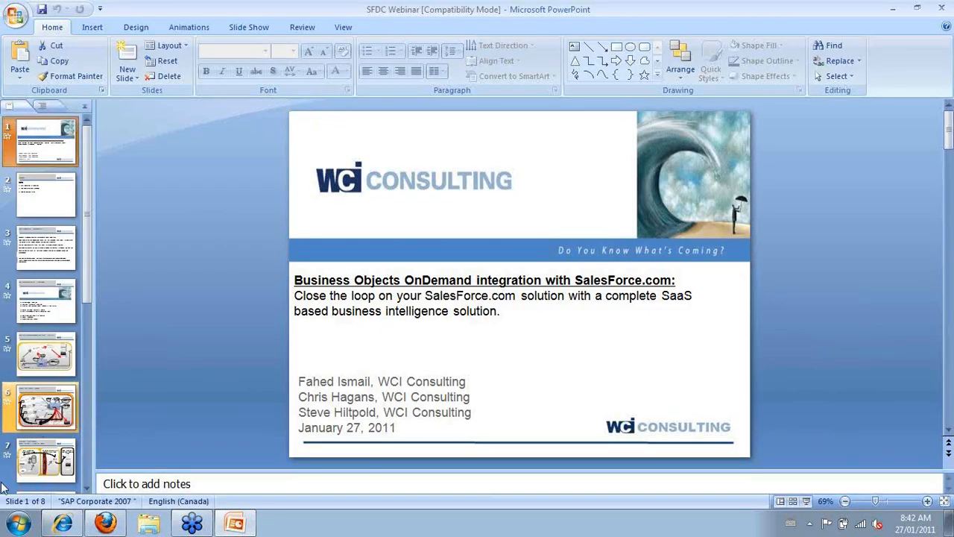
click(95, 525)
click(247, 226)
text(bo)
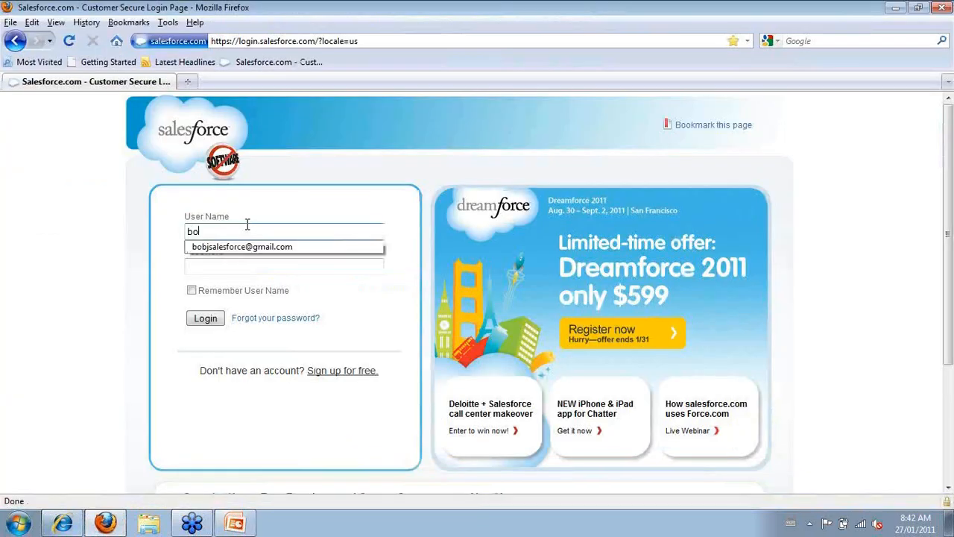
key(Down)
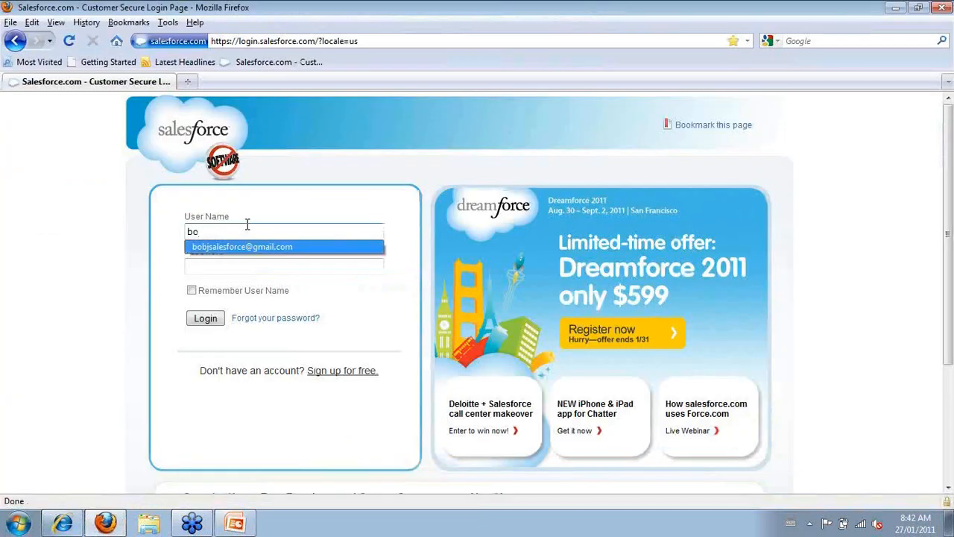
key(Tab)
text(********)
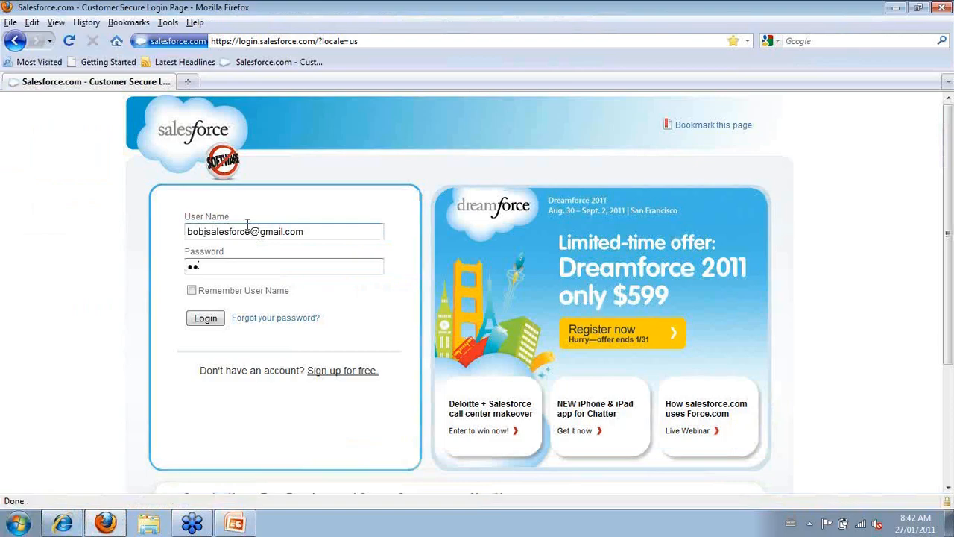
click(202, 321)
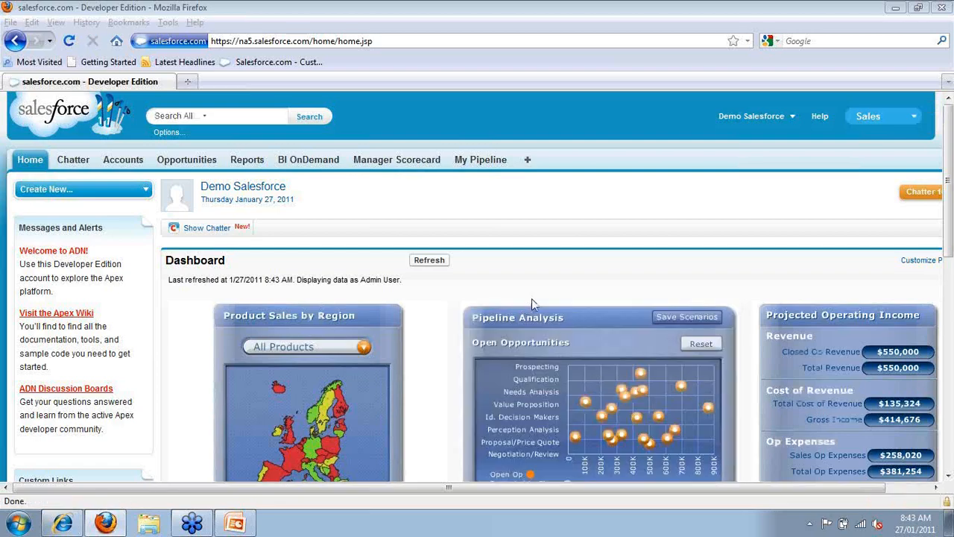
- Filter Product Sales by Region to Product 3 and adjust the projected income sliders, with Total Cost of Revenue at -27% and Marketing Op Expenses at 15%
click(949, 253)
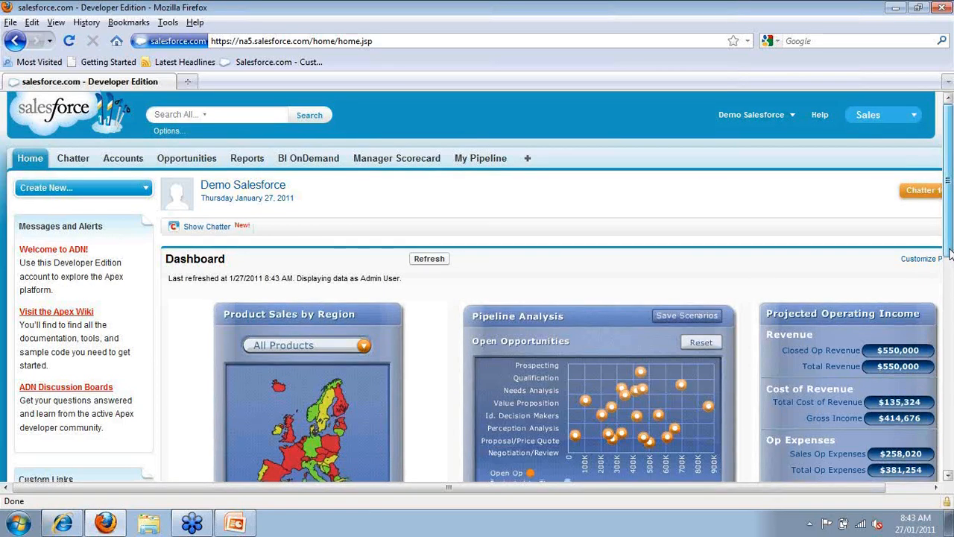
drag(949, 253, 949, 322)
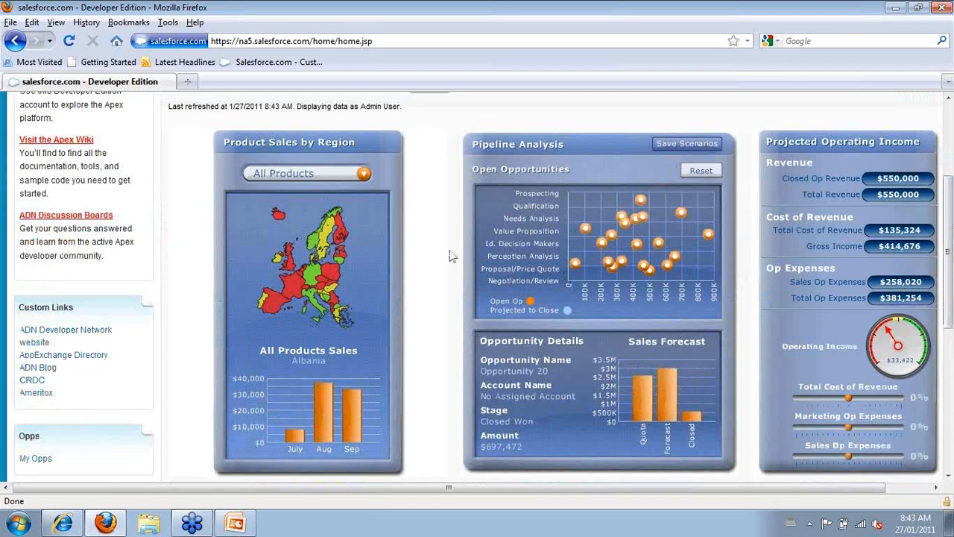
click(364, 173)
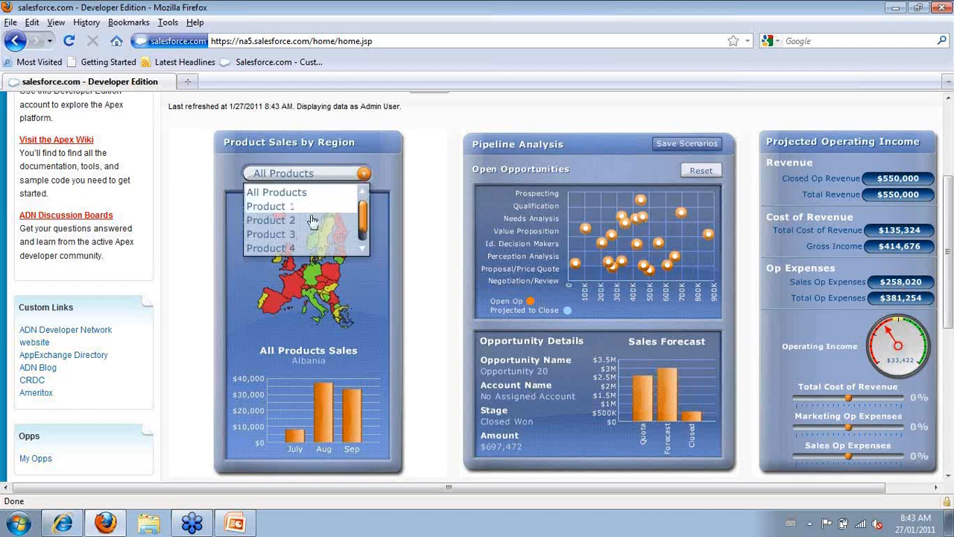
click(265, 236)
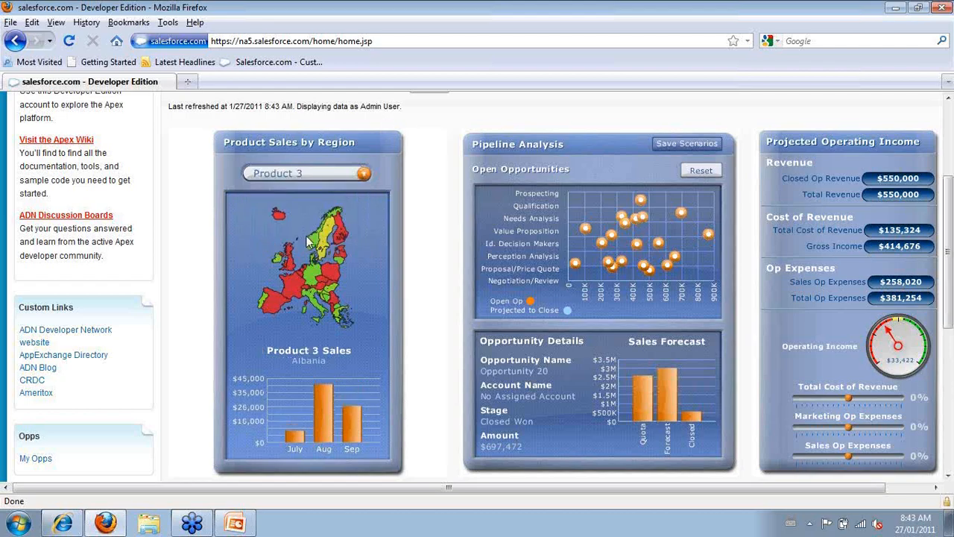
drag(848, 404, 861, 455)
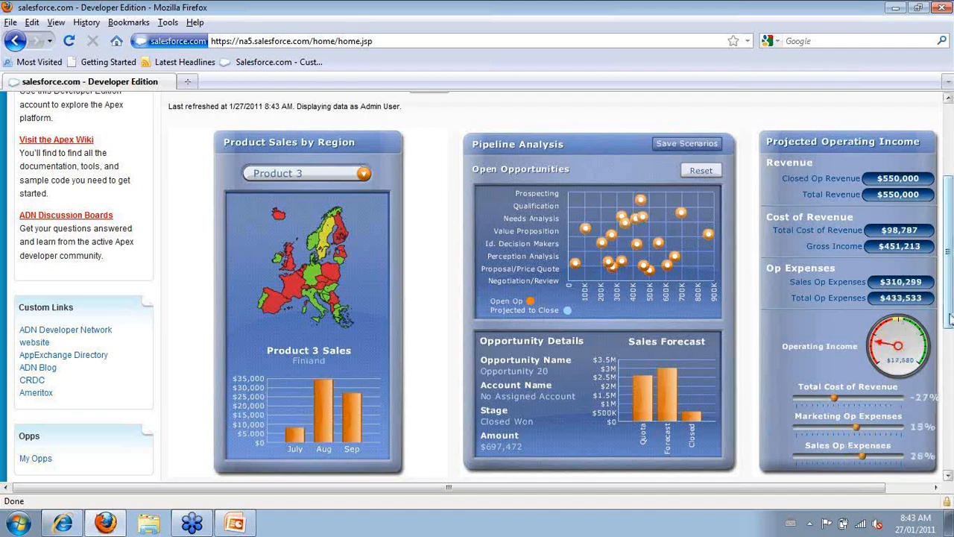
- Open the Manager Scorecard to view its dashboard
drag(950, 313, 949, 244)
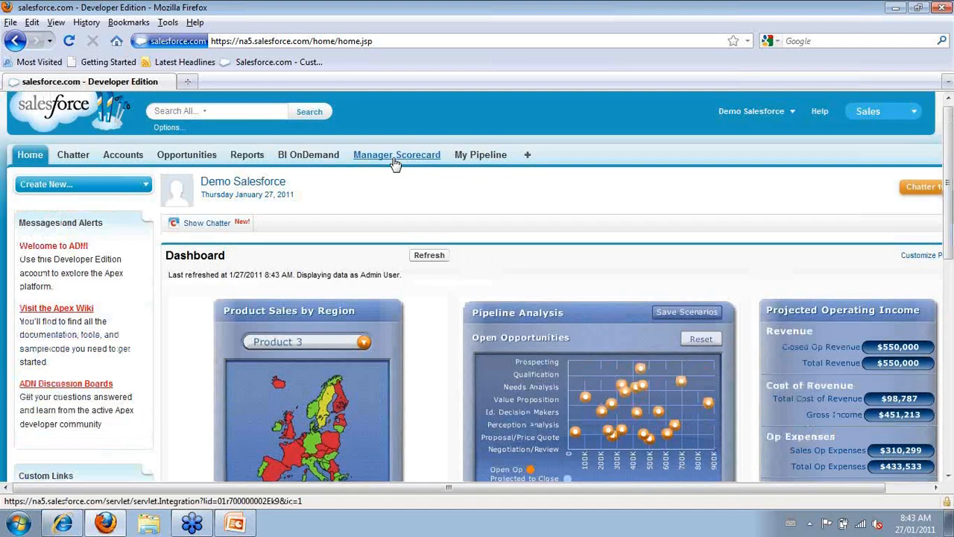
click(395, 157)
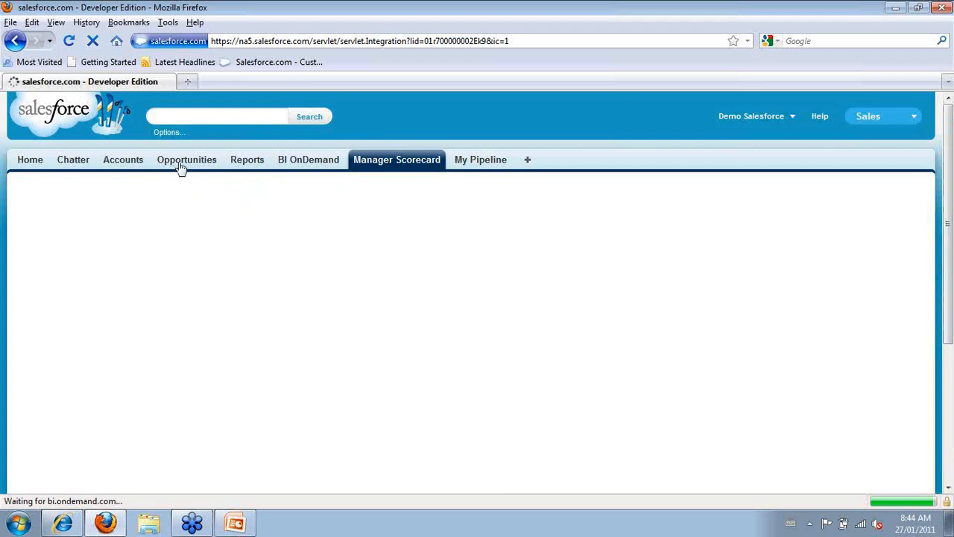
- Go to BI OnDemand and list the datasets under My Stuff
click(282, 160)
click(283, 161)
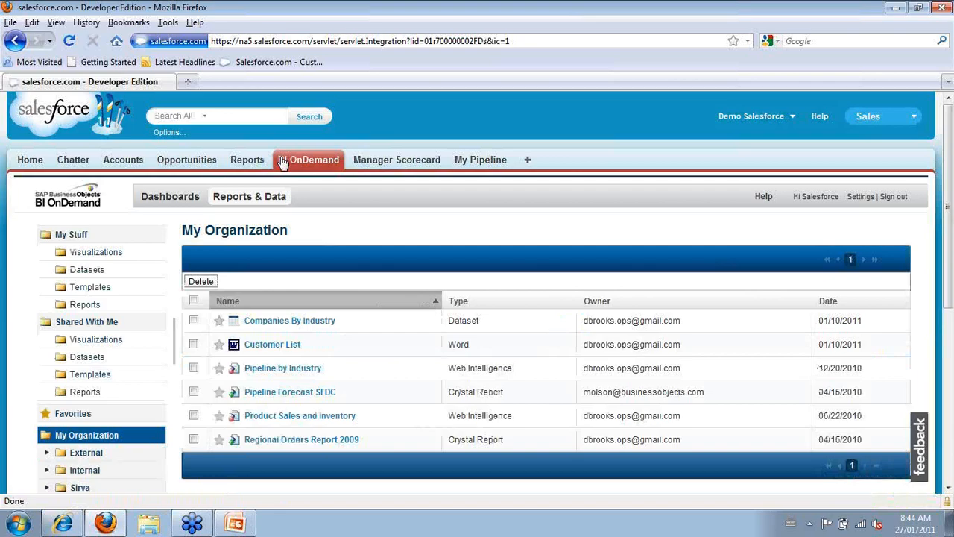
click(89, 269)
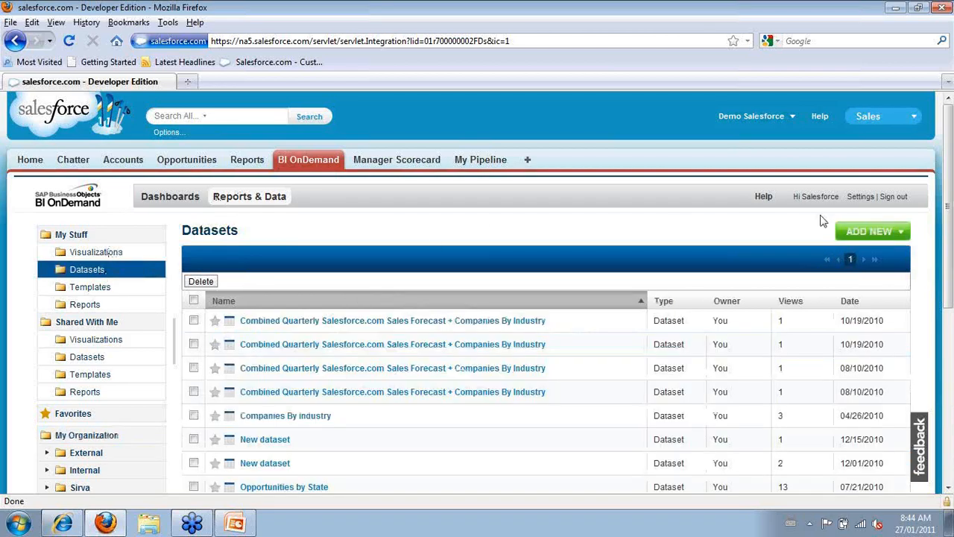
- Start adding a new dataset from the Datasets list
click(851, 233)
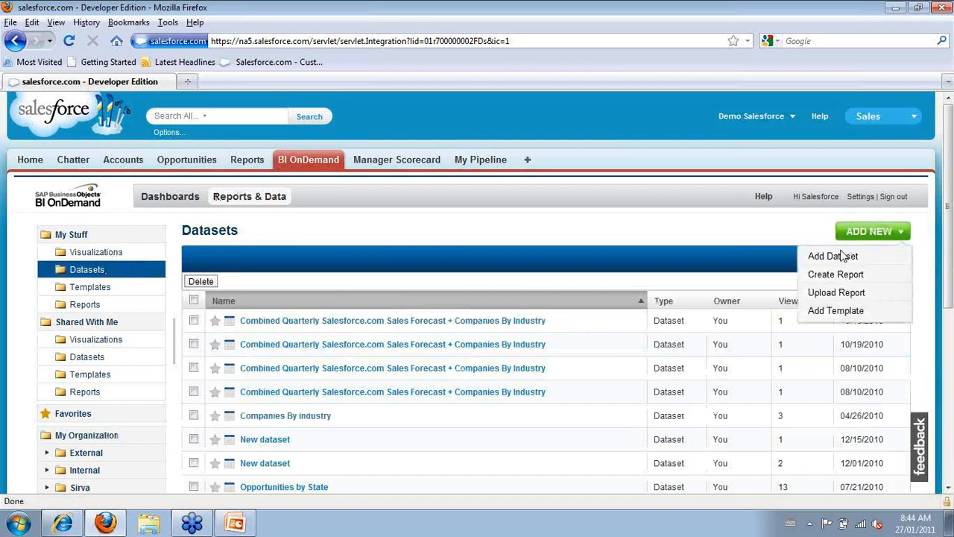
click(836, 279)
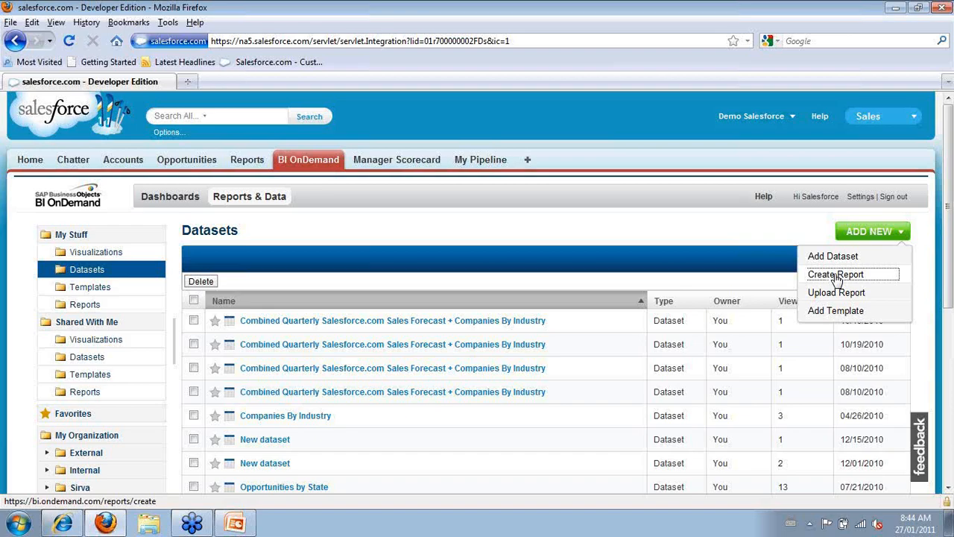
click(556, 16)
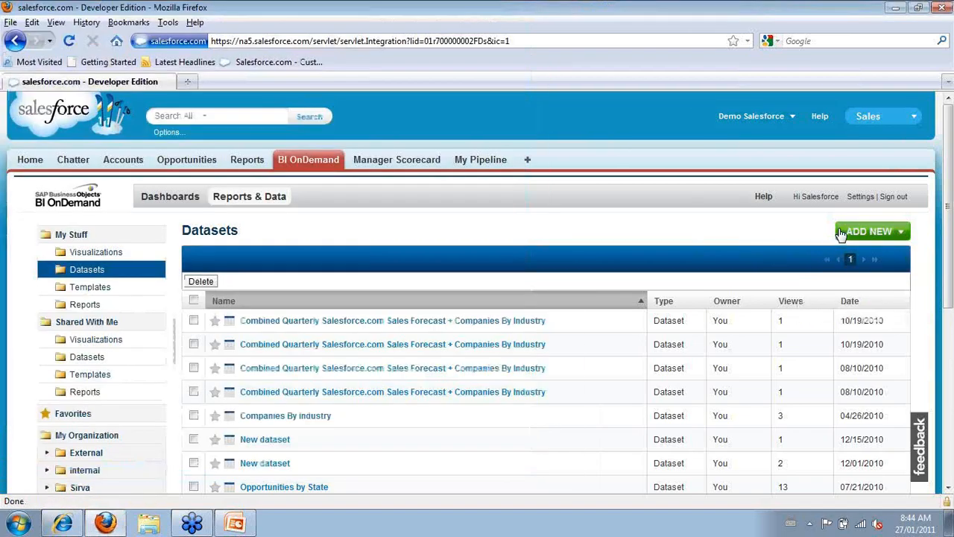
click(842, 233)
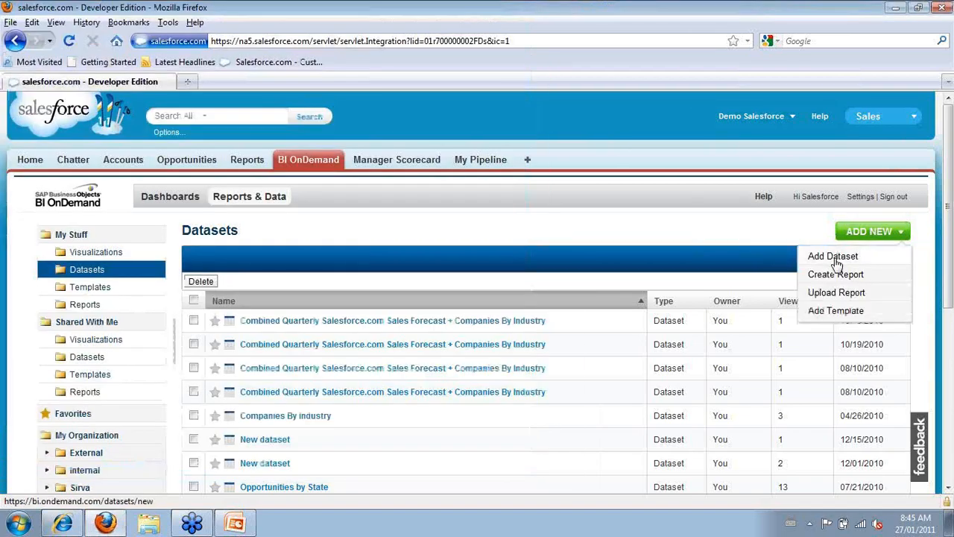
click(834, 260)
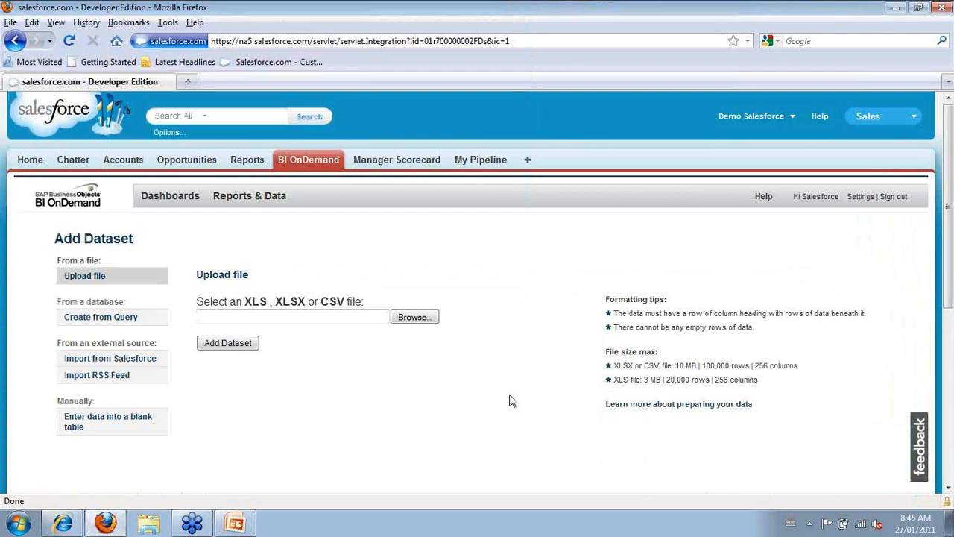
- Choose Import from Salesforce as the dataset source and sign in with the Salesforce user name and password
click(139, 363)
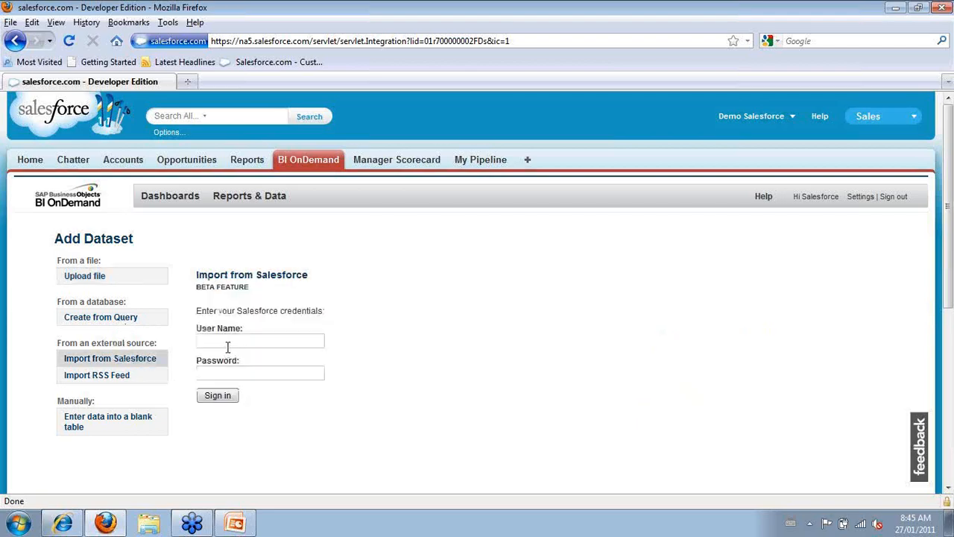
key(ctrl+v)
text(••••••••)
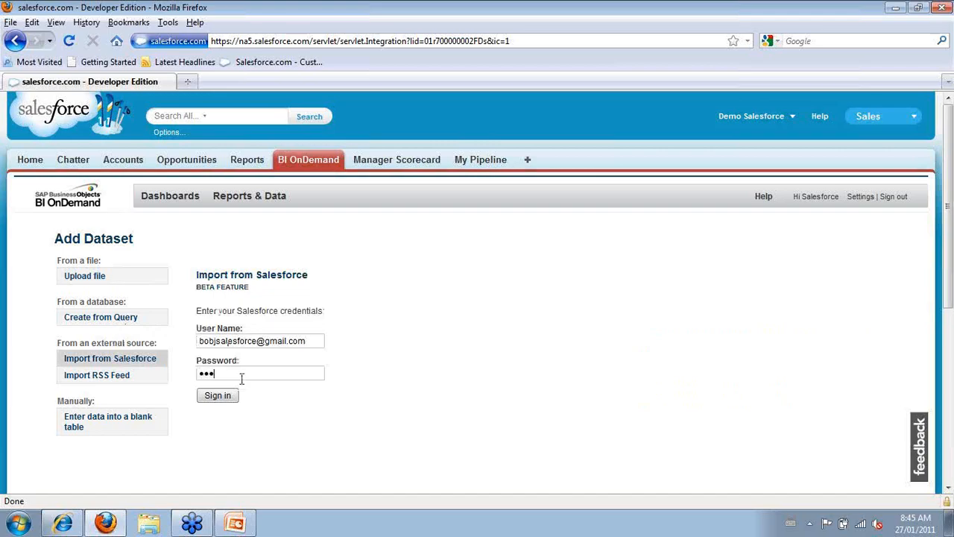
click(231, 396)
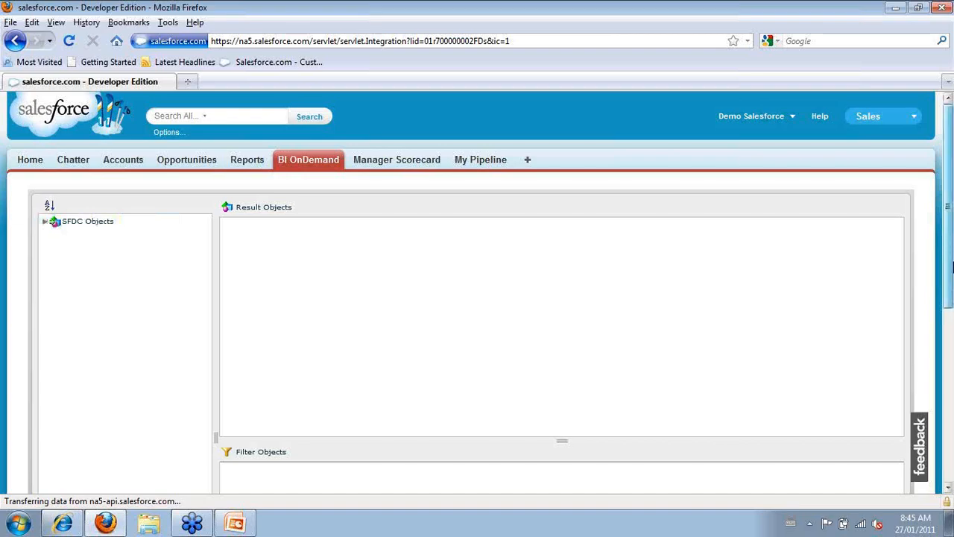
- Examine the SFDC fields in Account's AccountContactRoles and AccountPartnersFrom folders, and cancel the Salesforce import
scroll(950, 266, down, 2)
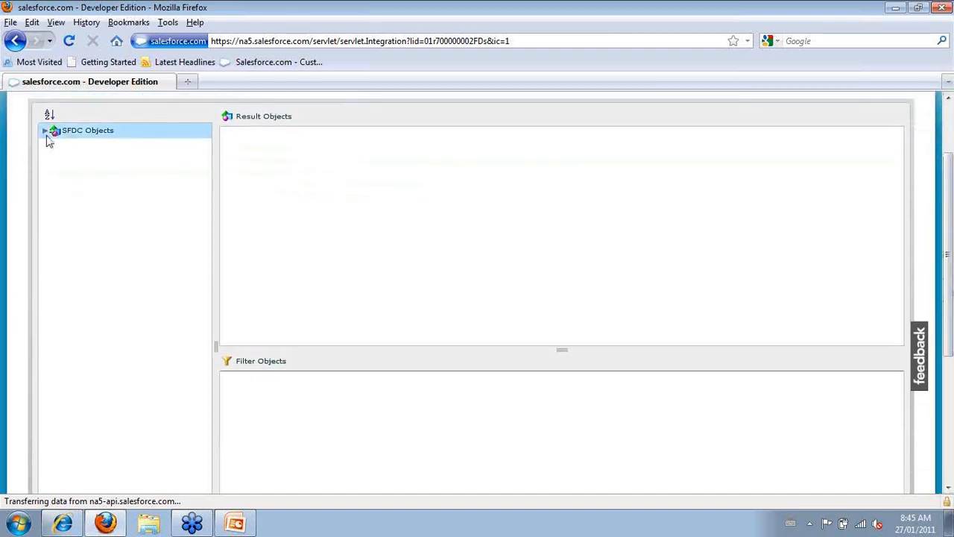
click(45, 131)
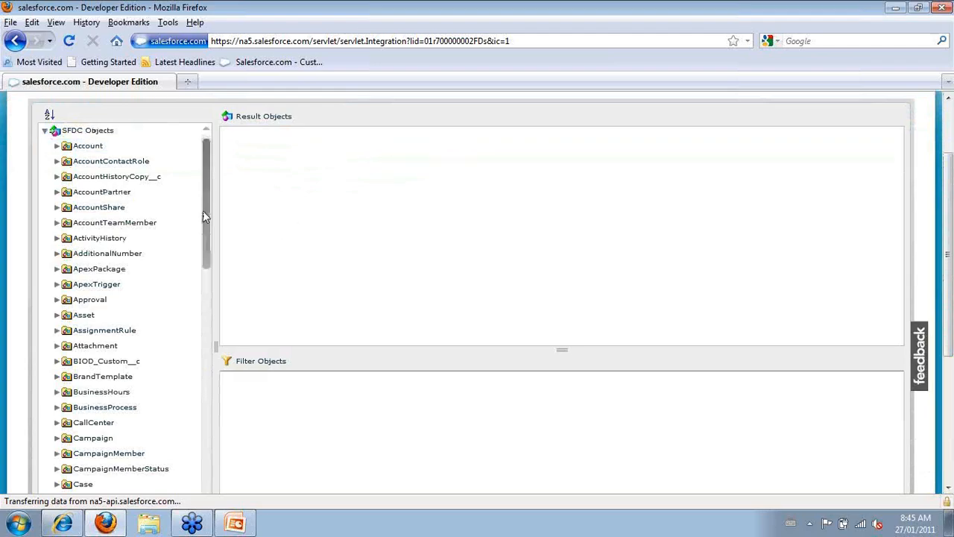
mouse_move(206, 210)
mouse_down()
mouse_move(200, 415)
mouse_move(201, 194)
mouse_up()
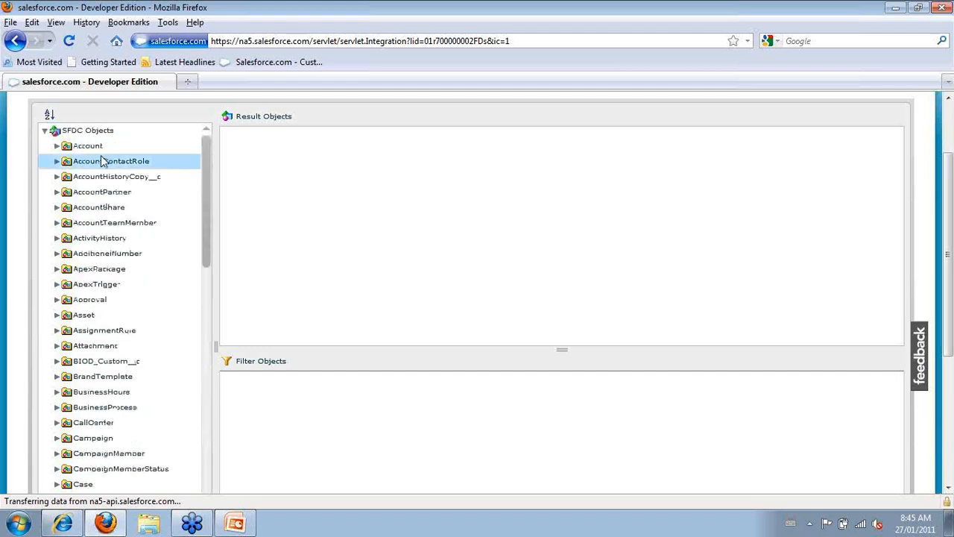
click(56, 146)
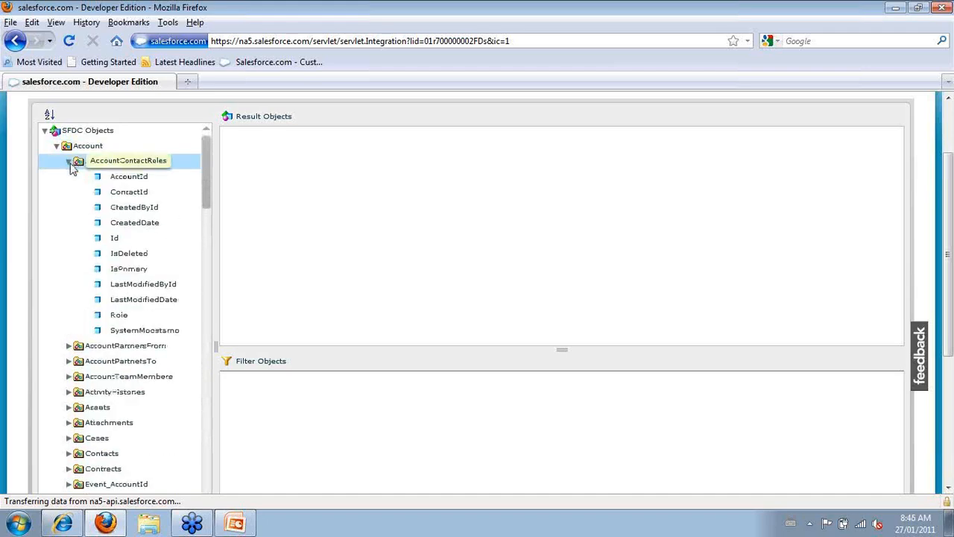
click(68, 347)
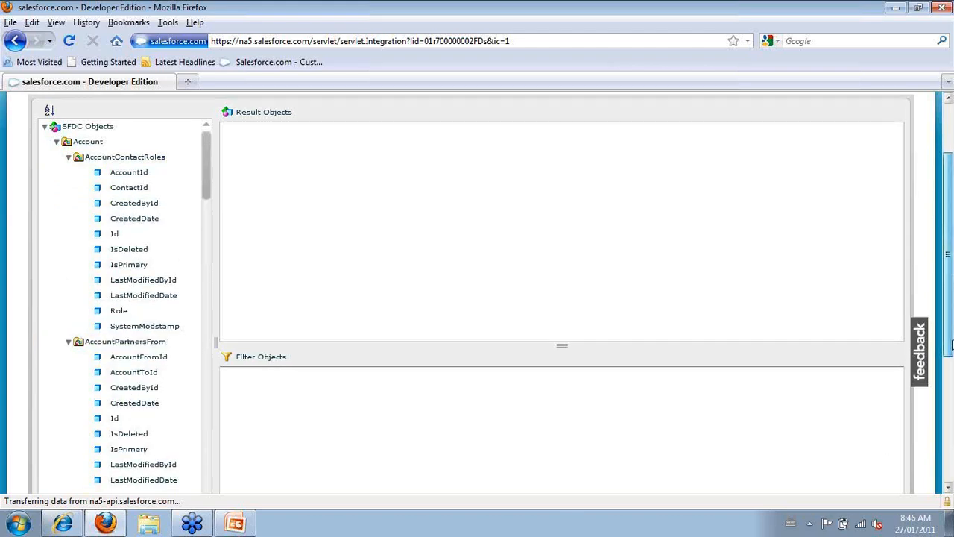
scroll(949, 340, down, 5)
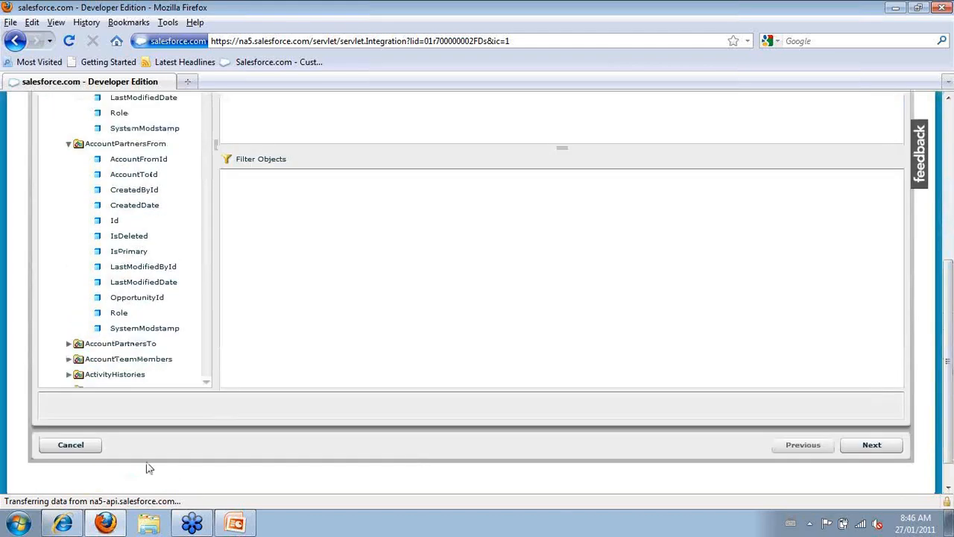
click(75, 447)
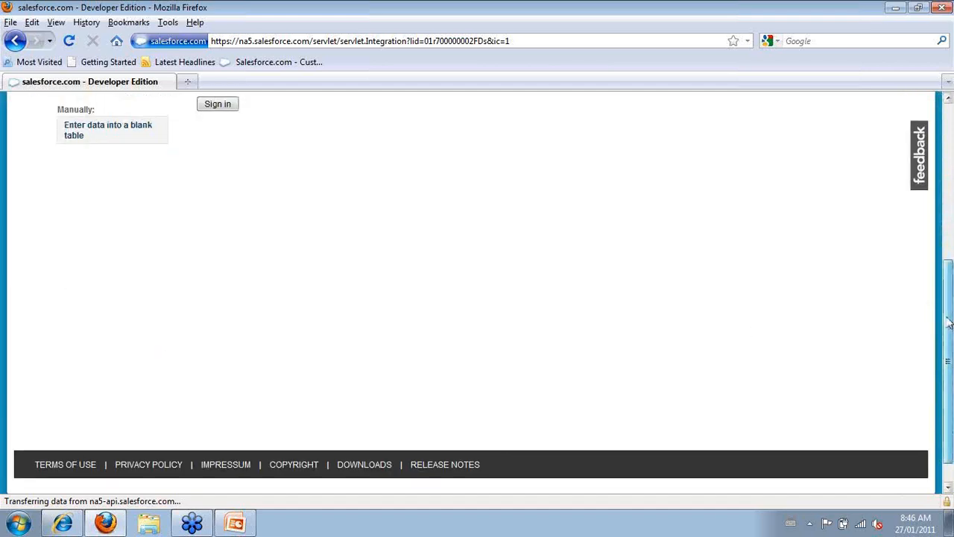
- Create the dataset from a database query using the STS Sales universe and continue to the query builder
drag(949, 322, 939, 216)
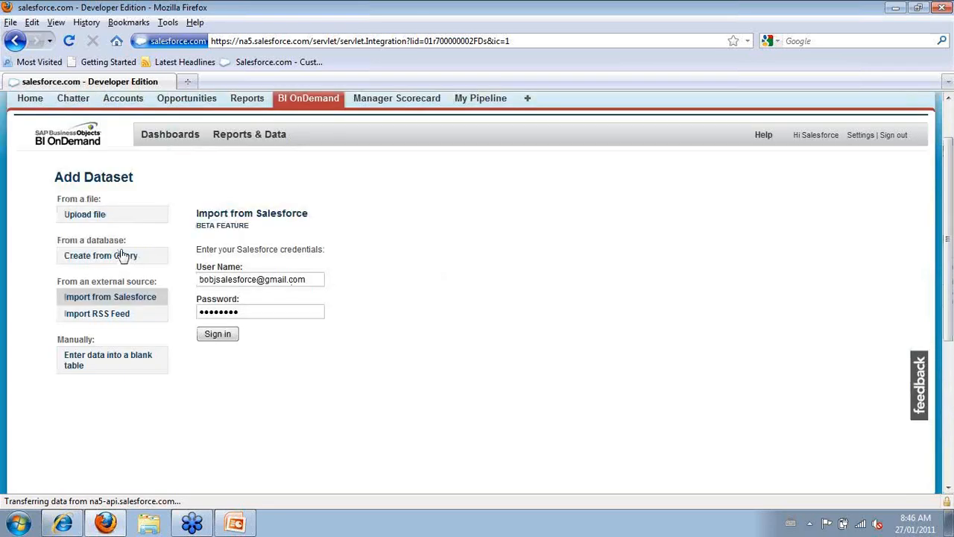
click(124, 259)
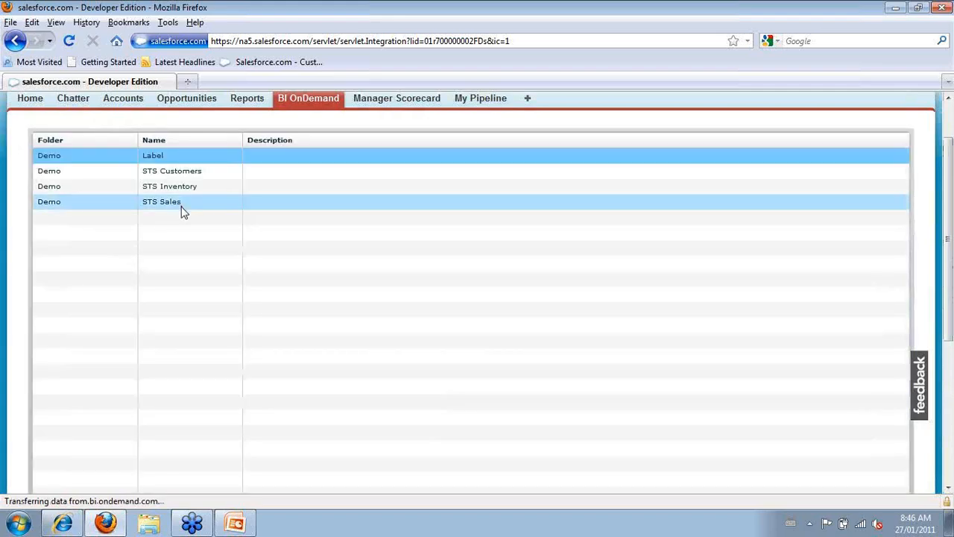
click(183, 213)
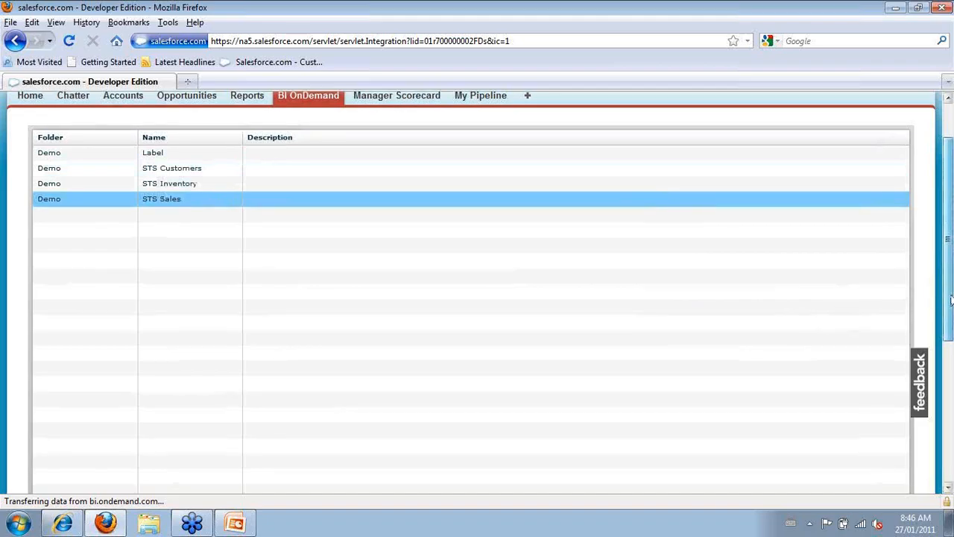
drag(950, 298, 952, 433)
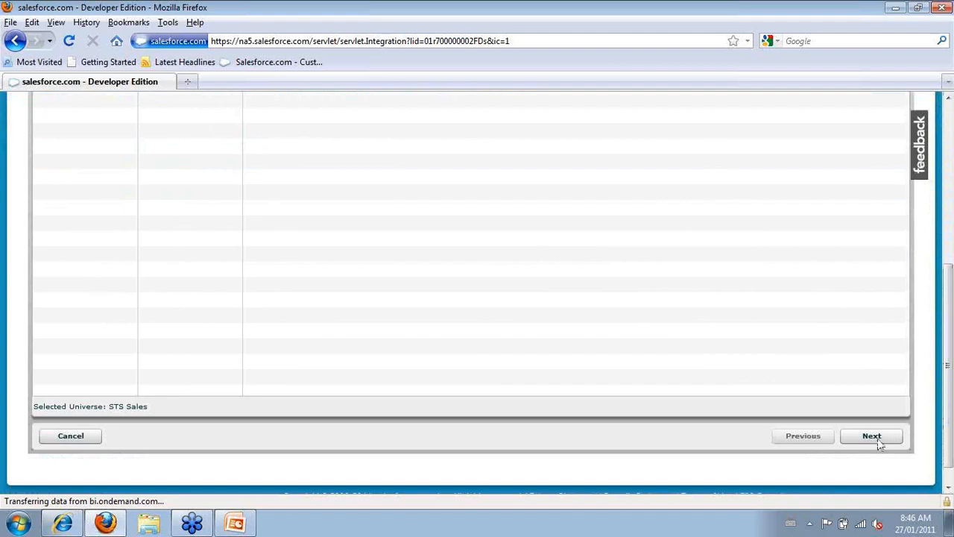
click(876, 440)
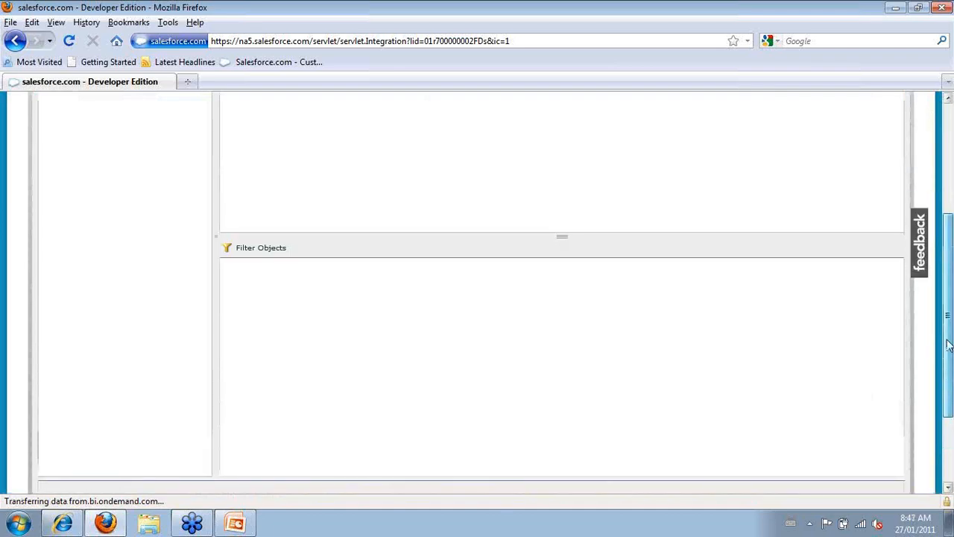
drag(949, 343, 950, 294)
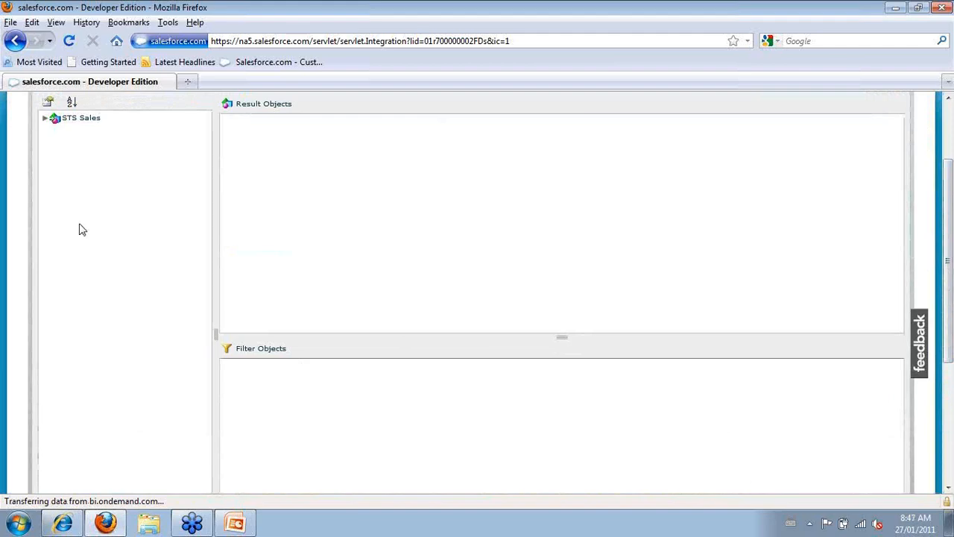
- Add Year and Quarter from the STS Sales universe's Time folder to the query's result objects
click(44, 121)
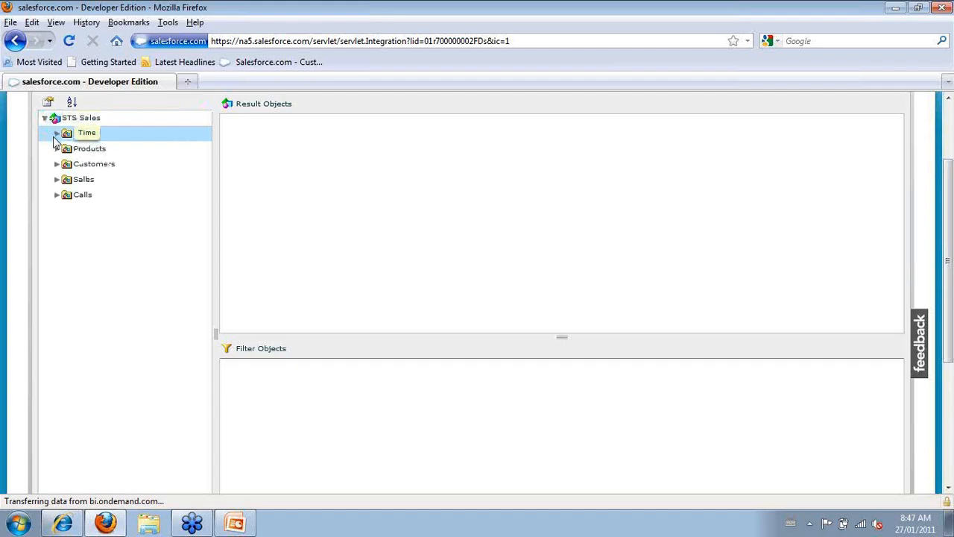
click(55, 136)
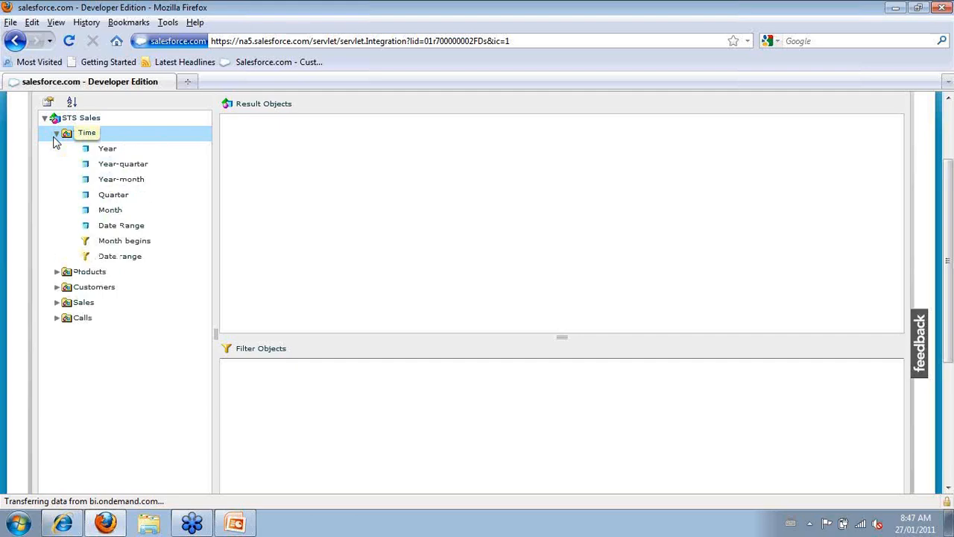
double_click(107, 150)
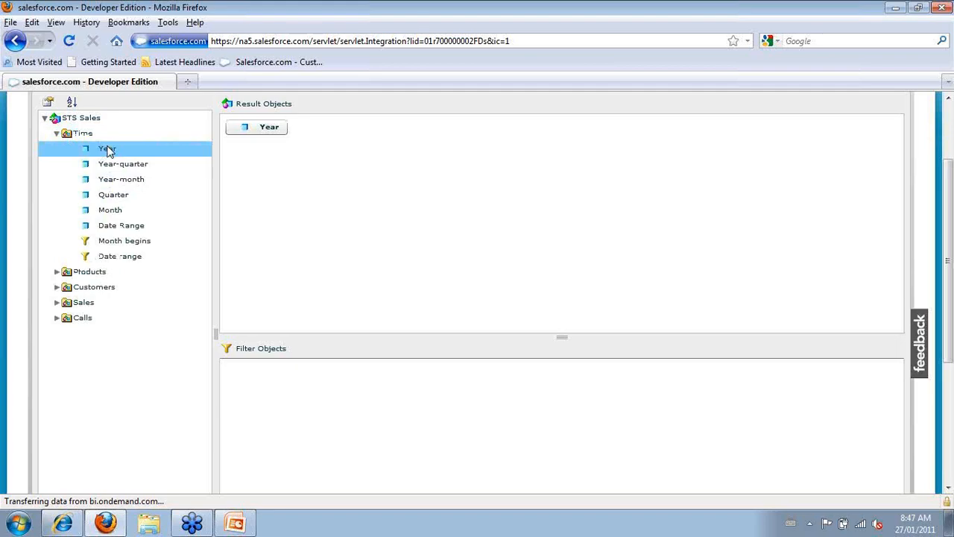
double_click(113, 196)
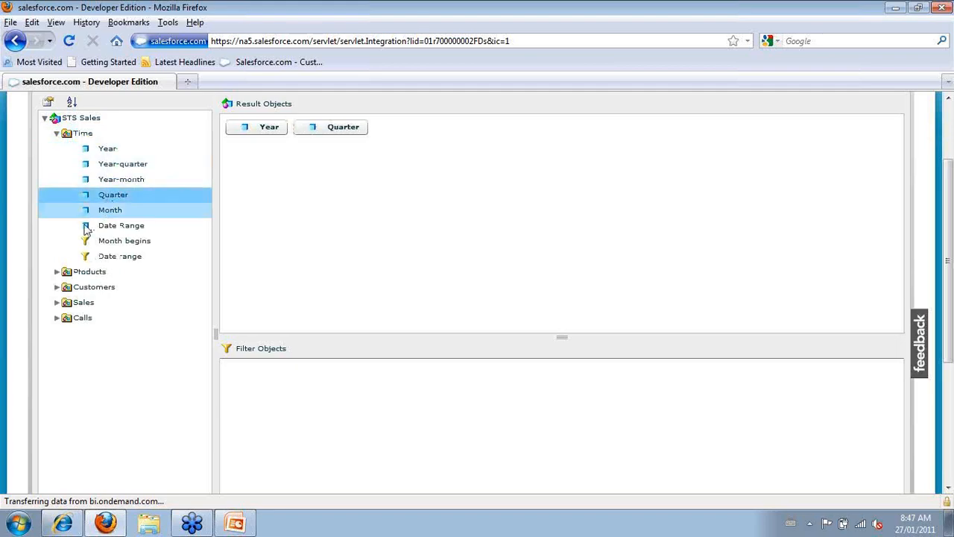
- Add Product Name and Line from the Products folder and Country from the Customers folder to the result objects
click(56, 272)
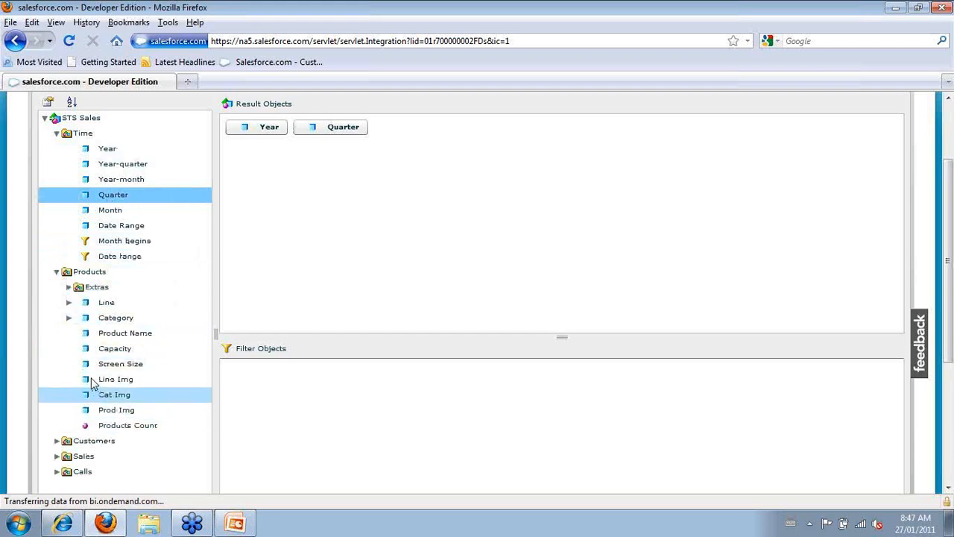
double_click(99, 336)
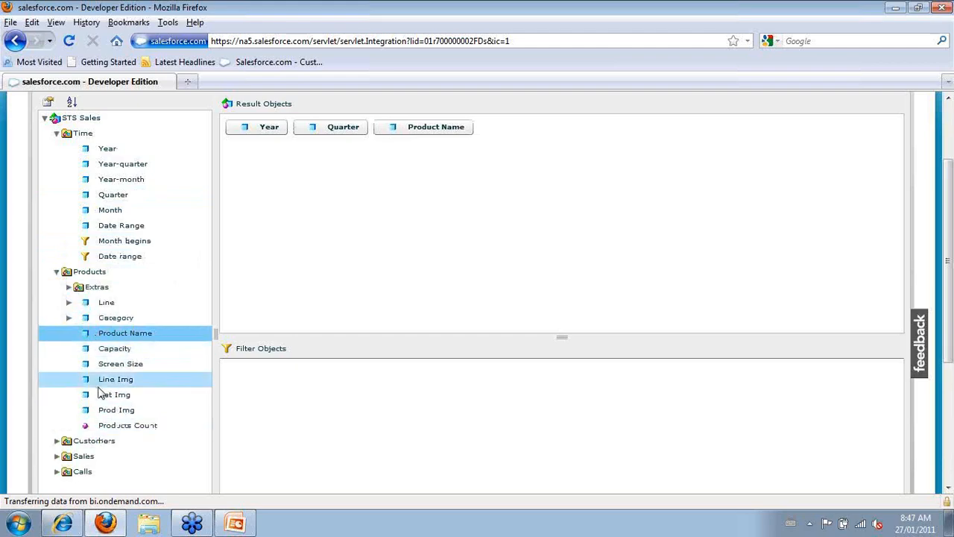
double_click(107, 304)
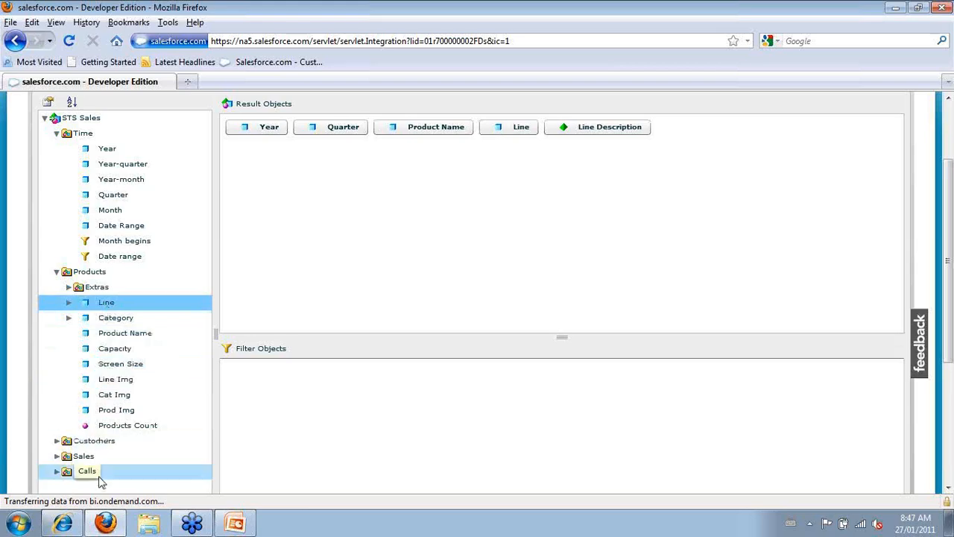
click(56, 443)
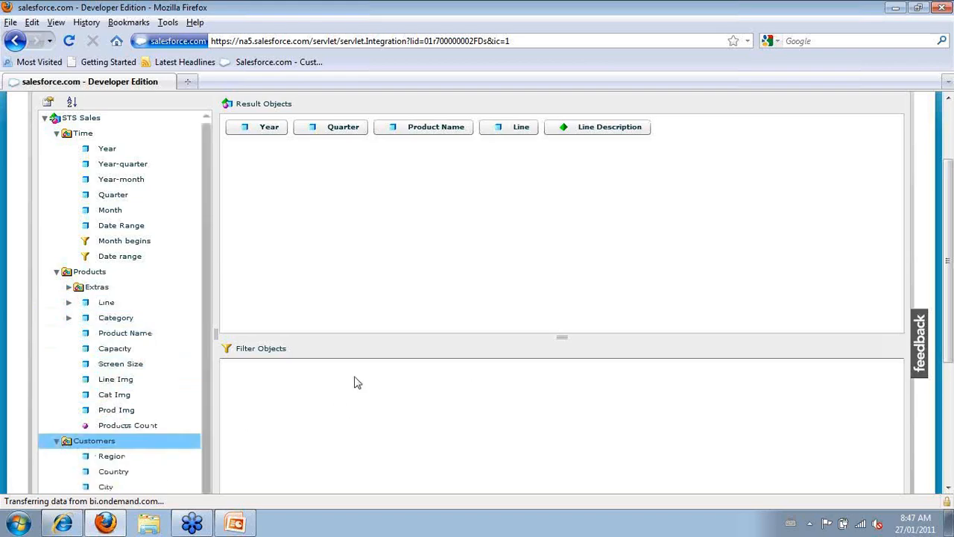
click(56, 272)
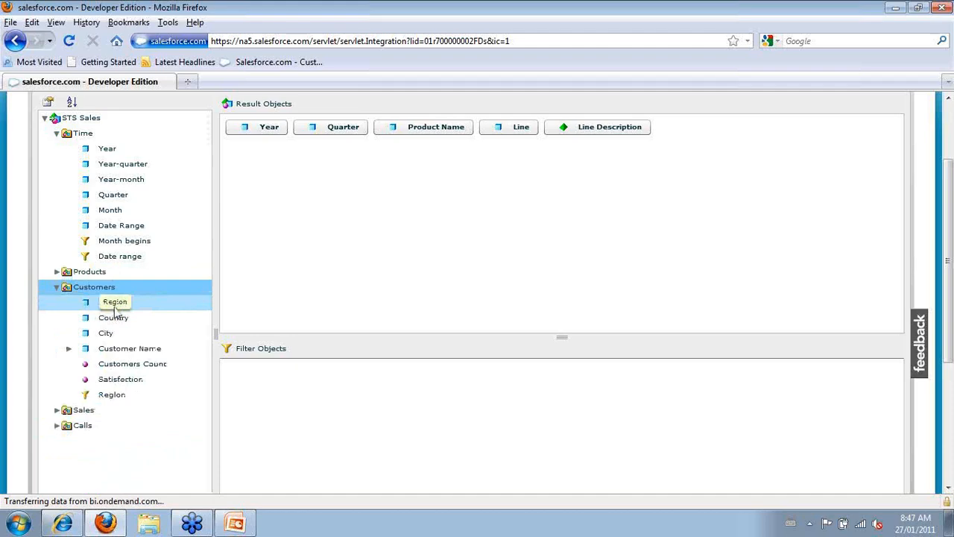
double_click(114, 319)
- Add the Net Sales and Cost measures from the Sales folder to the result objects
click(58, 410)
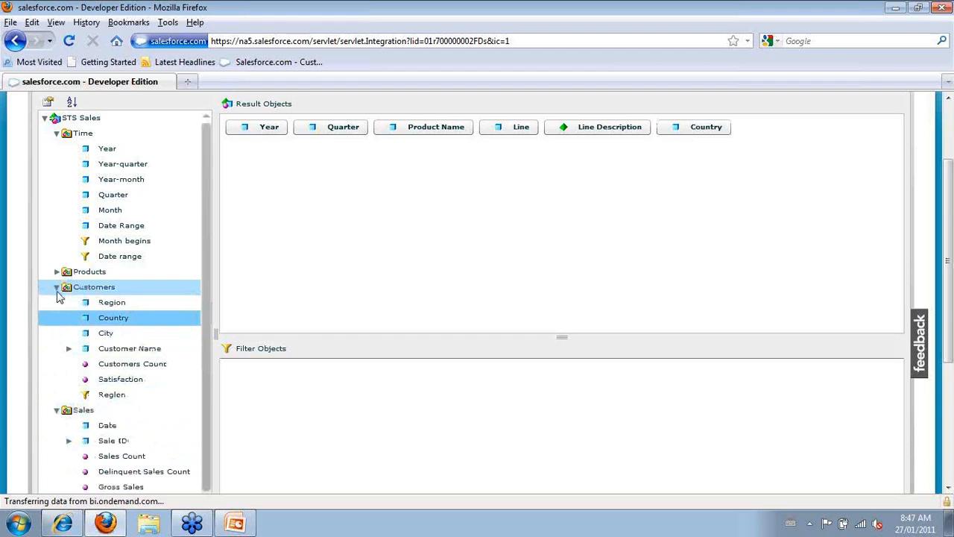
click(57, 288)
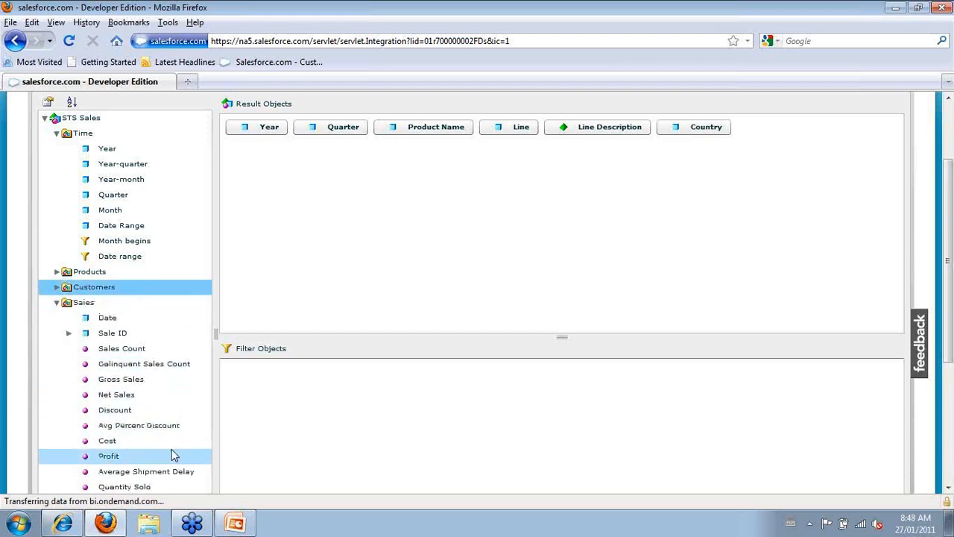
click(57, 137)
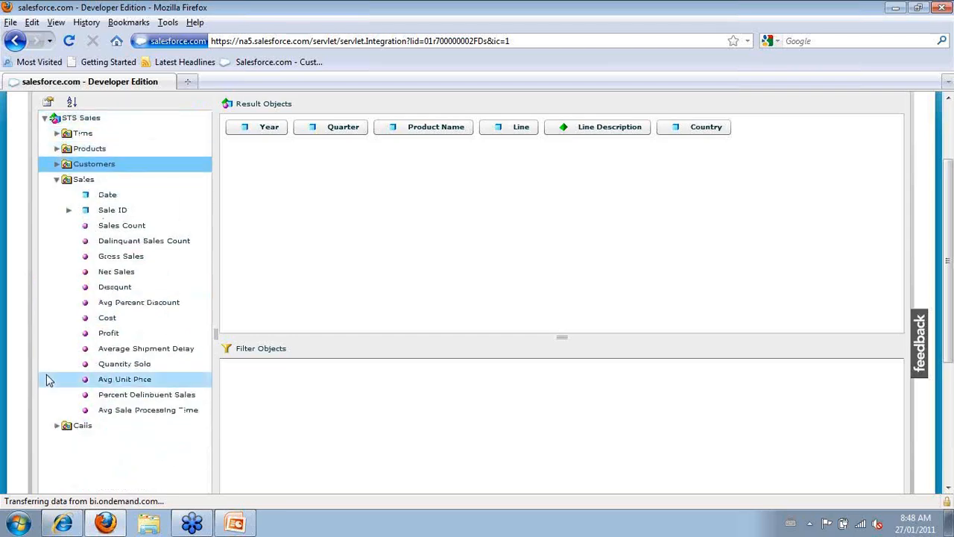
click(136, 274)
click(137, 277)
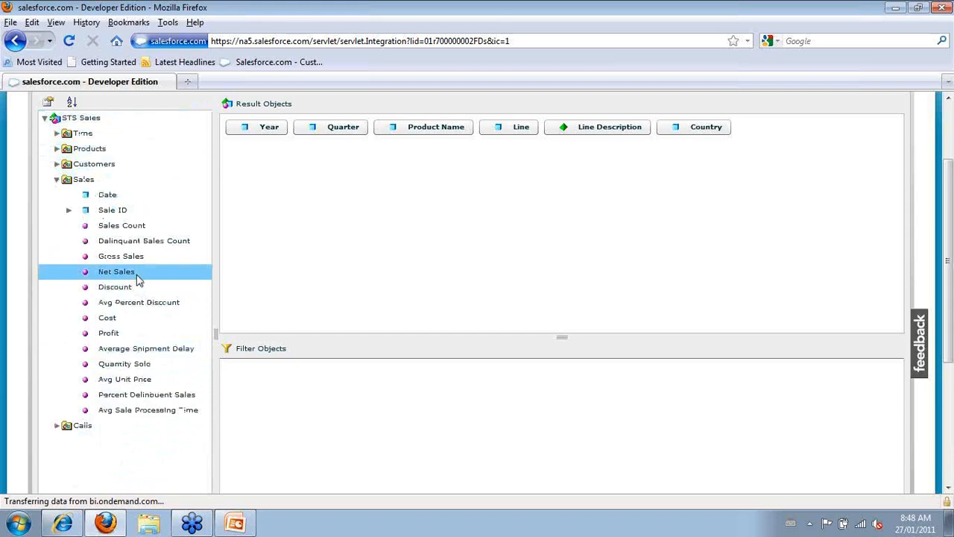
double_click(117, 322)
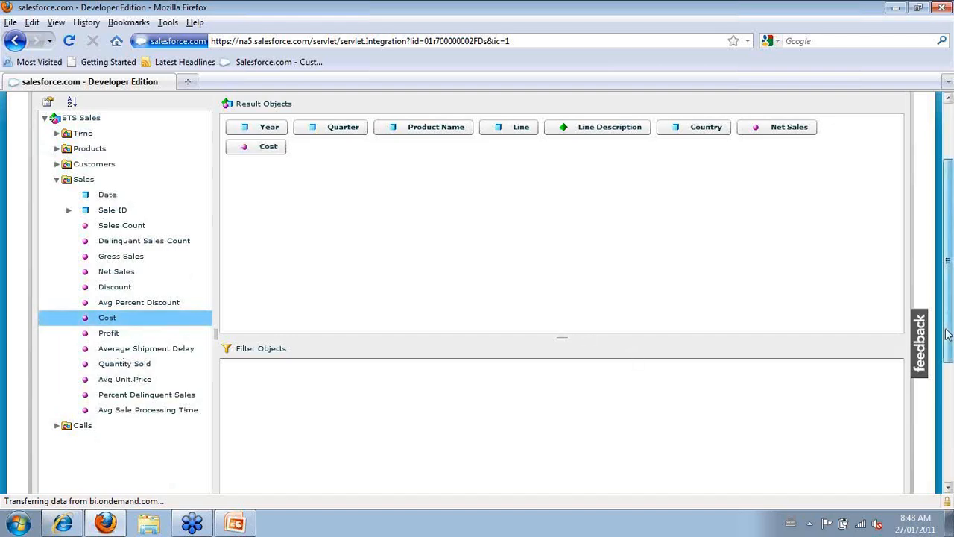
- Continue to the query result preview, review the returned rows and save the query as a dataset
scroll(947, 335, down, 2)
scroll(885, 471, down, 2)
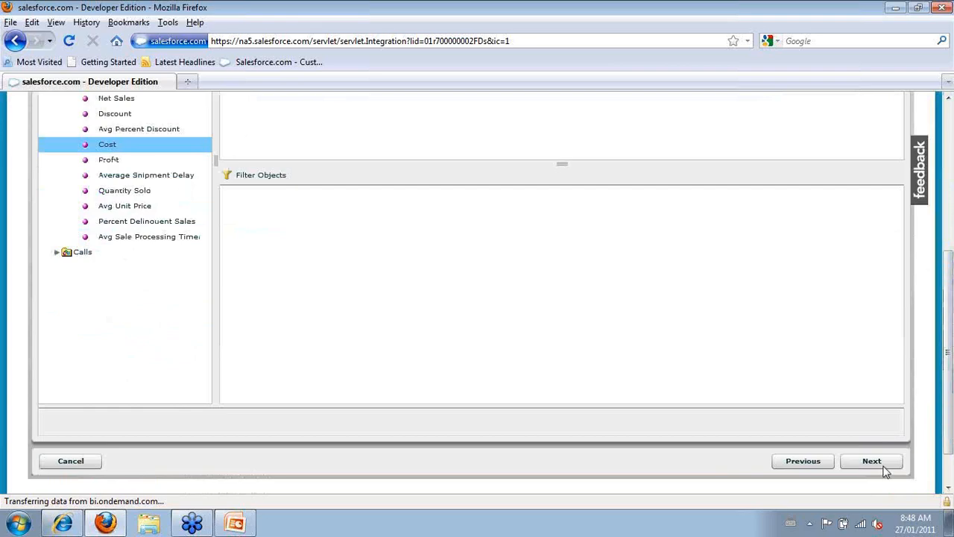
click(876, 463)
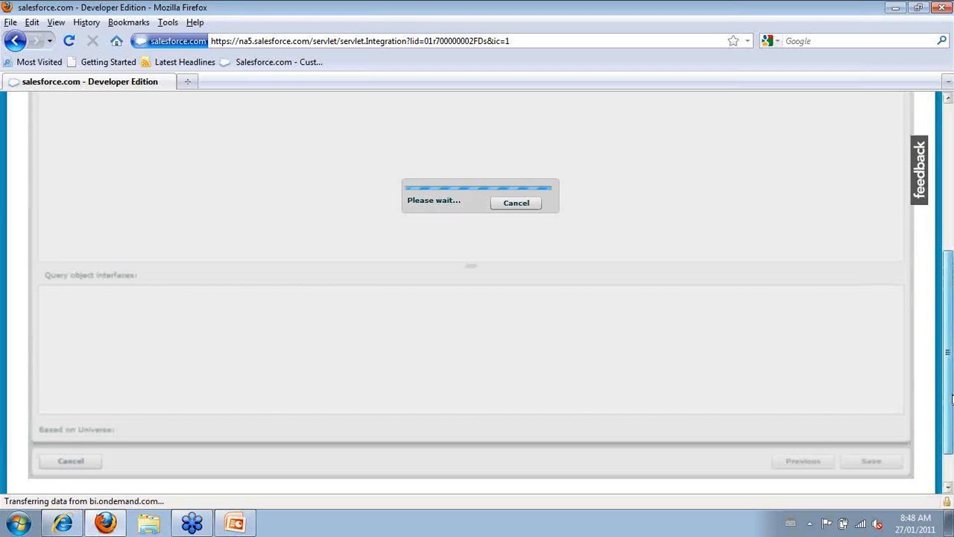
drag(952, 400, 949, 322)
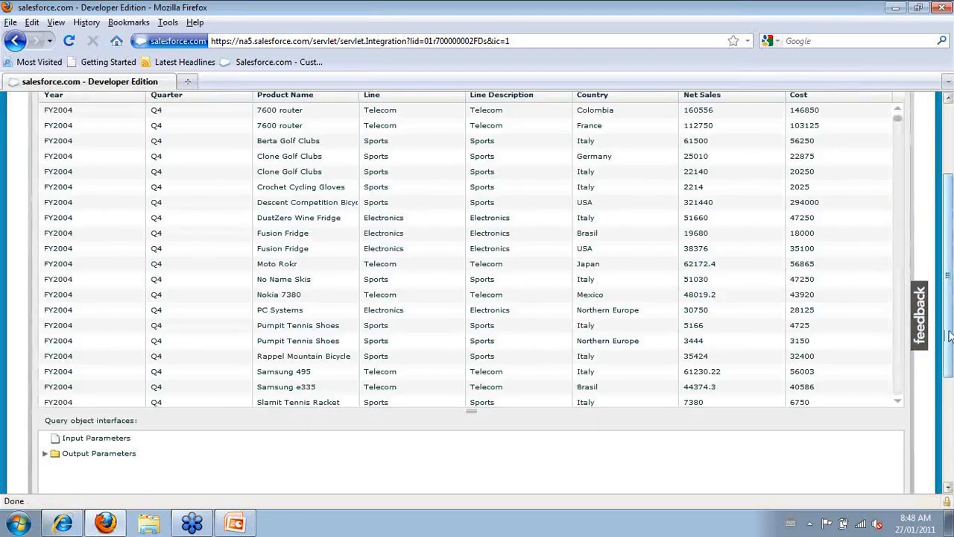
drag(951, 336, 951, 266)
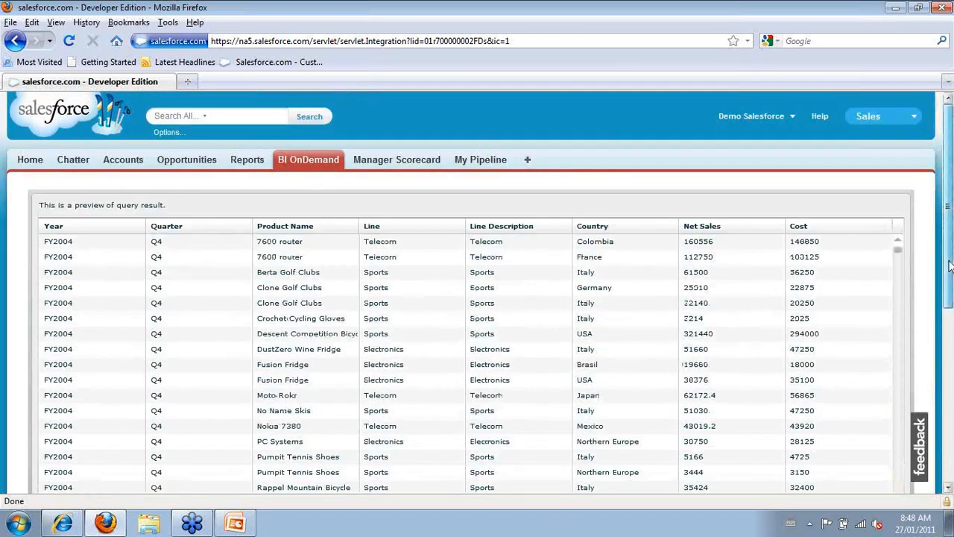
drag(950, 266, 948, 430)
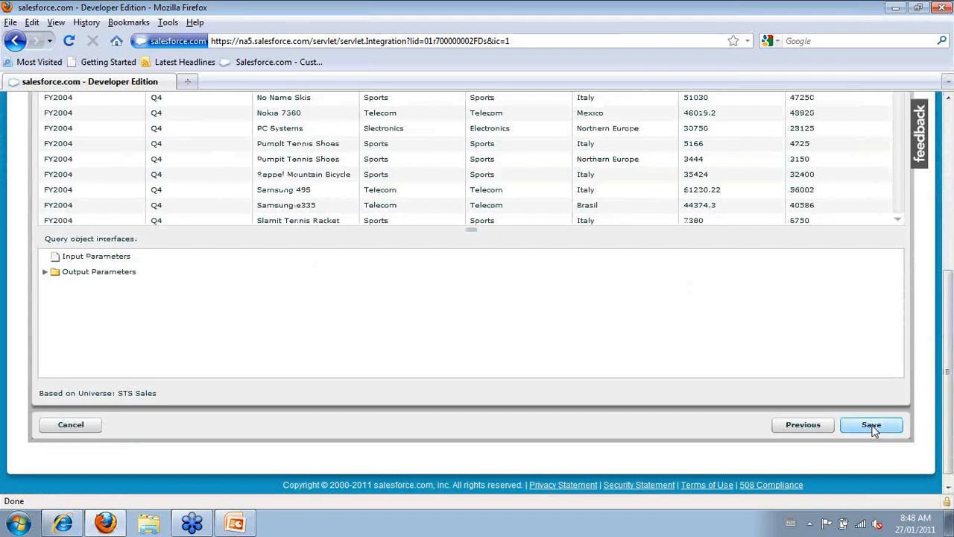
click(873, 427)
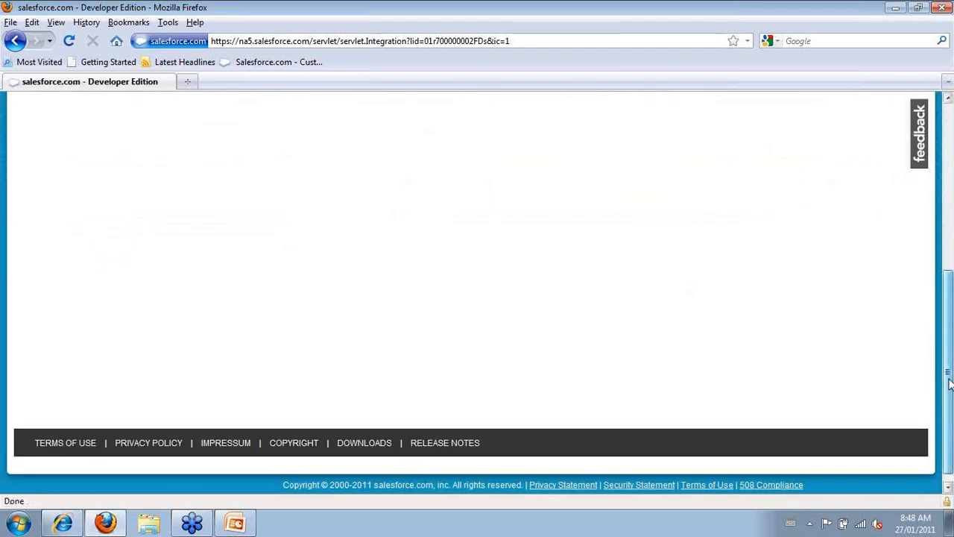
- Rename the new dataset as Product sales test and save the change
drag(951, 384, 947, 273)
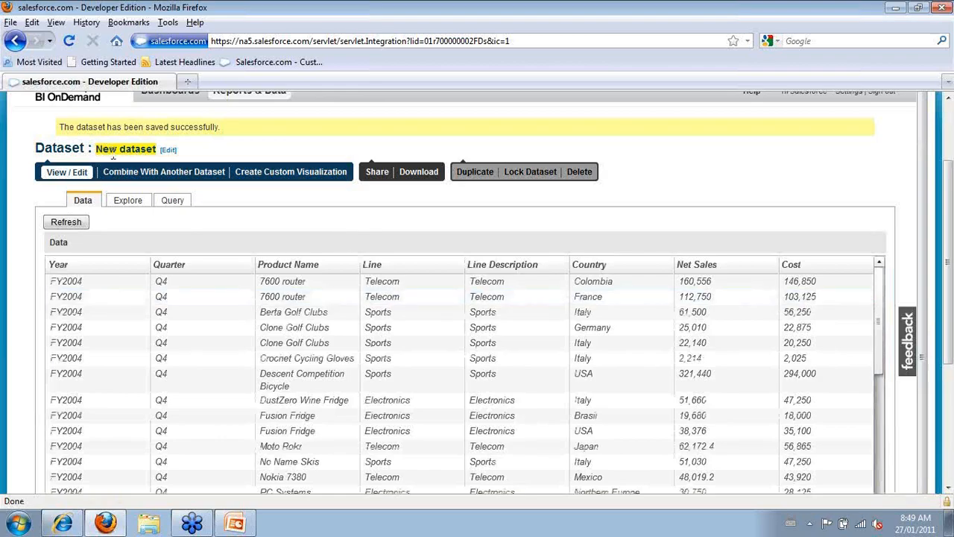
click(113, 154)
text(Prod)
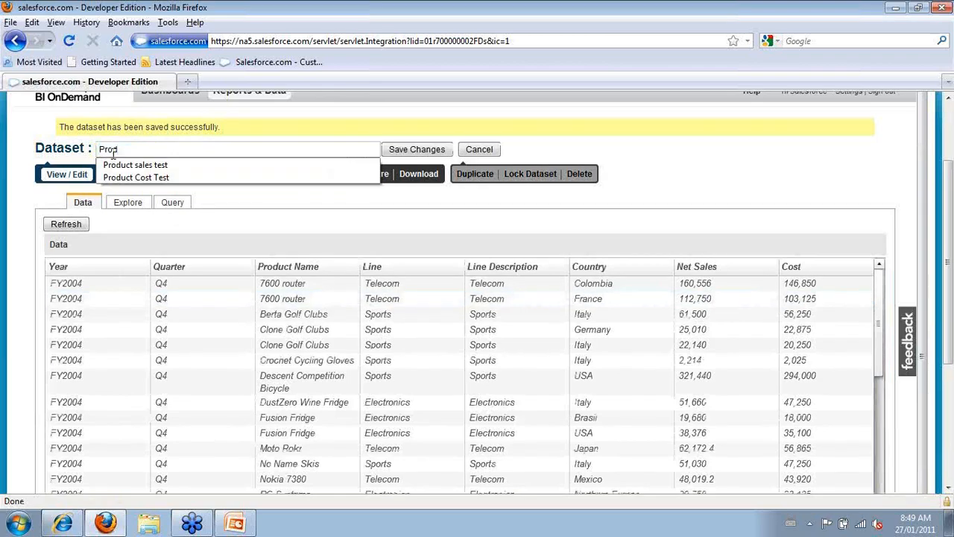
key(Down)
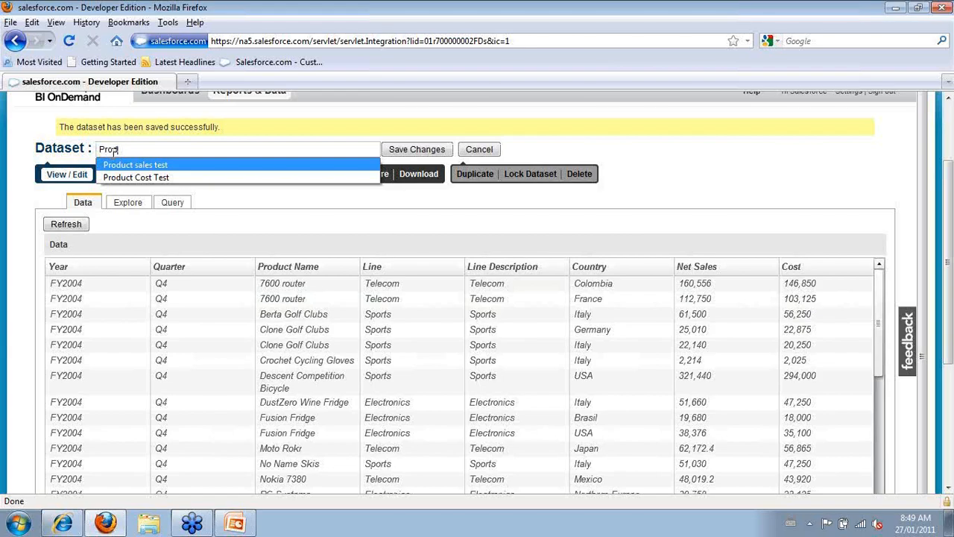
click(164, 167)
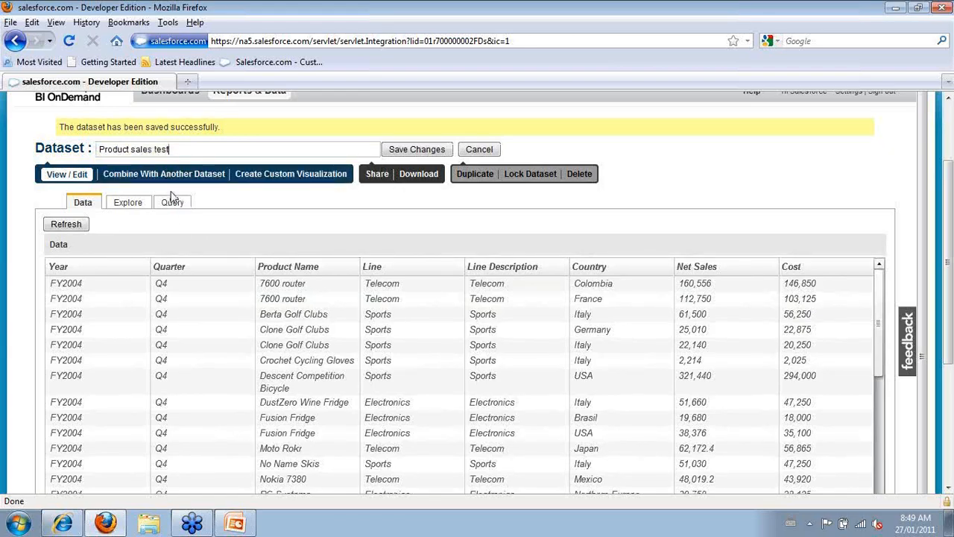
click(432, 150)
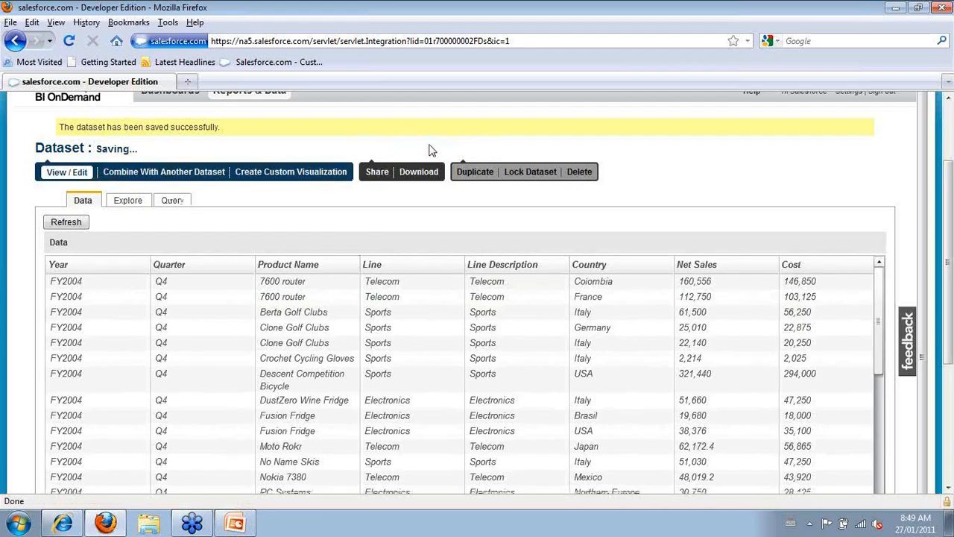
- Open the dataset for exploration and add Cost as an additional measure beside Net Sales in the chart
click(131, 211)
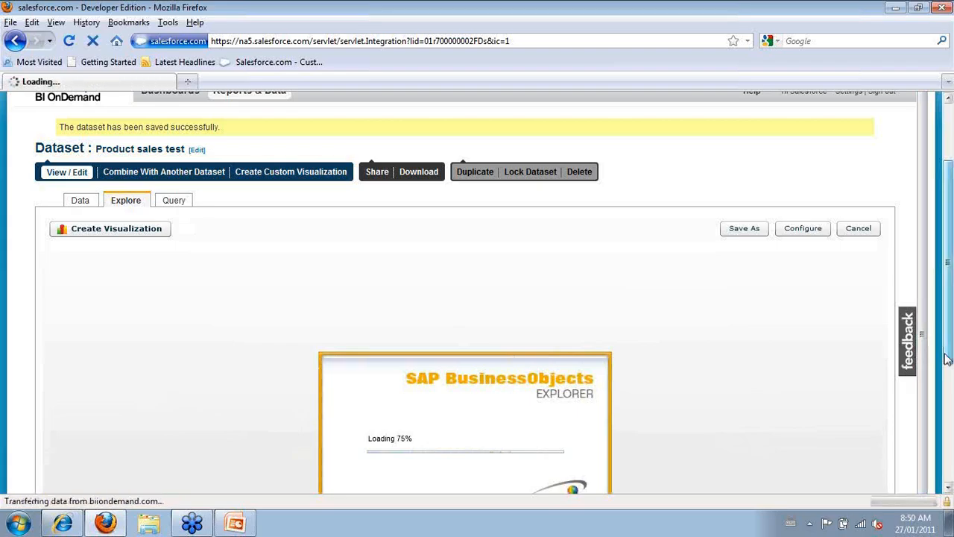
drag(945, 358, 948, 418)
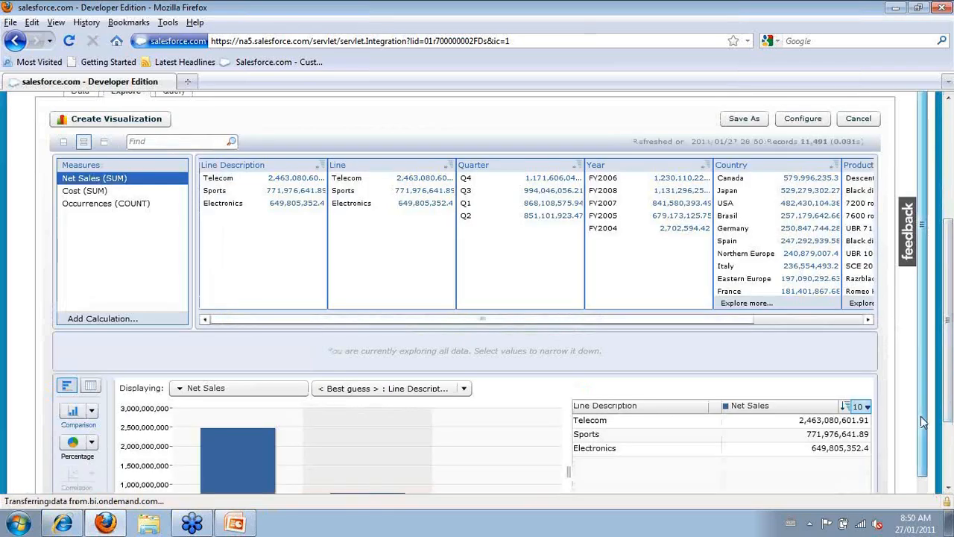
scroll(922, 422, down, 2)
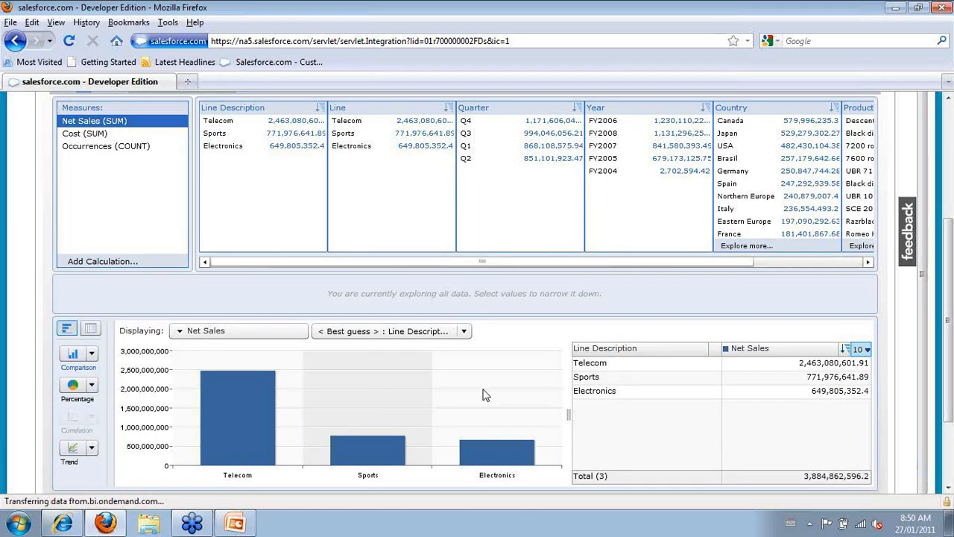
click(187, 334)
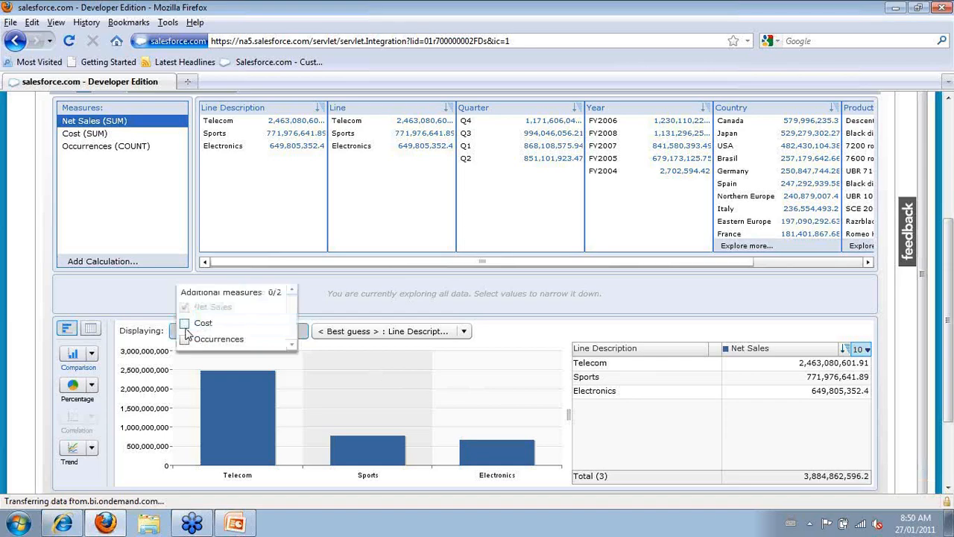
click(184, 323)
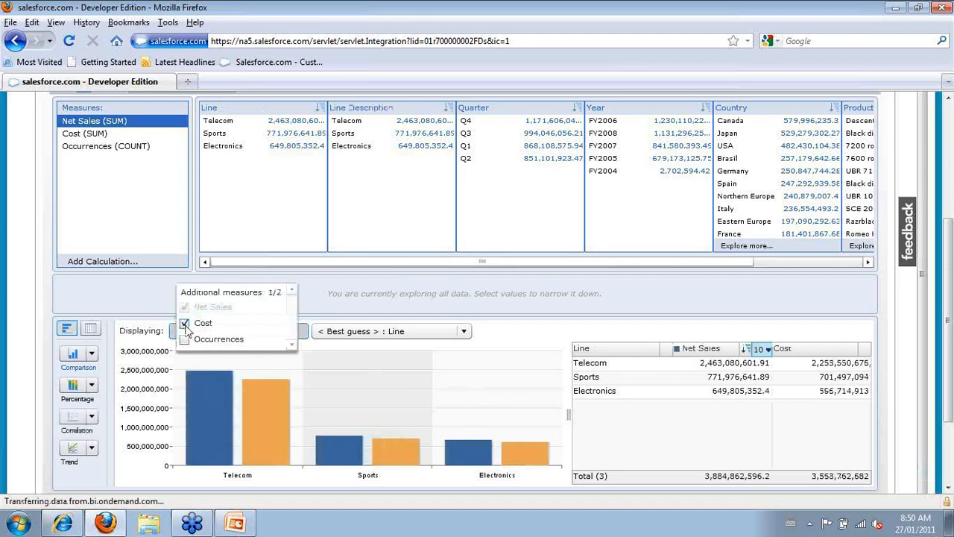
click(313, 275)
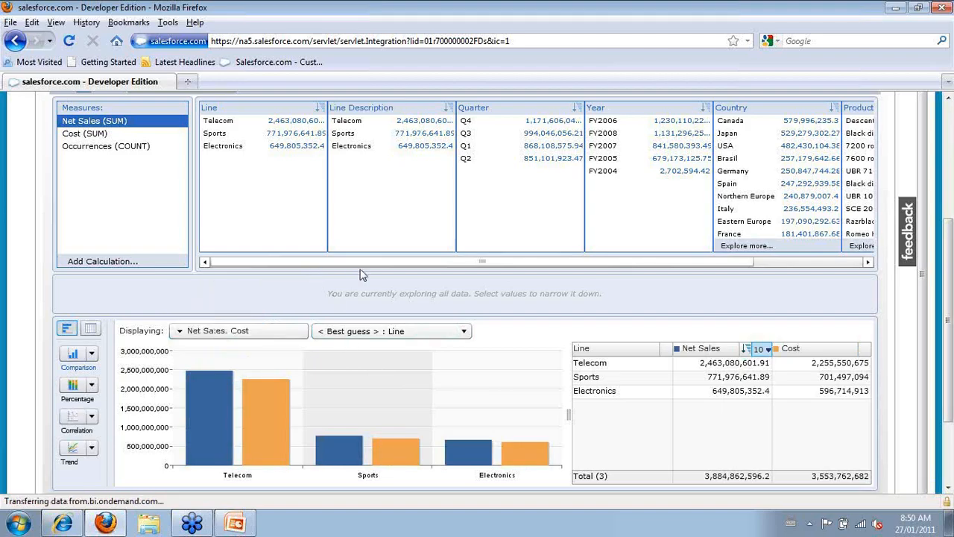
- Filter the explored dataset by Country to only USA, Mexico and Canada
drag(389, 263, 472, 269)
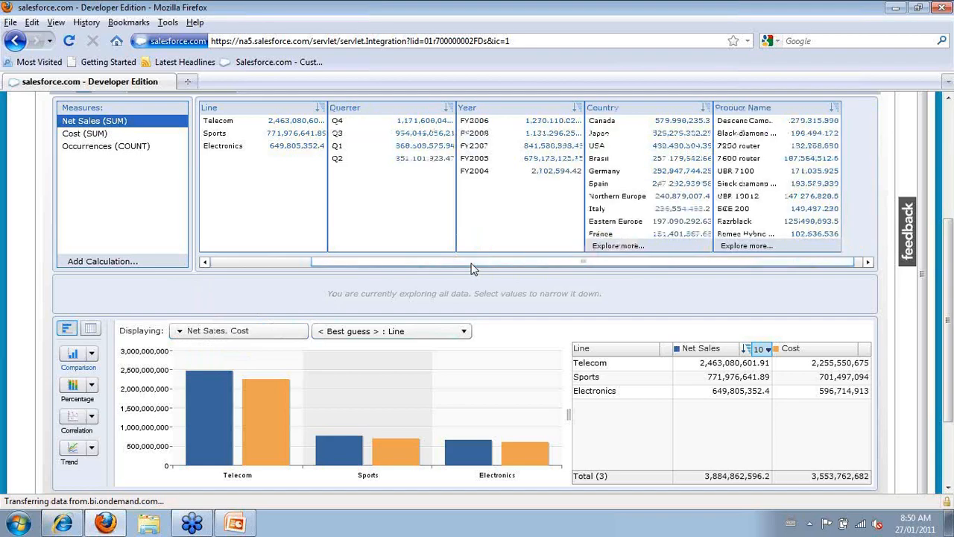
click(635, 247)
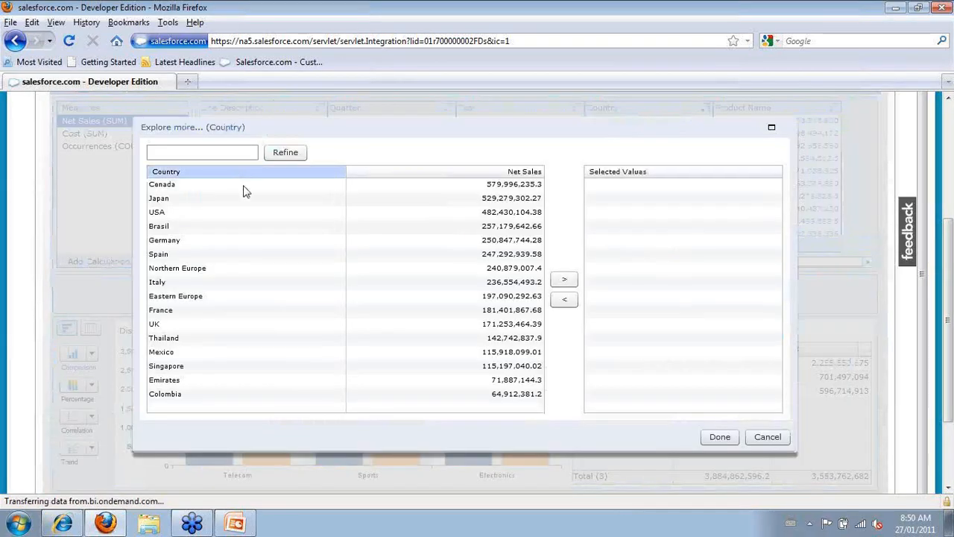
click(245, 190)
click(245, 190)
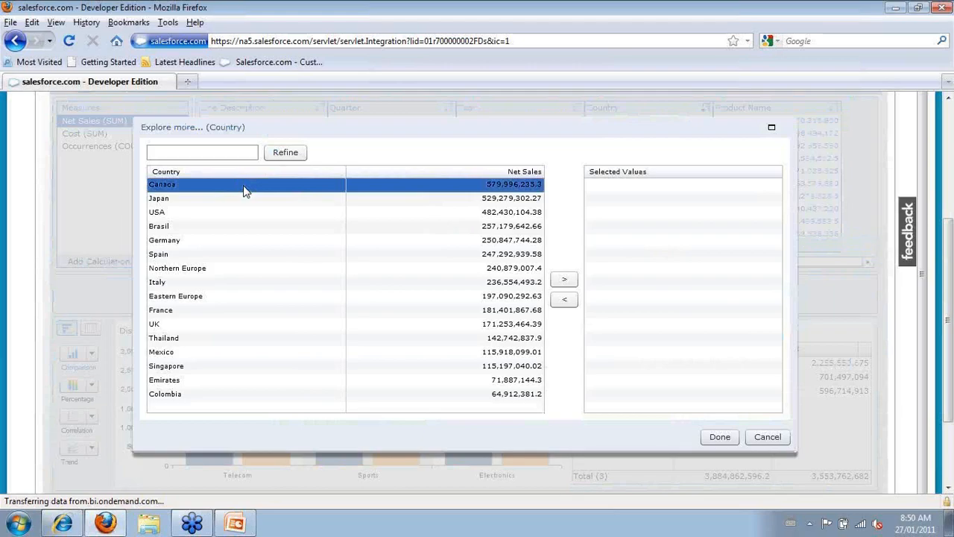
ctrl+click(225, 351)
ctrl+click(210, 213)
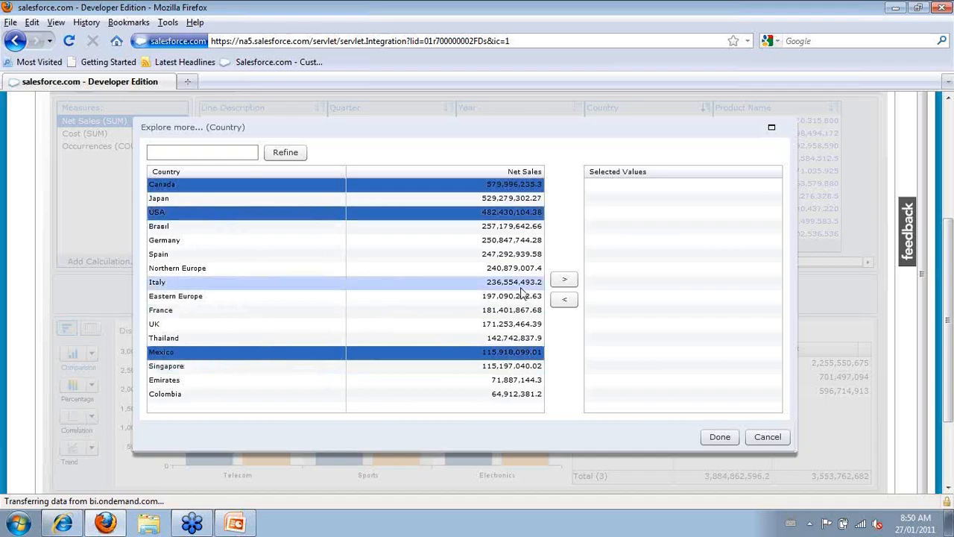
click(564, 279)
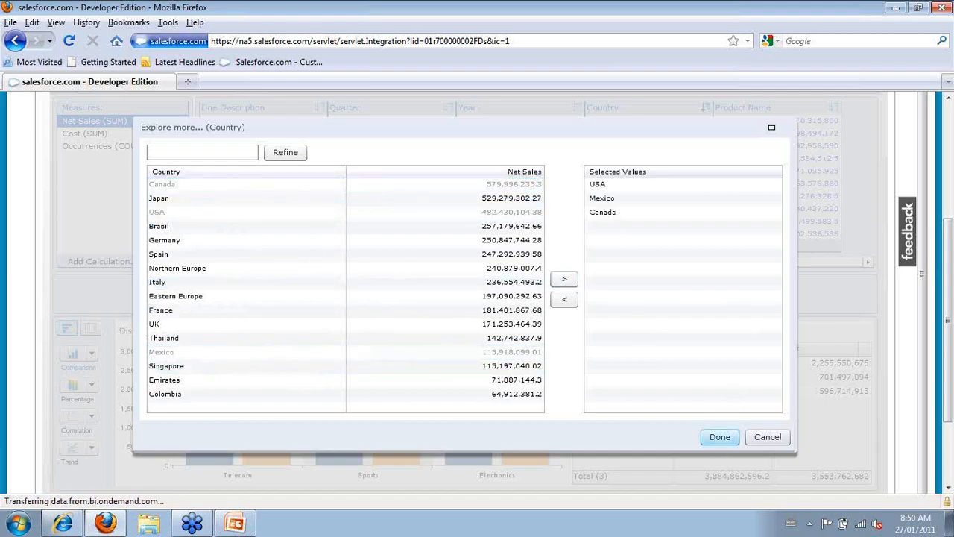
click(719, 437)
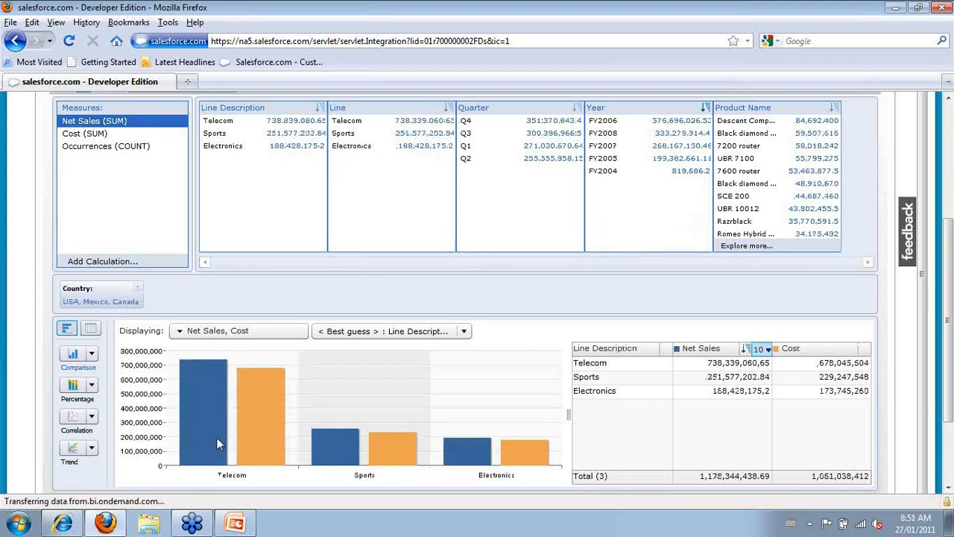
- Drill into the Telecom line in the chart and sort its quarters from A to Z
click(217, 438)
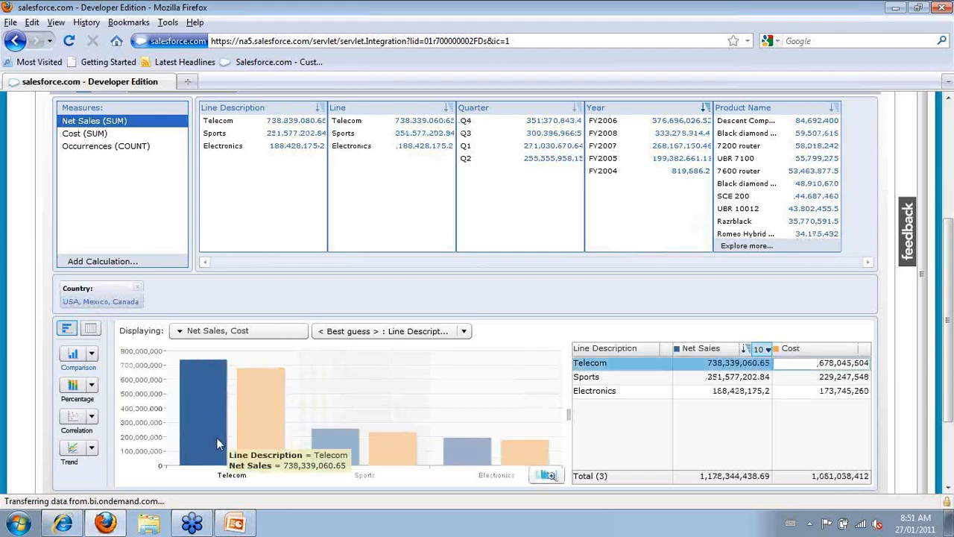
click(546, 478)
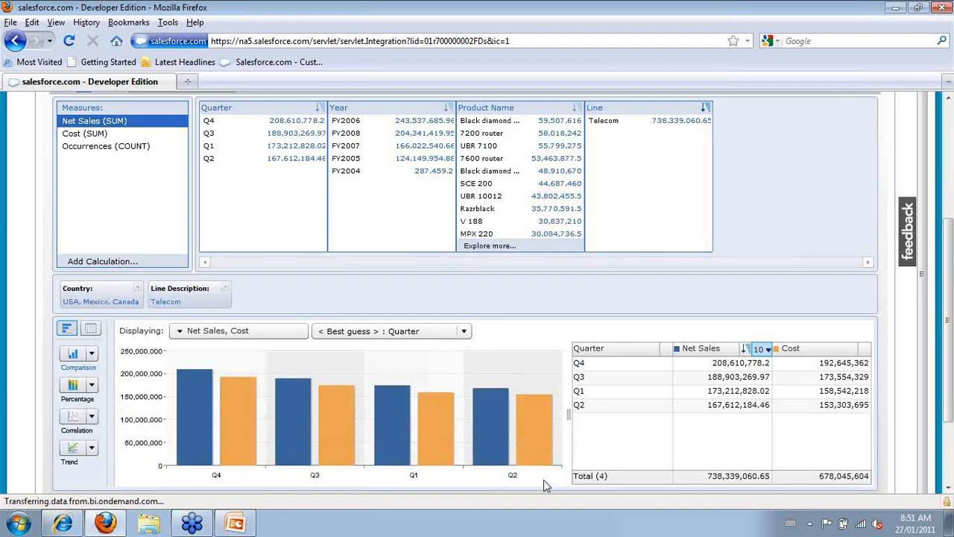
right_click(670, 383)
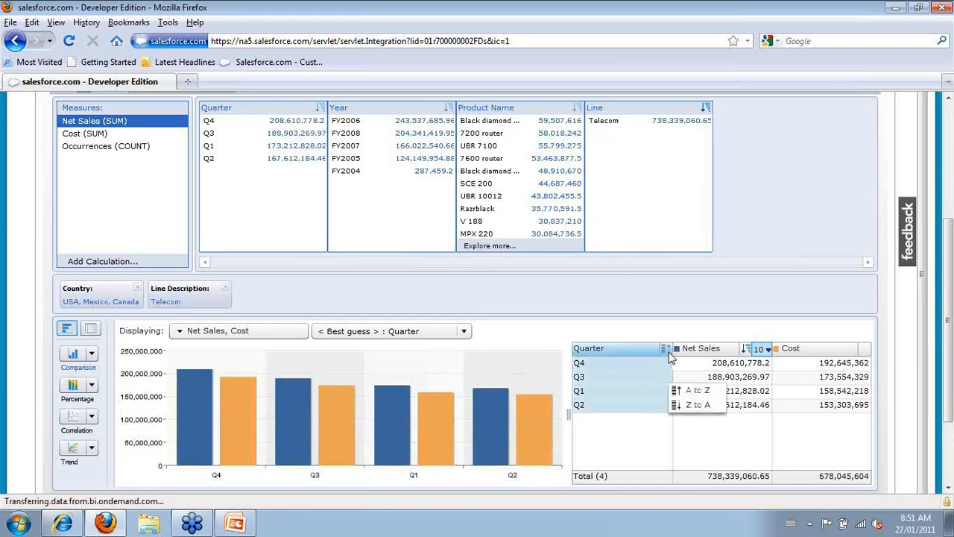
click(685, 392)
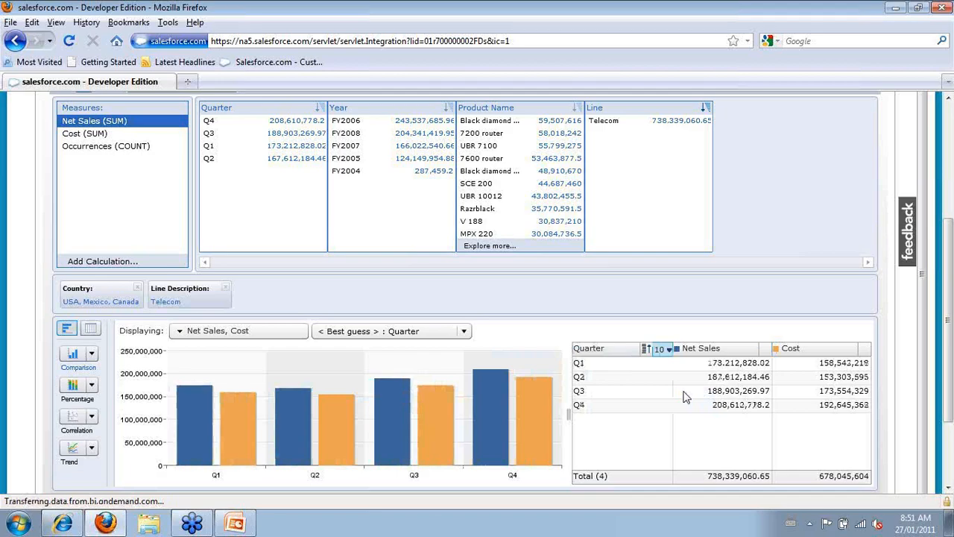
- Display the chart by Product Name and exclude the Other Values group so only the top 10 products are charted
click(464, 332)
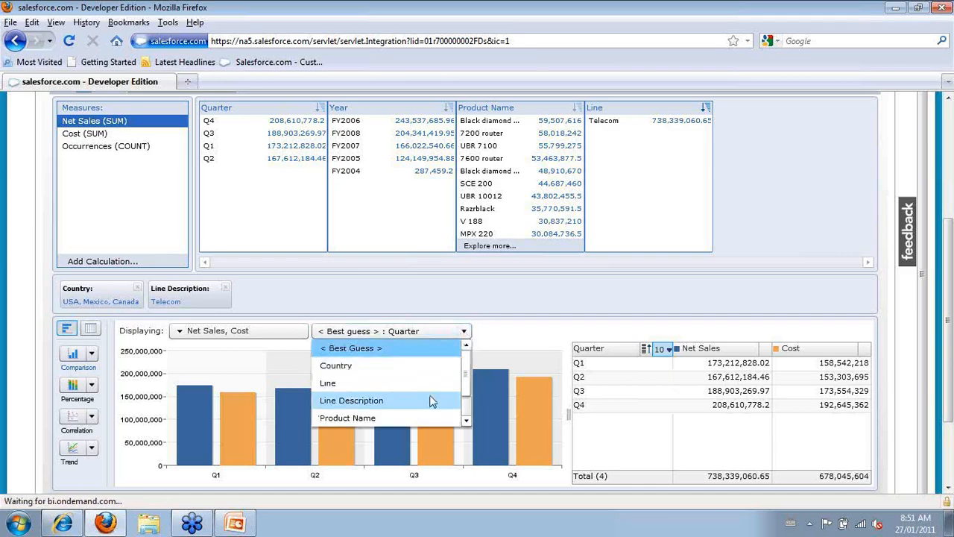
click(430, 416)
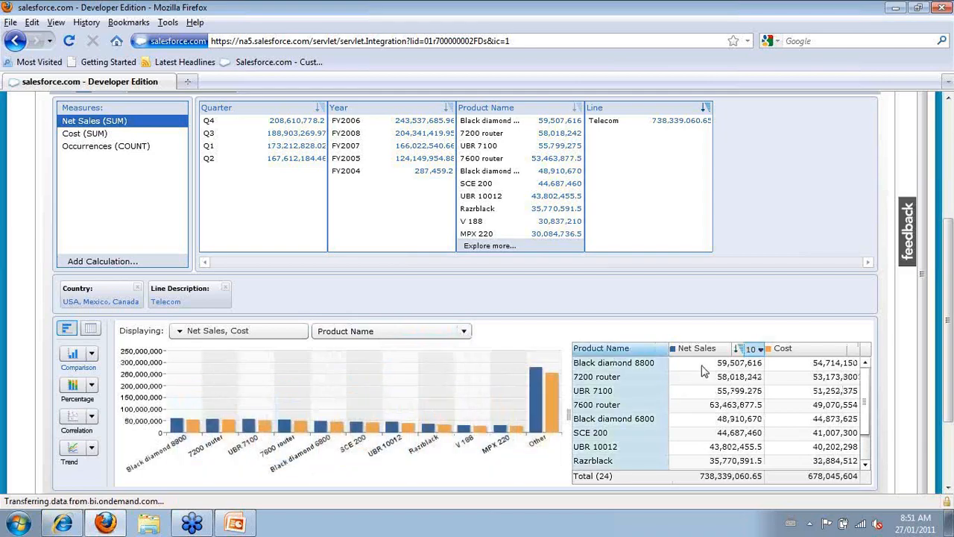
click(760, 352)
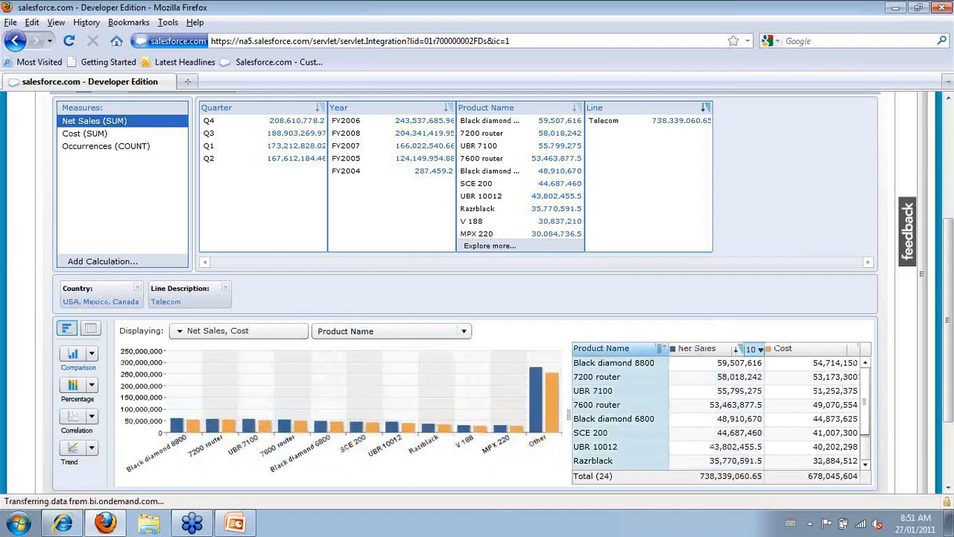
click(761, 349)
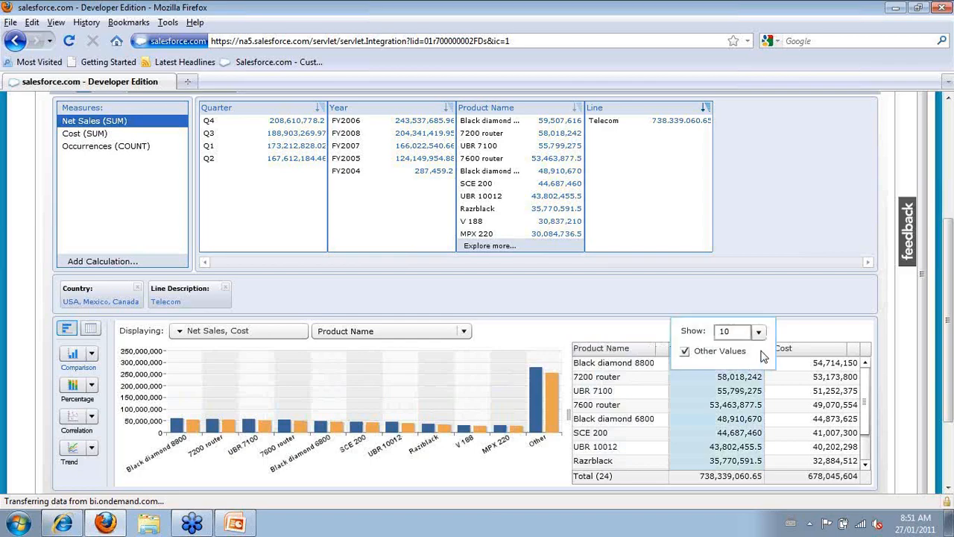
click(684, 350)
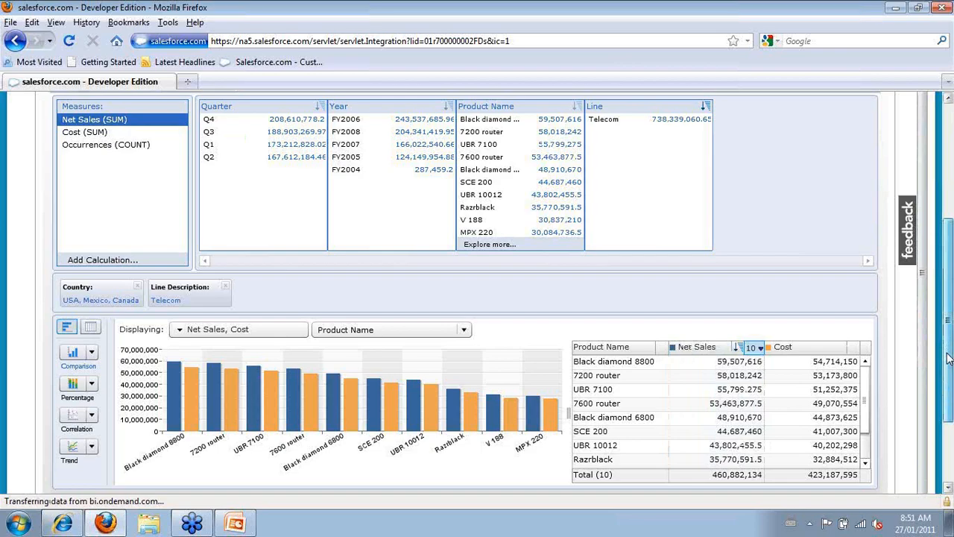
- Review the invitation form for sharing the Product sales test dataset, and return to the Datasets list in Reports & Data
drag(948, 357, 942, 310)
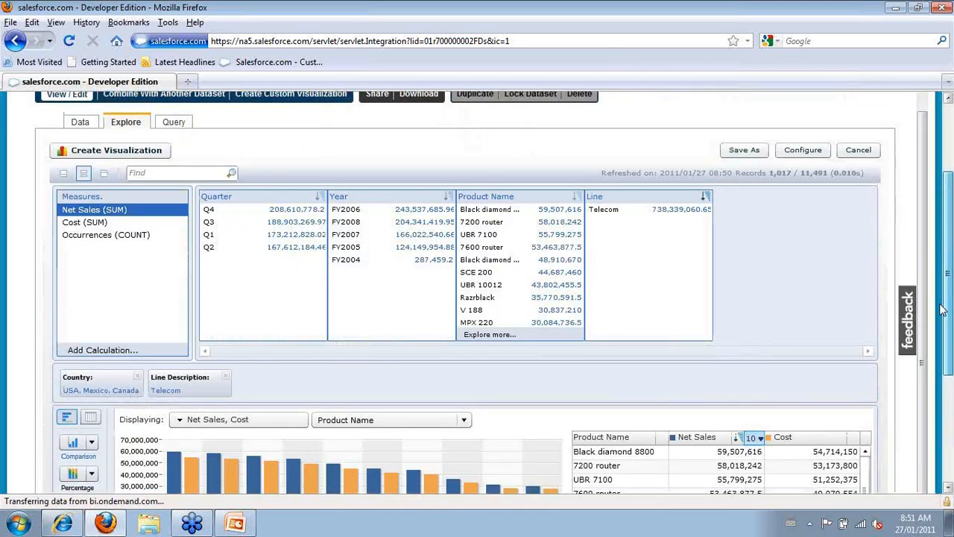
click(377, 107)
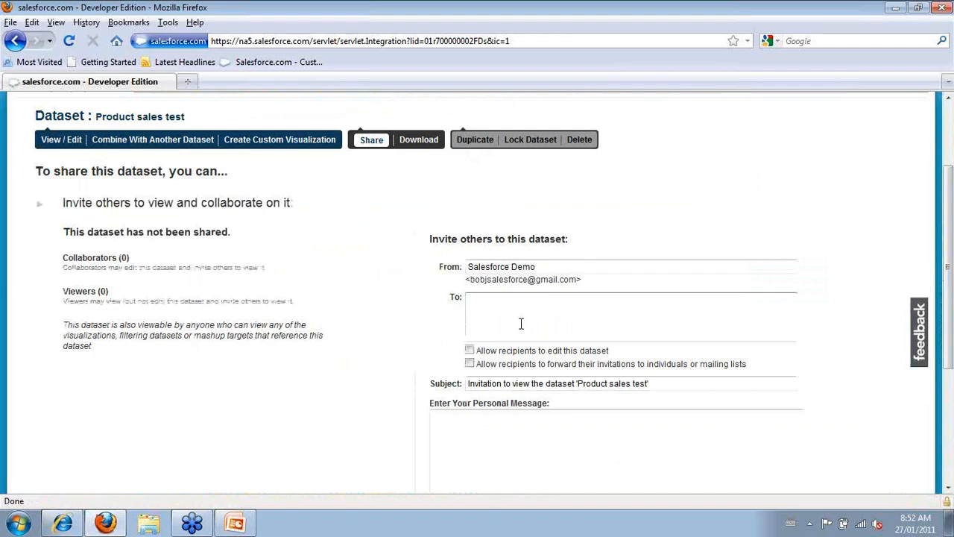
click(510, 431)
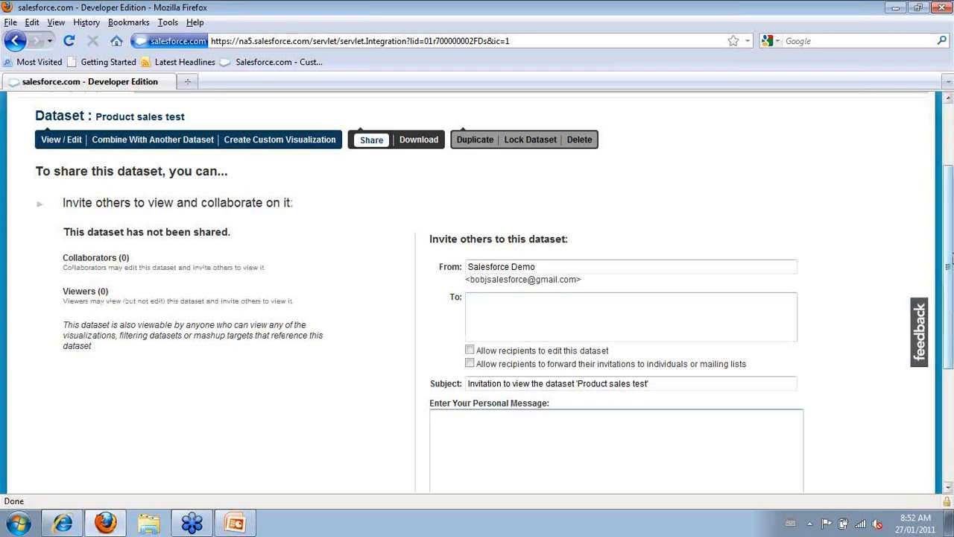
drag(950, 263, 943, 225)
click(251, 153)
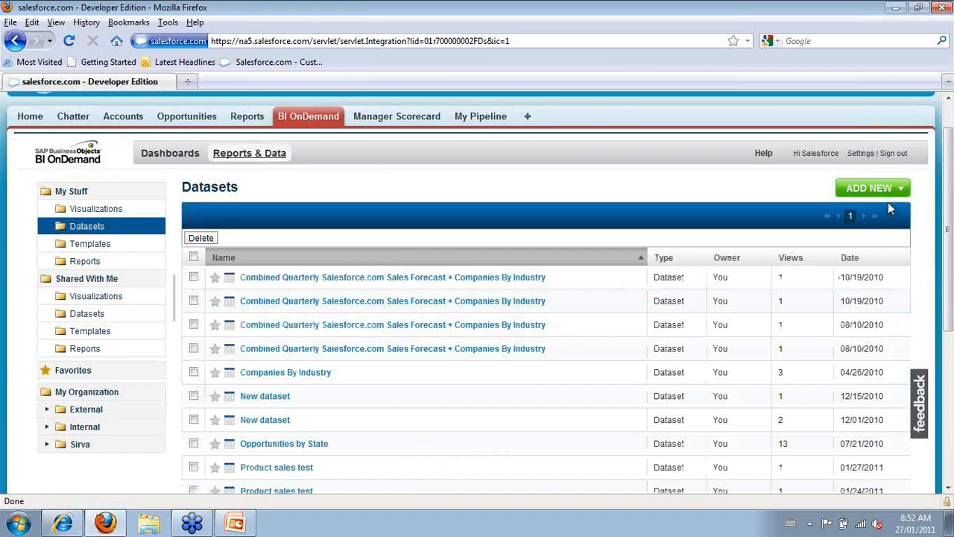
- Create a new report based on the STS Sales universe and maximize its query window
click(883, 195)
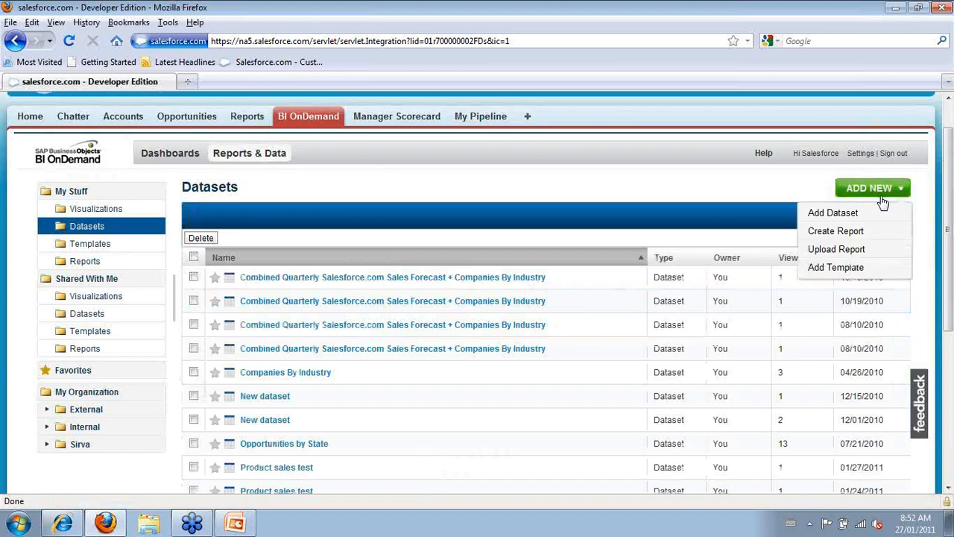
click(861, 237)
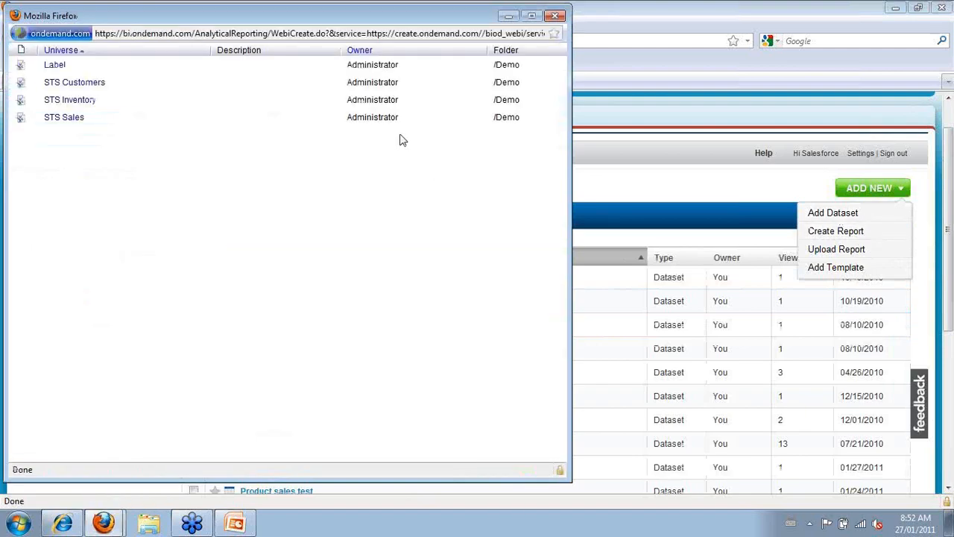
click(53, 123)
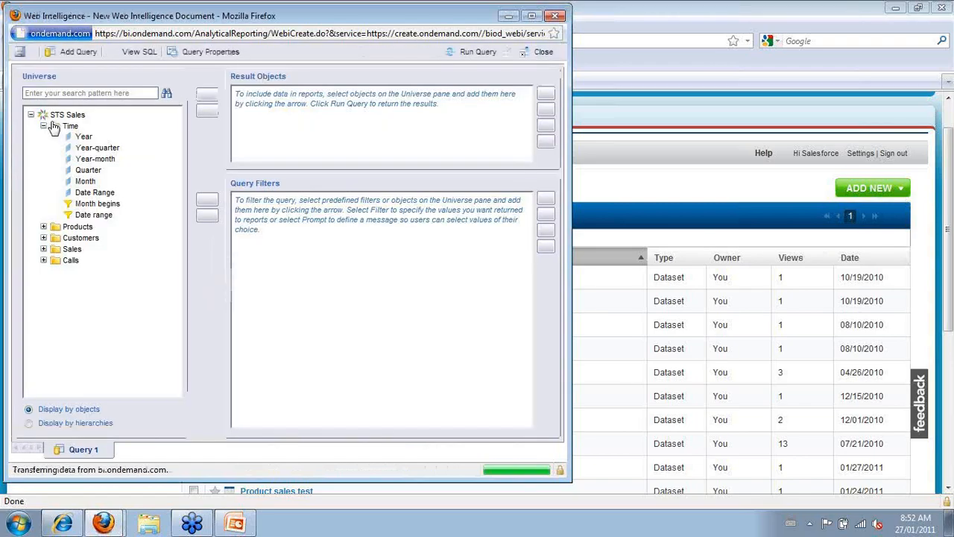
click(532, 17)
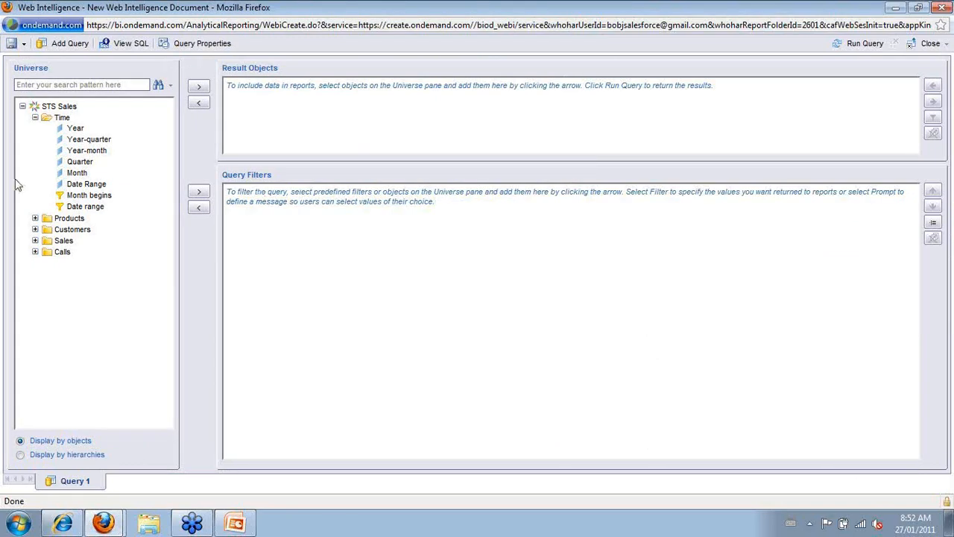
- Add Region from the Customers folder to the result objects and browse the available Sales and Products objects, including Extras
click(35, 241)
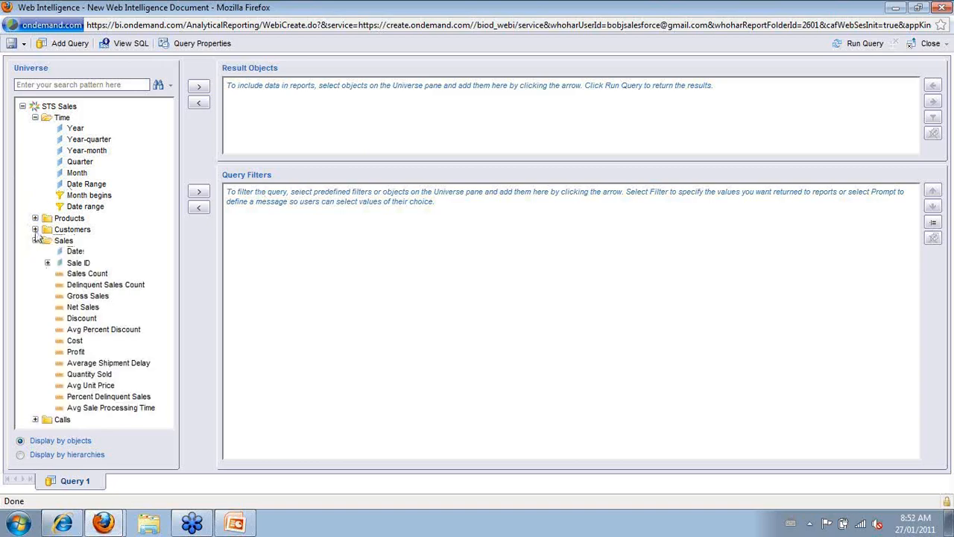
click(35, 229)
click(78, 240)
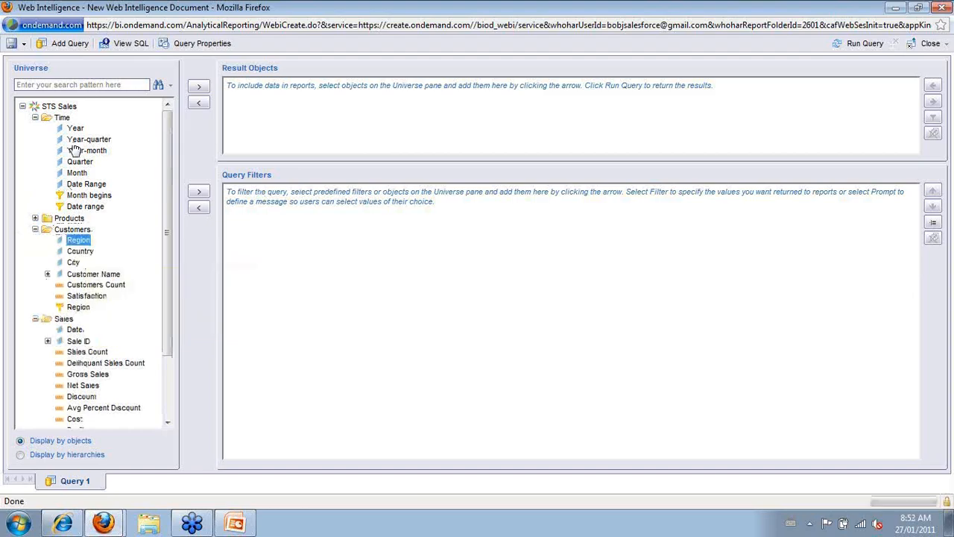
double_click(78, 240)
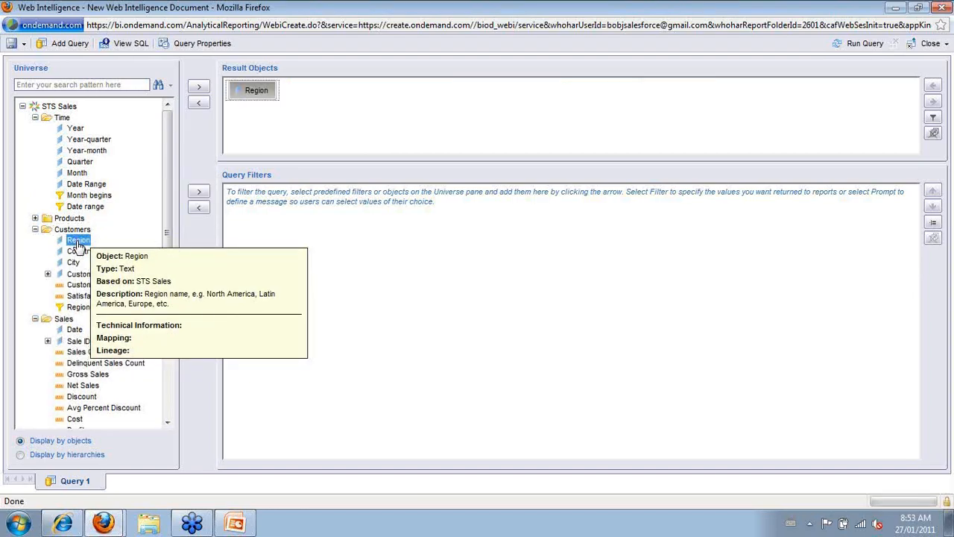
click(35, 219)
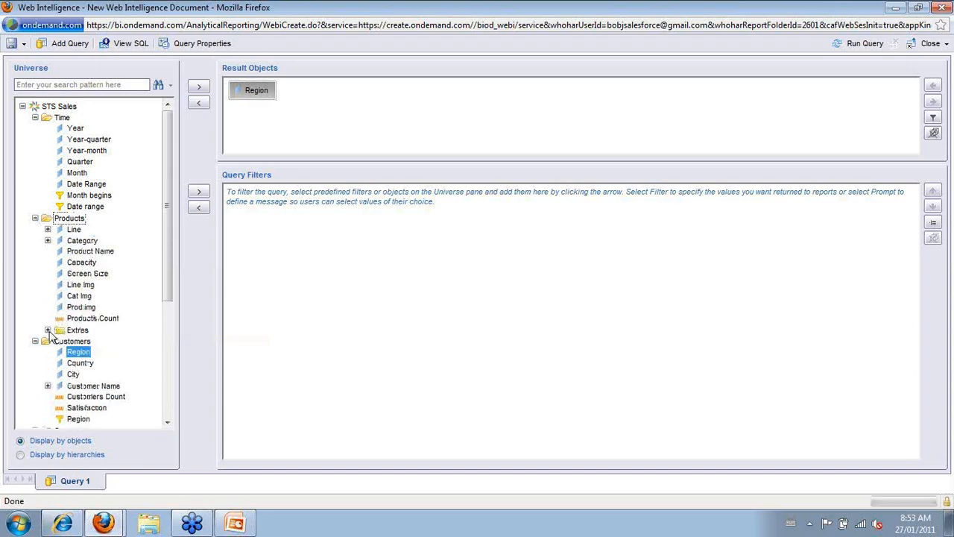
click(48, 331)
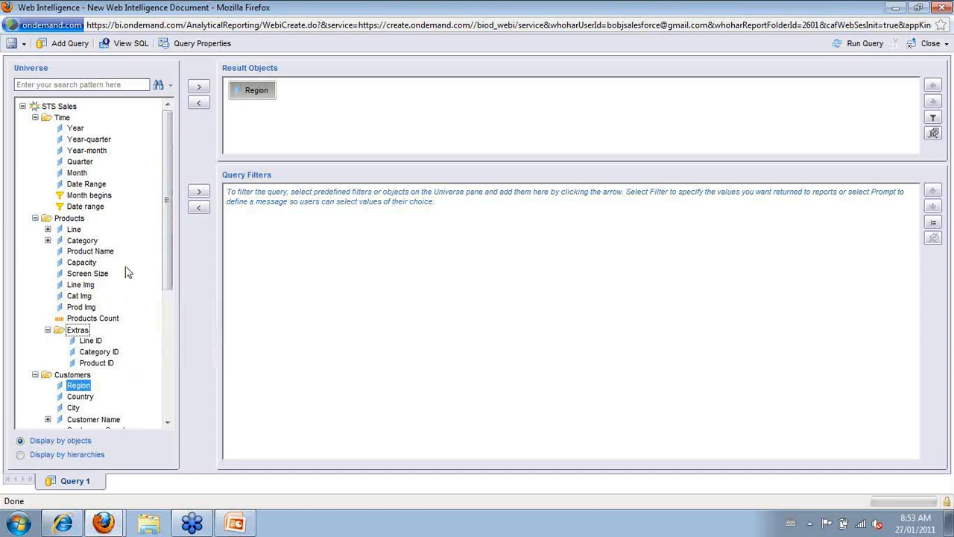
drag(166, 270, 159, 100)
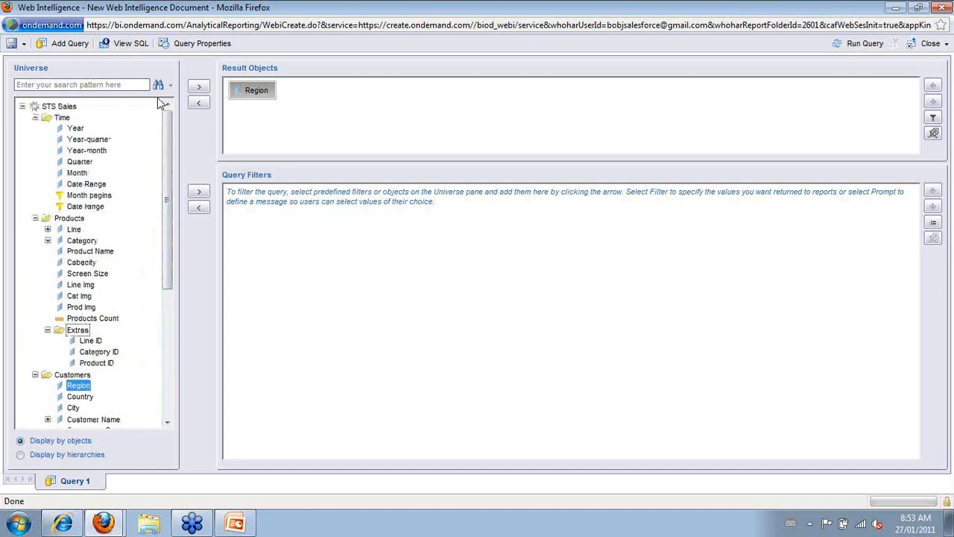
- Close the STS Sales report without saving its modifications
click(913, 46)
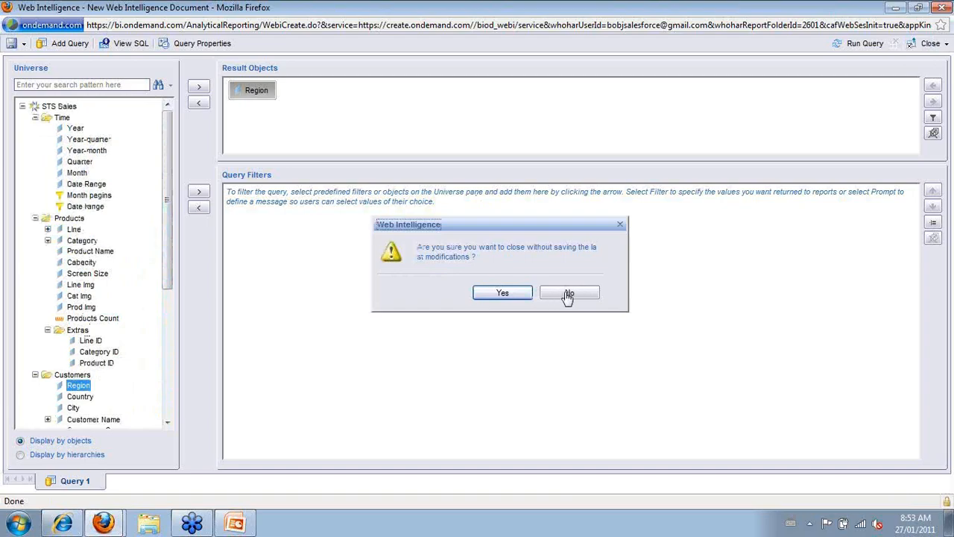
click(504, 294)
click(450, 293)
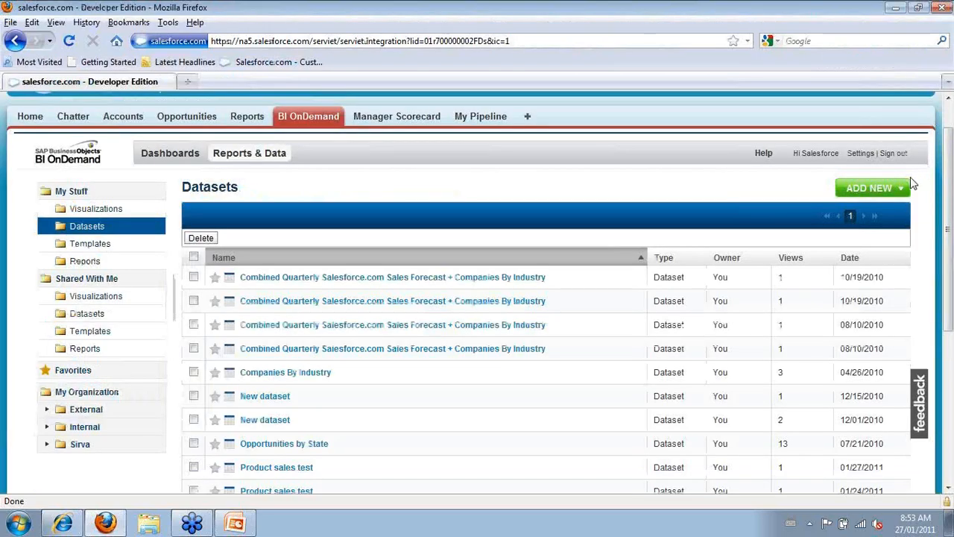
- Create a new report based on the STS Inventory universe and expand its Products and Supplier folders
click(898, 189)
click(852, 233)
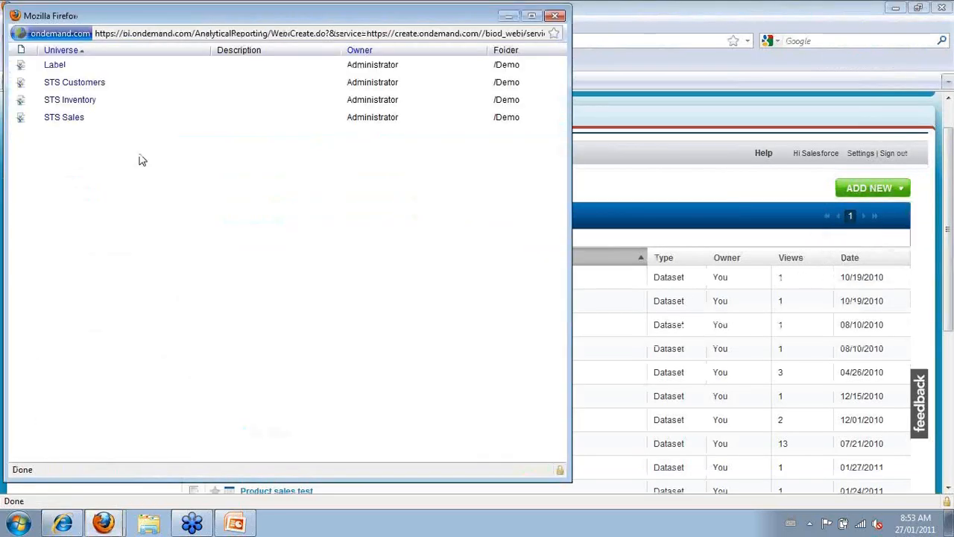
click(82, 102)
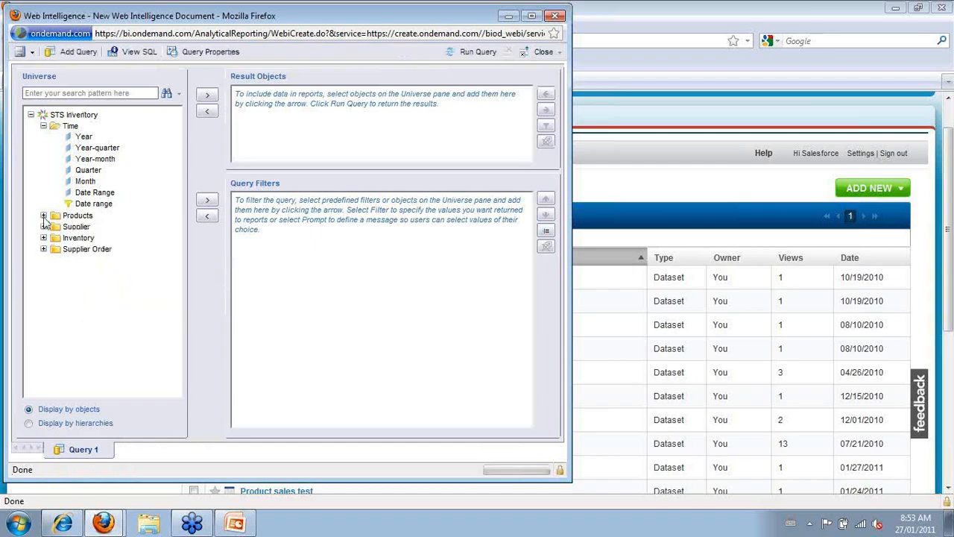
click(43, 216)
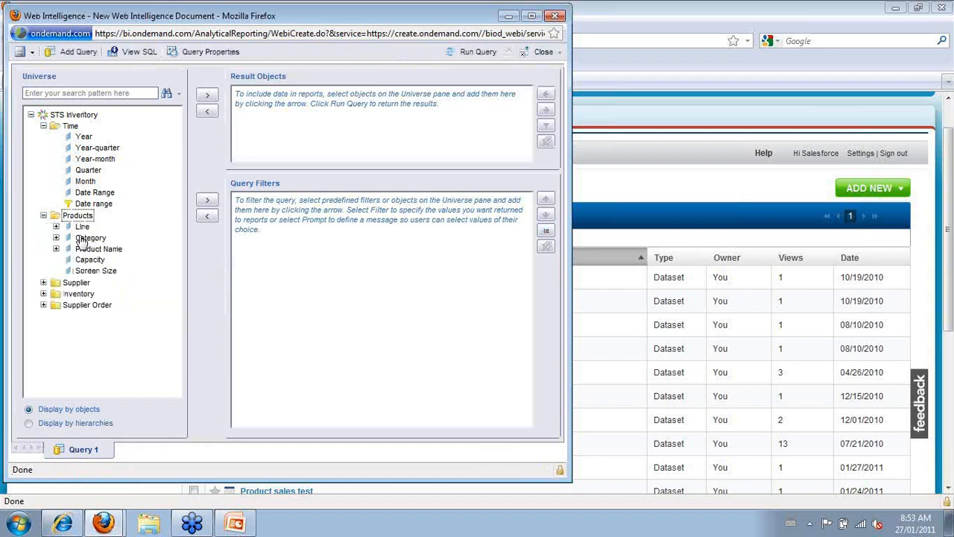
click(43, 283)
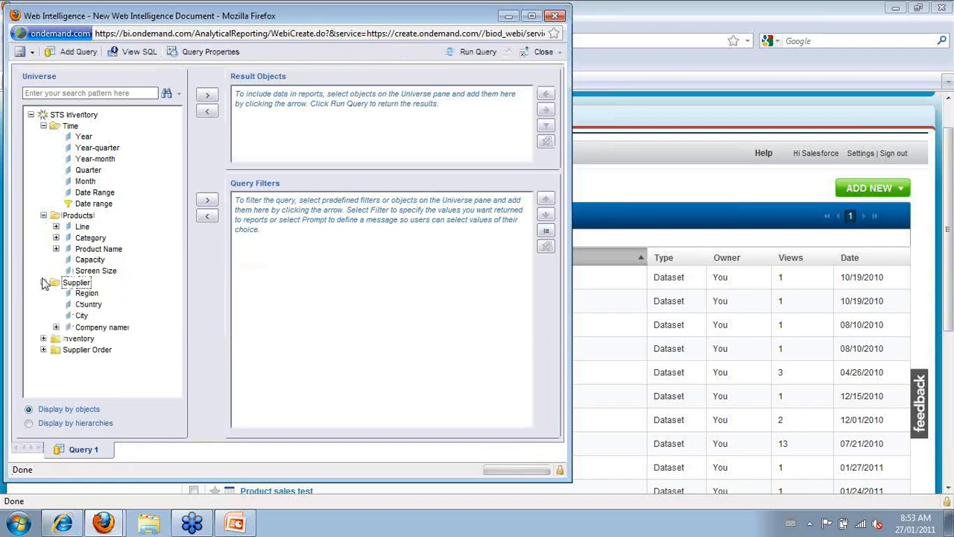
click(86, 293)
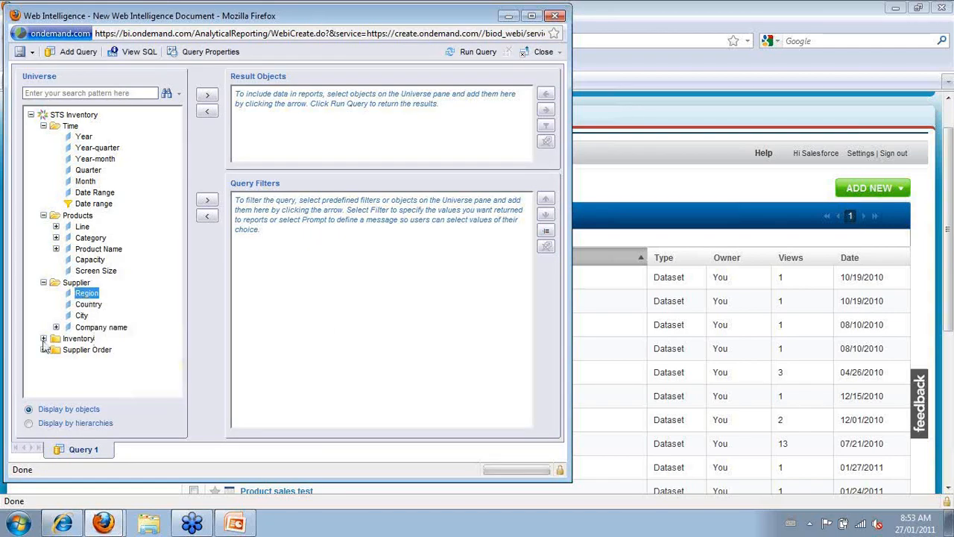
- Add Year to the result objects and the predefined Date range filter to the query filters of the inventory query
double_click(84, 136)
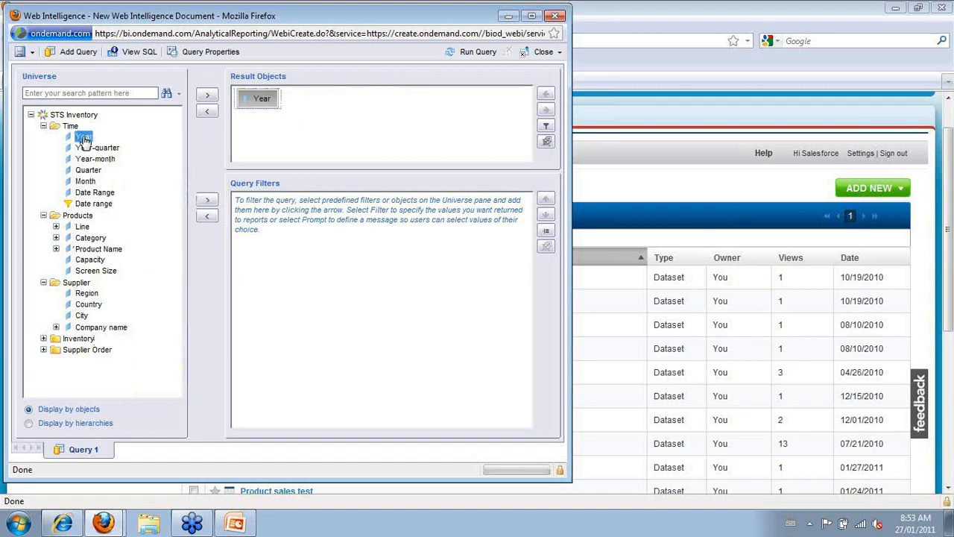
click(104, 203)
click(207, 199)
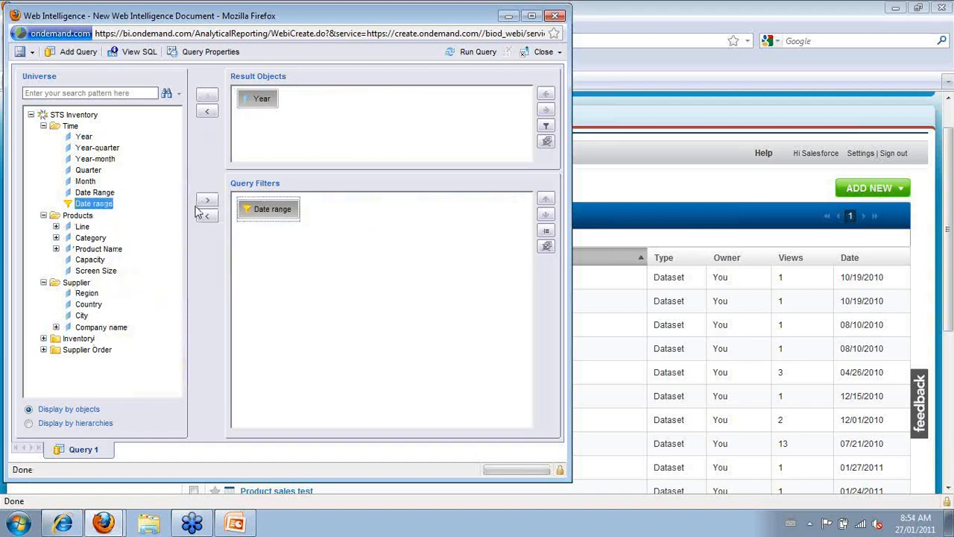
- Add Line, Line Description and Product Name from the Products folder to the inventory query's result objects
double_click(82, 226)
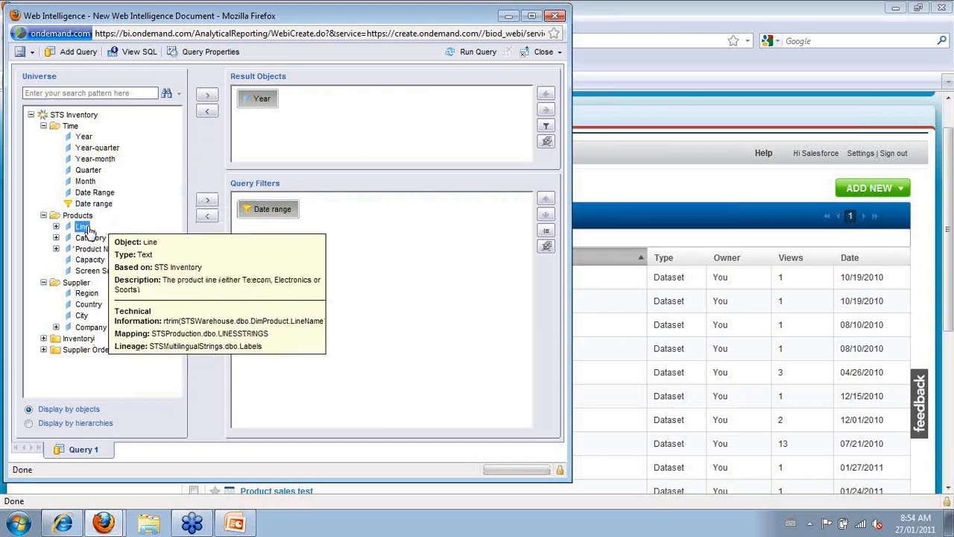
double_click(131, 248)
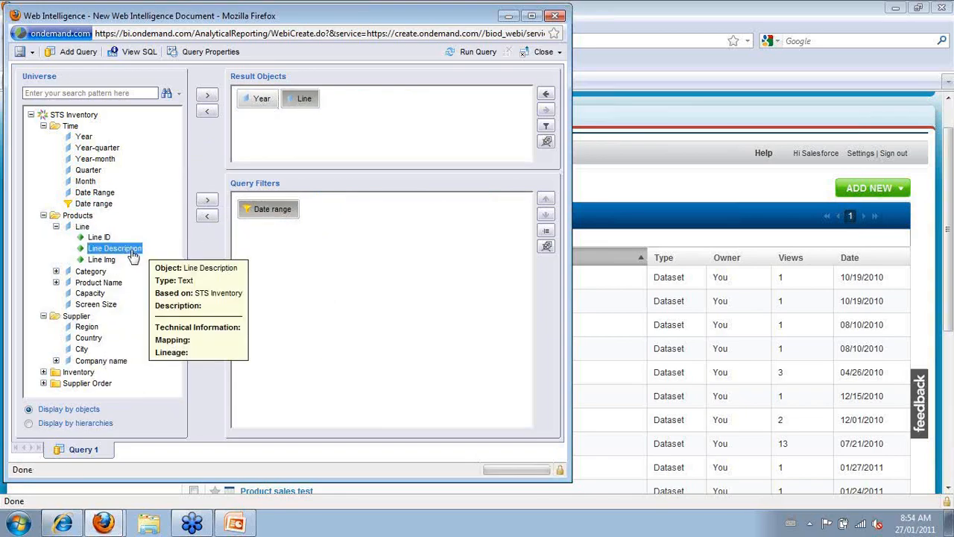
click(56, 271)
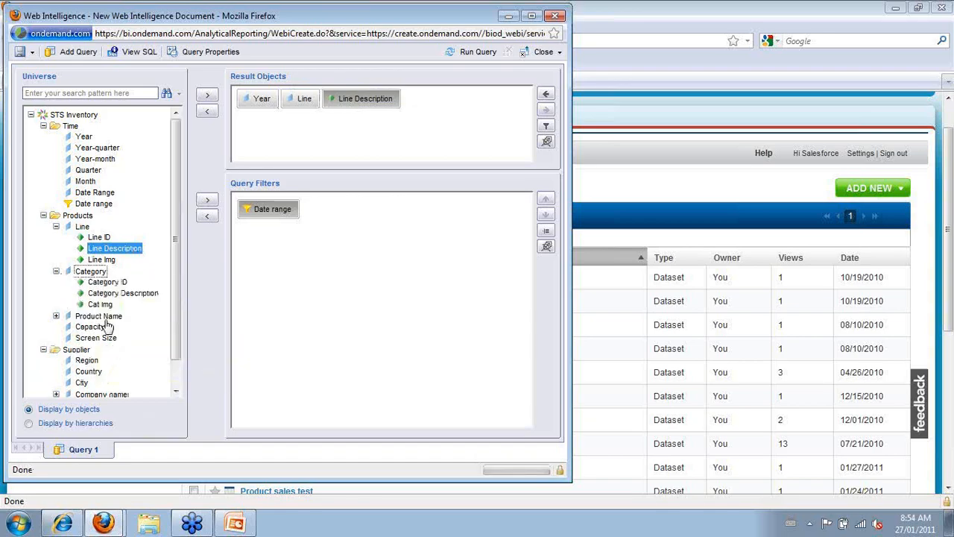
click(56, 316)
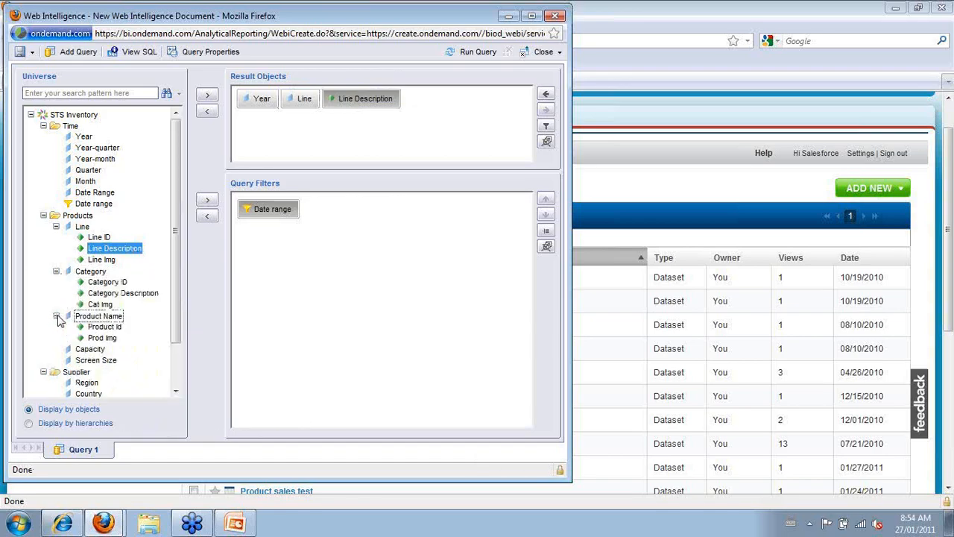
double_click(99, 316)
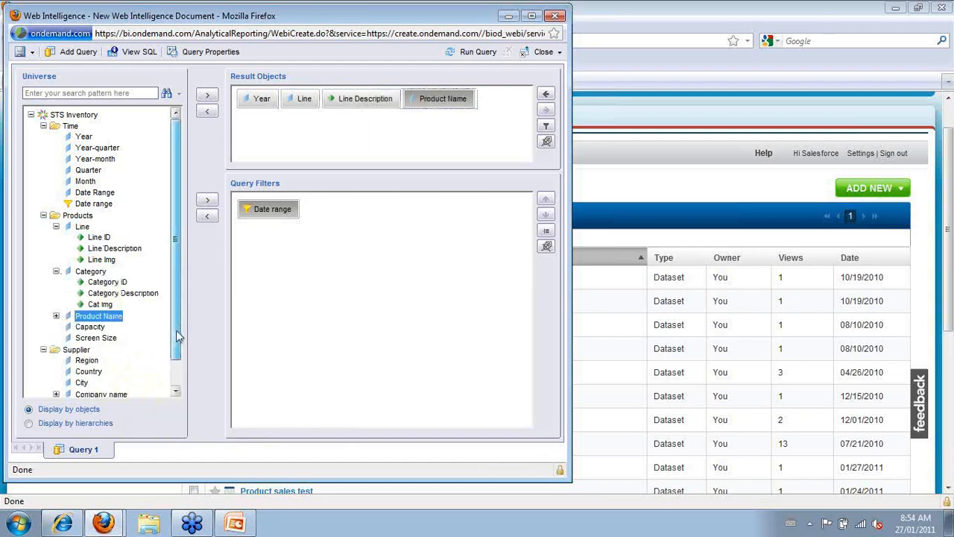
scroll(176, 330, down, 1)
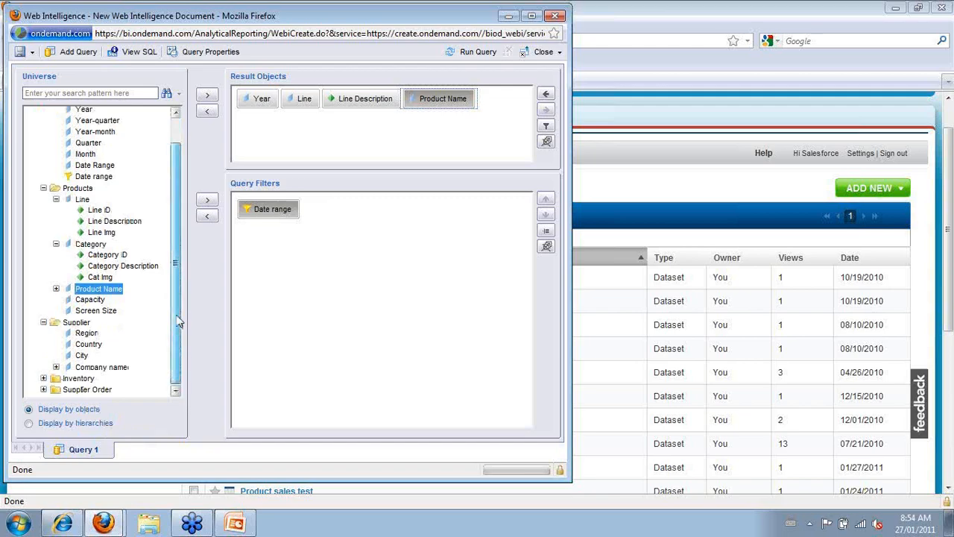
scroll(177, 317, up, 1)
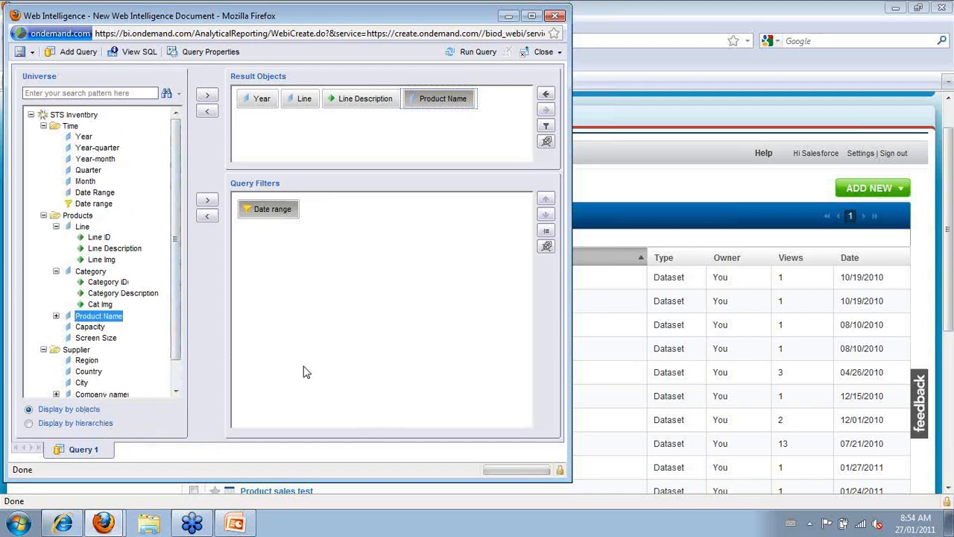
- Run the inventory query with the Stock context and Current Year to Date as the date range
click(478, 51)
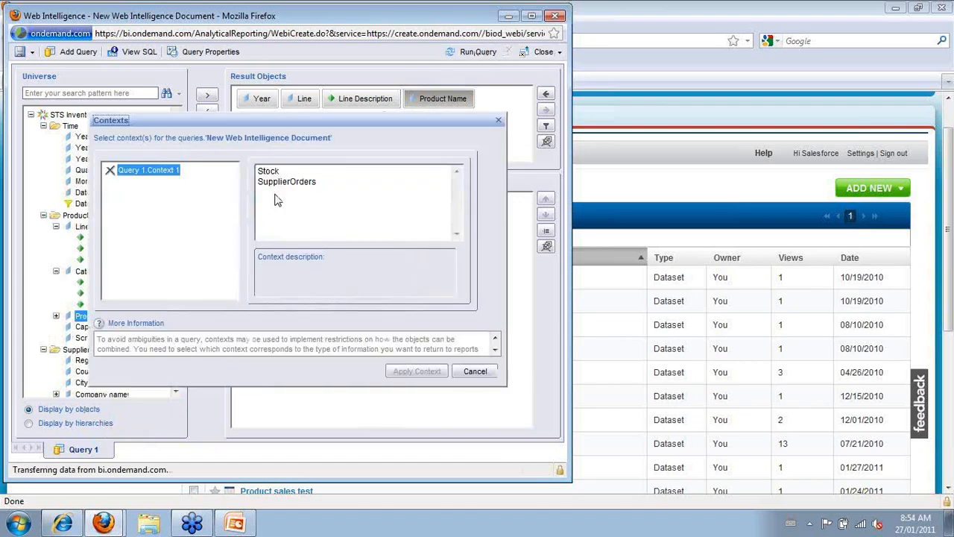
click(273, 172)
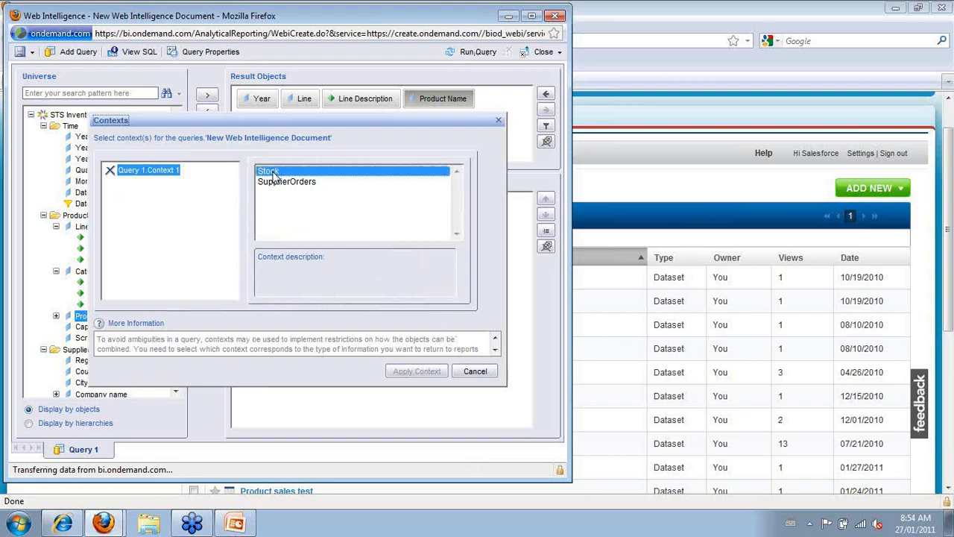
click(418, 371)
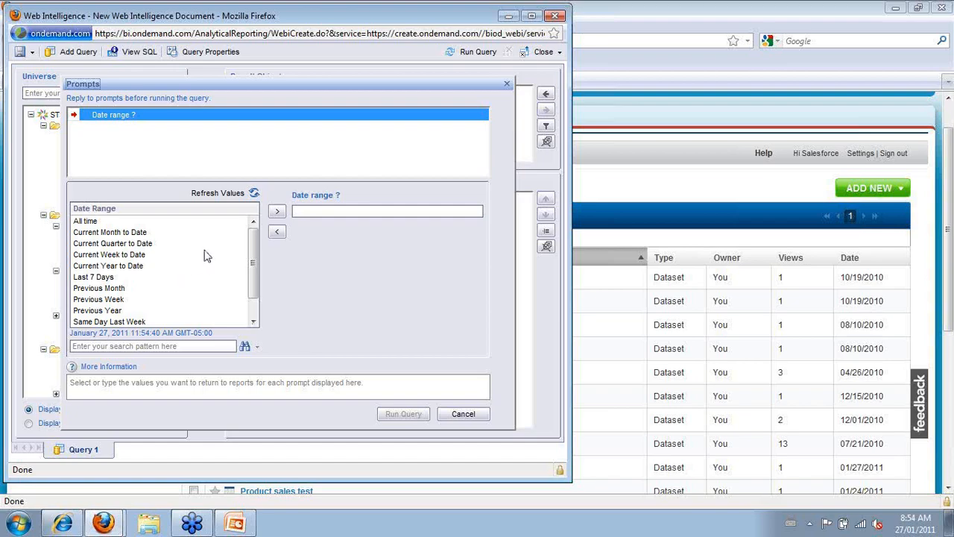
click(137, 265)
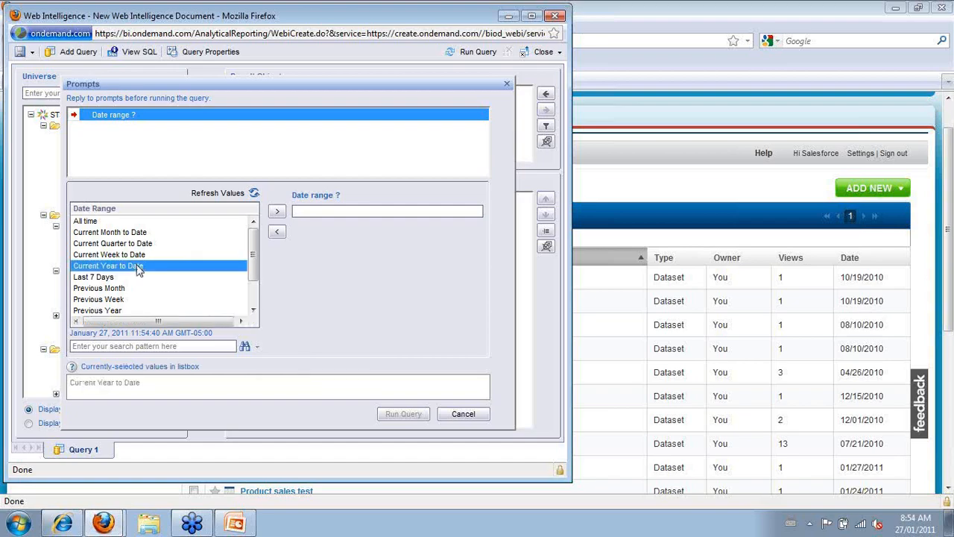
click(276, 211)
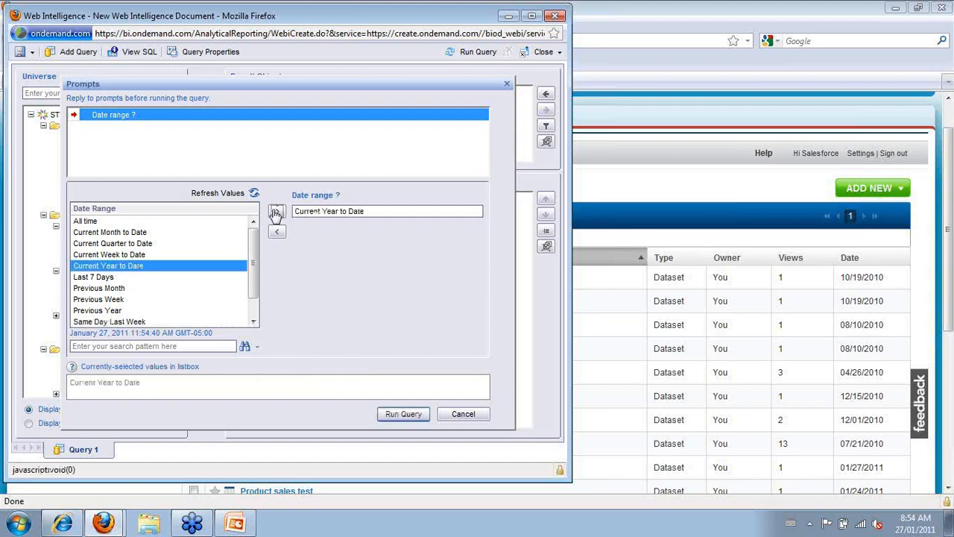
click(410, 415)
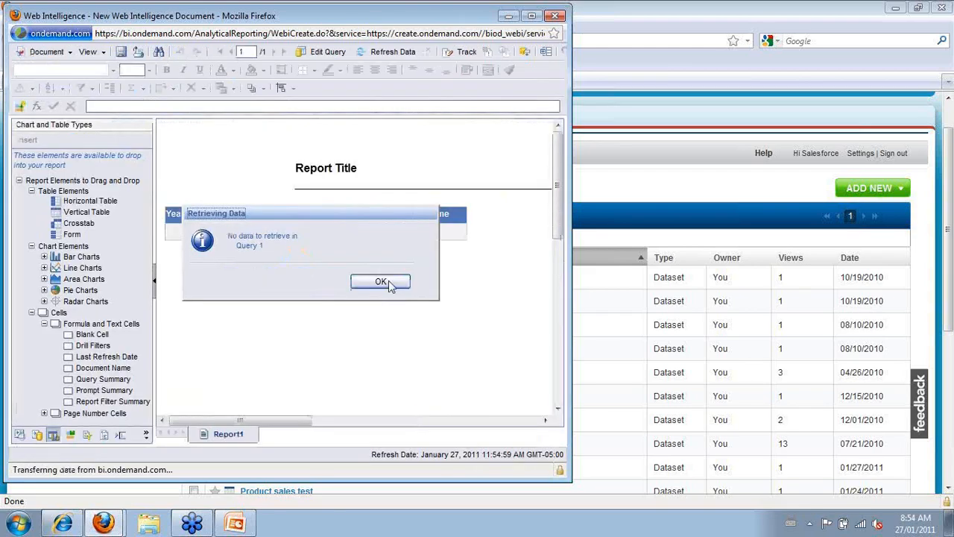
click(374, 280)
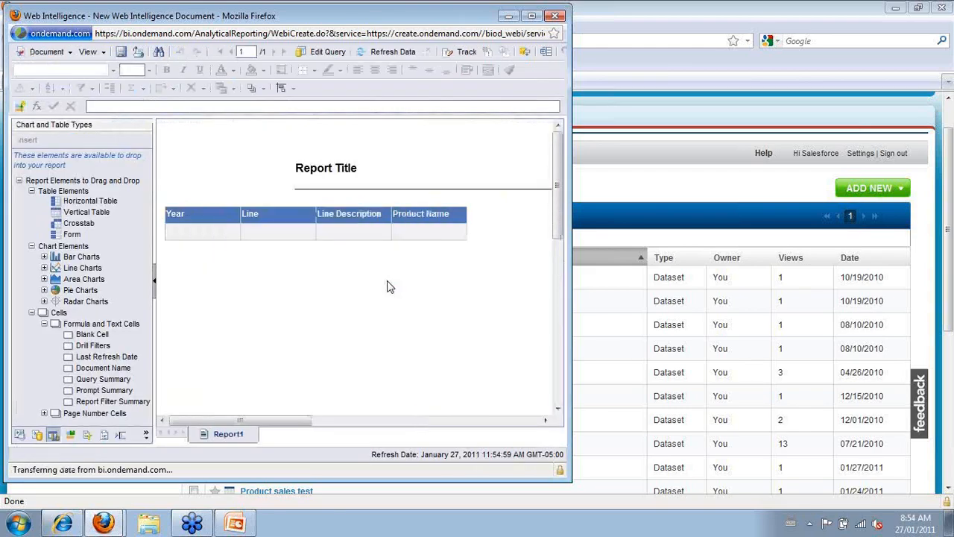
- Close the inventory report without saving its modifications
click(556, 21)
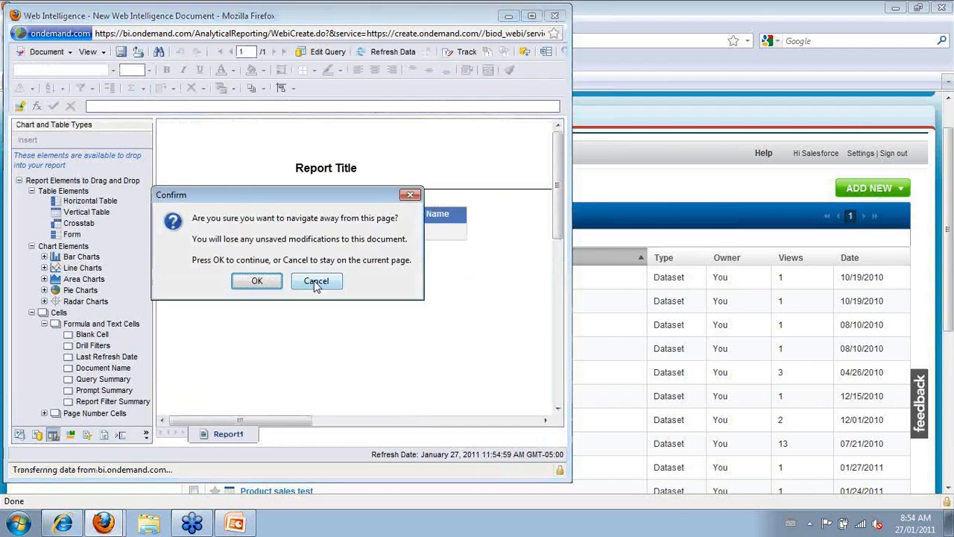
click(314, 281)
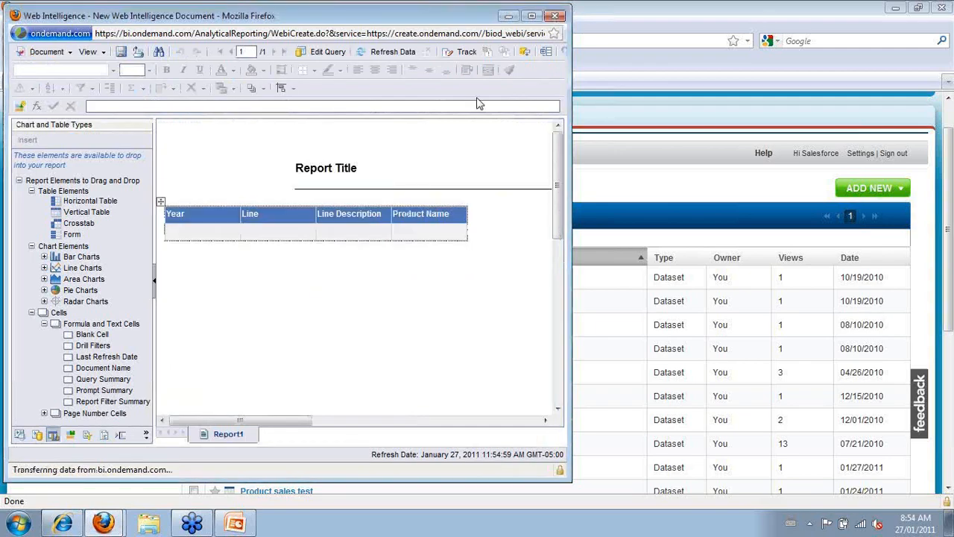
click(555, 17)
click(247, 284)
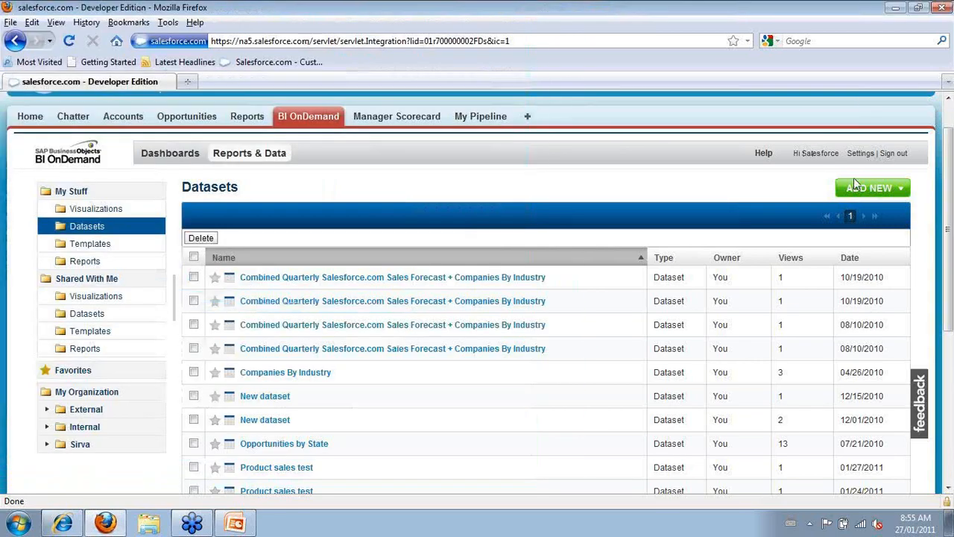
- Create a new report based on the STS Sales universe
click(855, 185)
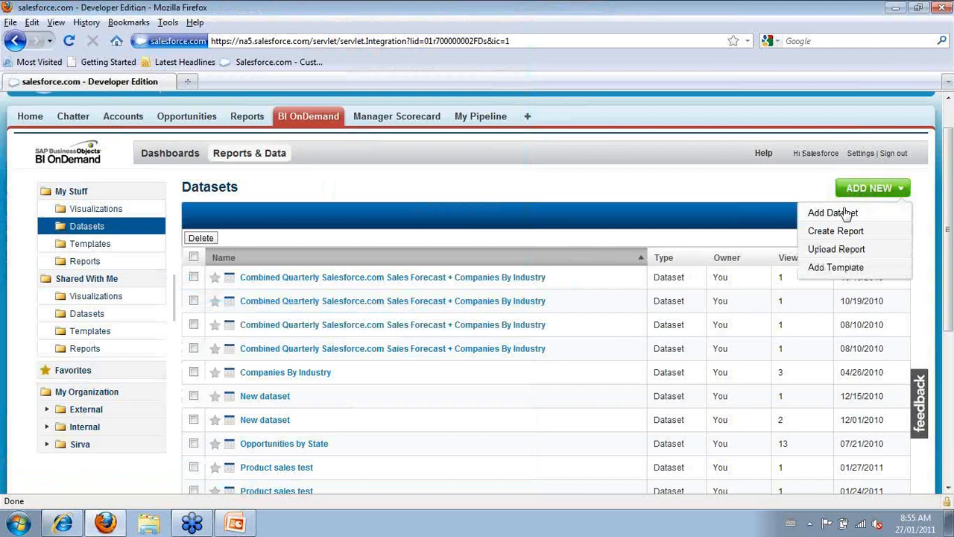
click(839, 235)
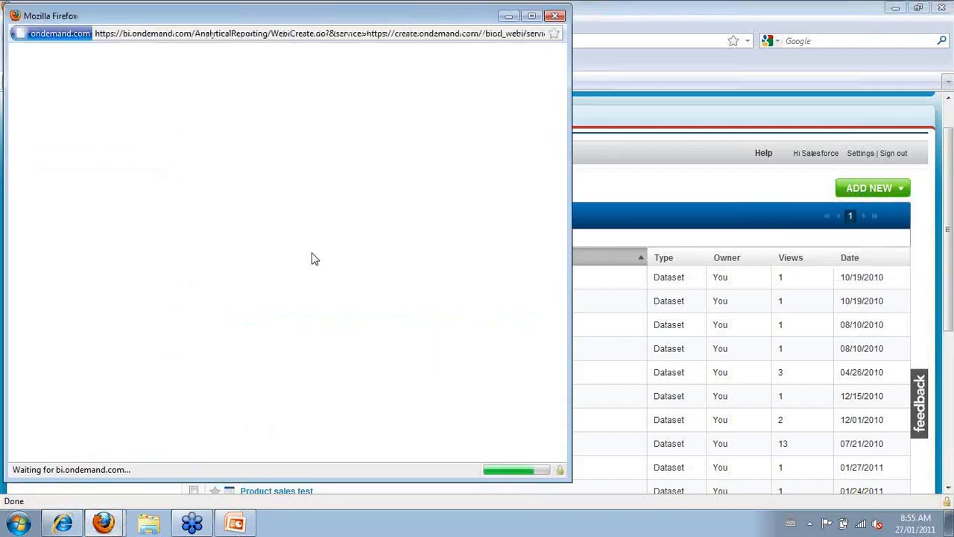
click(67, 119)
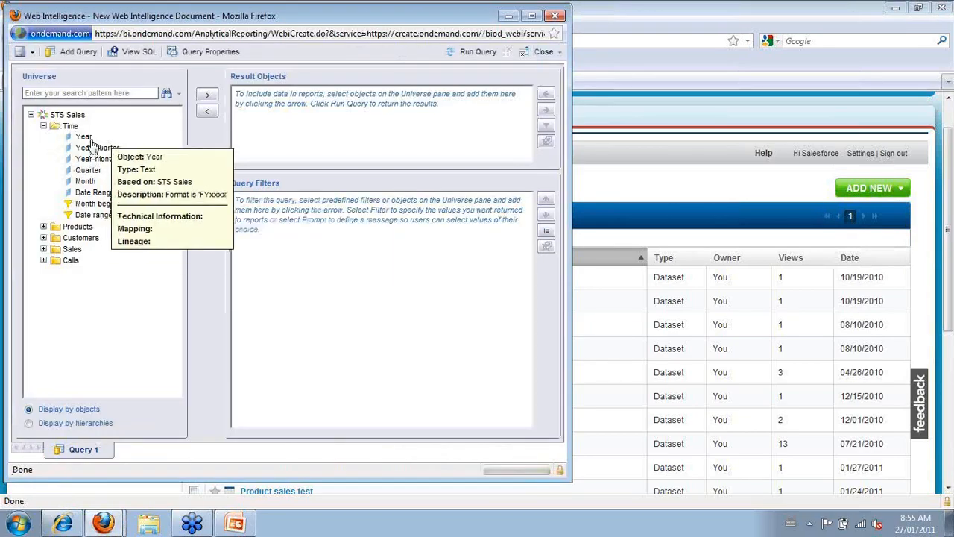
- Add Year, Category, Category Description and Product Name to the result objects of the STS Sales query
double_click(85, 137)
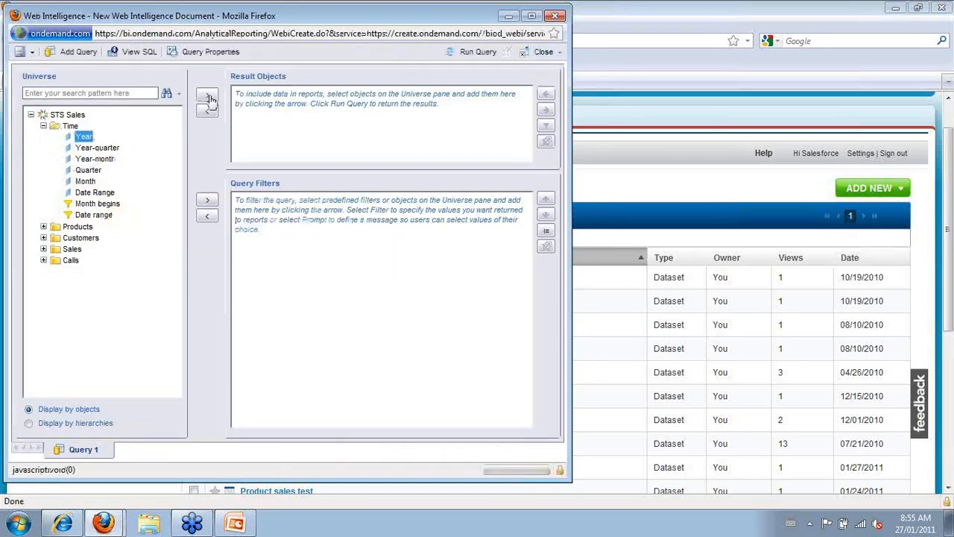
click(43, 226)
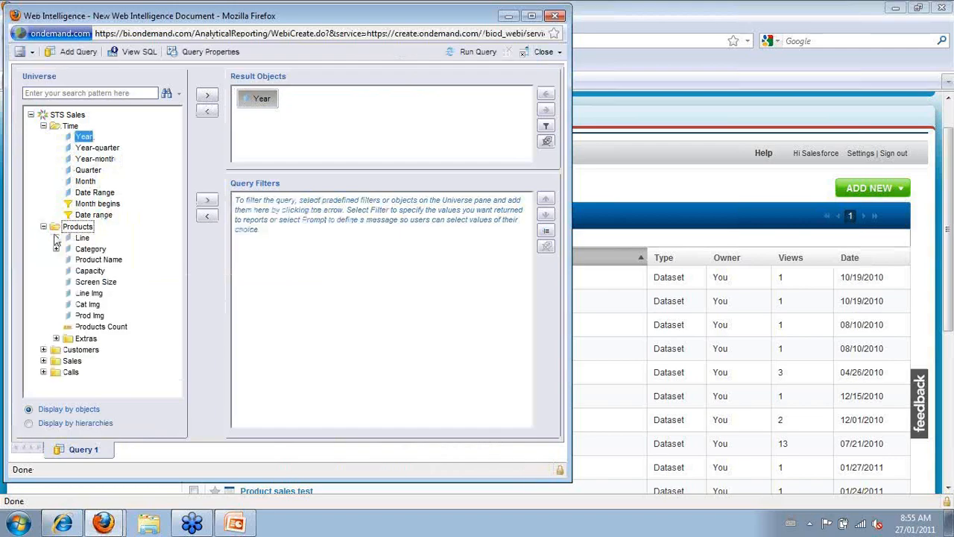
double_click(85, 249)
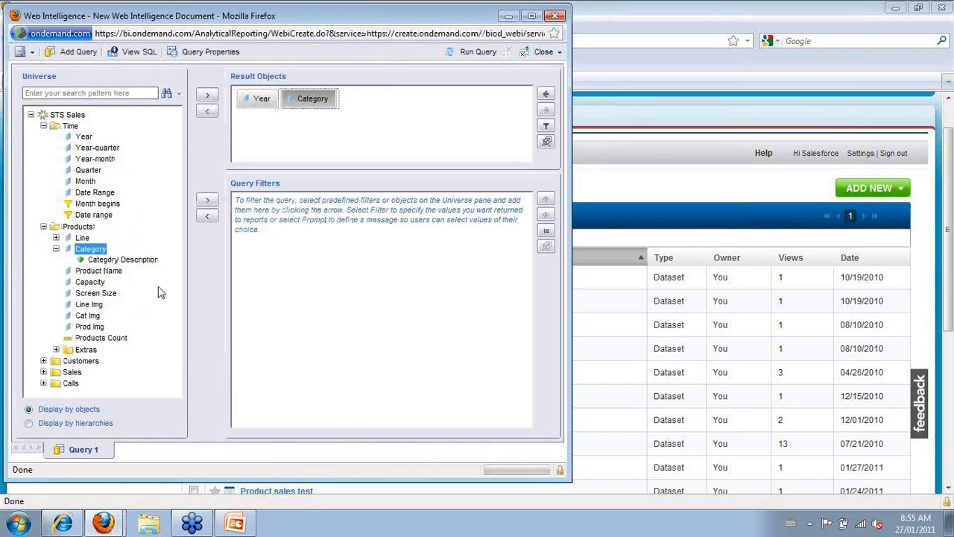
double_click(127, 261)
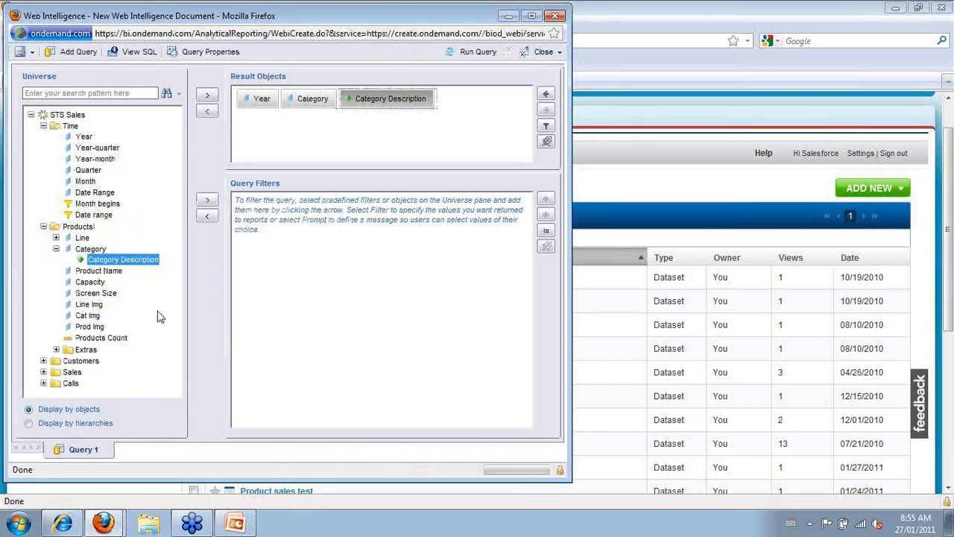
double_click(119, 275)
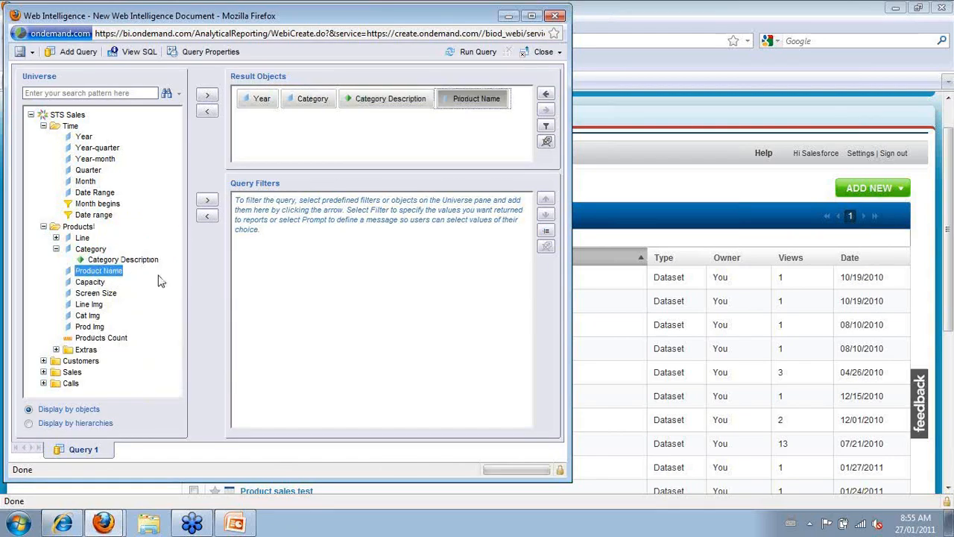
- Add the predefined Date range filter to the query filters and Region from the Customers folder to the result objects
click(102, 219)
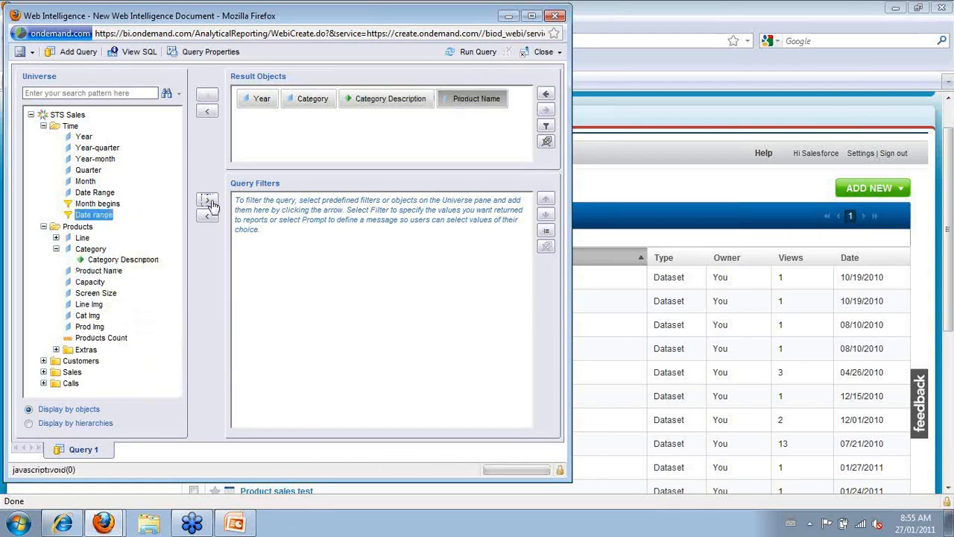
double_click(102, 216)
click(43, 361)
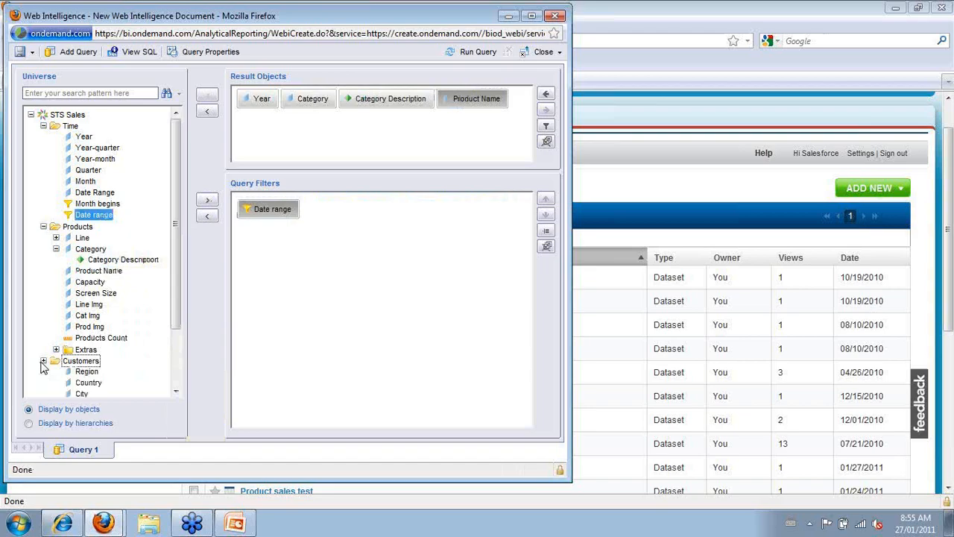
double_click(87, 371)
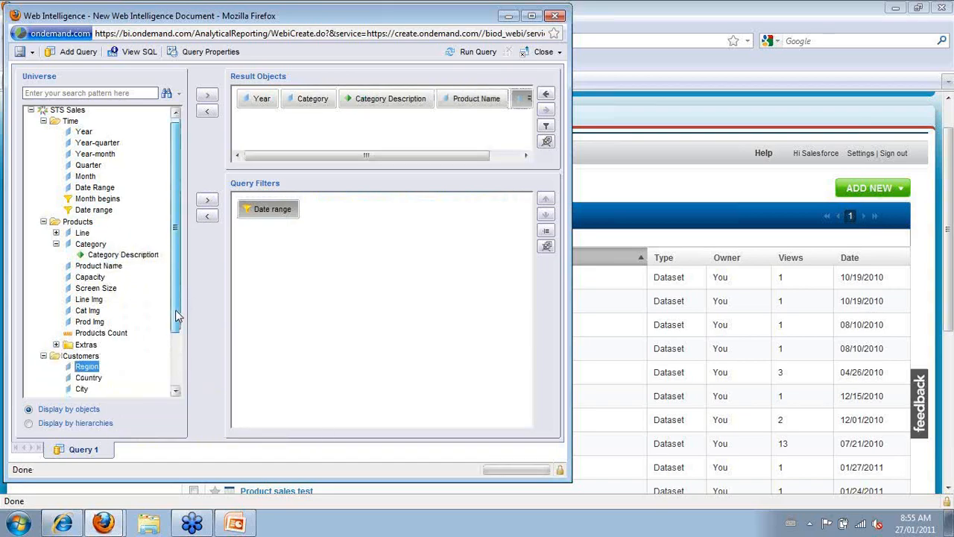
- Add Net Sales and Profit from the Sales folder to the query's result objects
scroll(178, 313, down, 2)
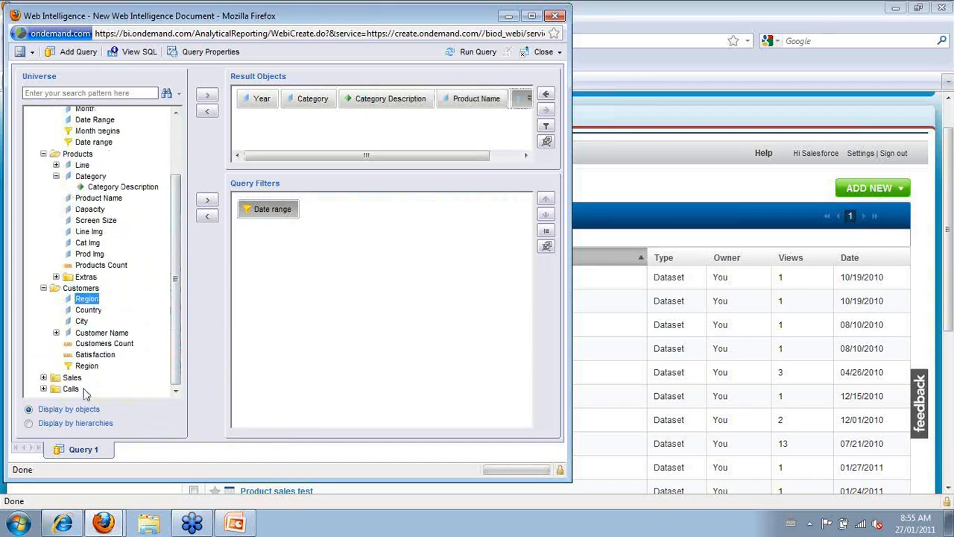
click(44, 377)
drag(181, 277, 179, 367)
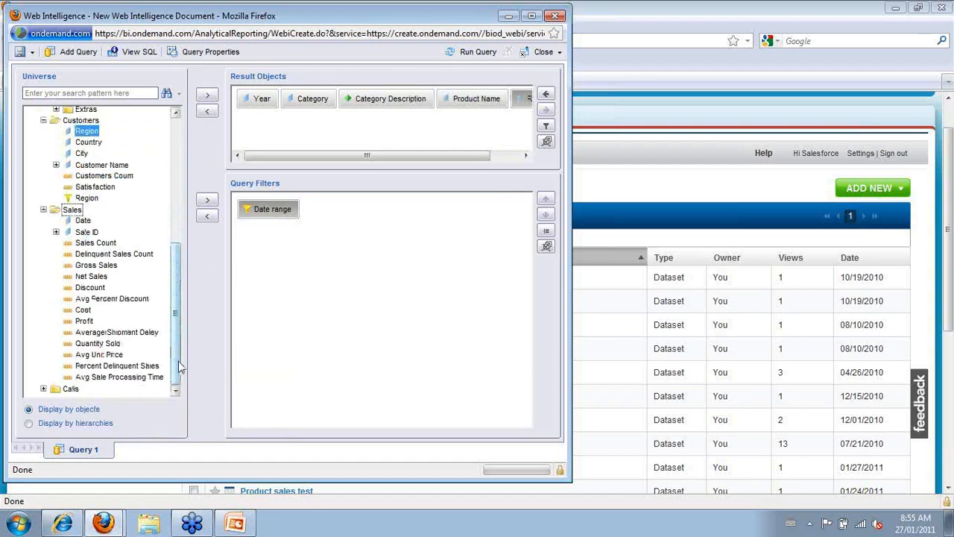
double_click(101, 278)
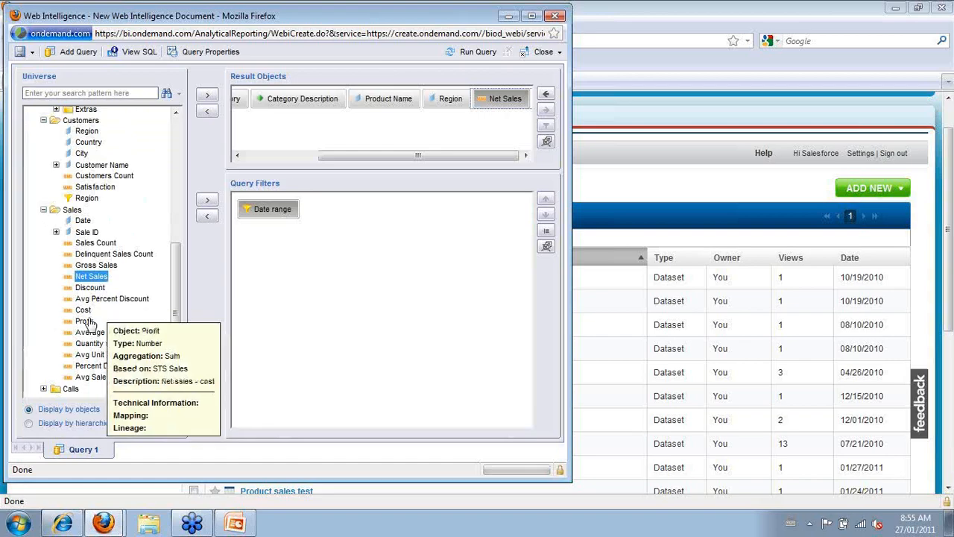
double_click(84, 320)
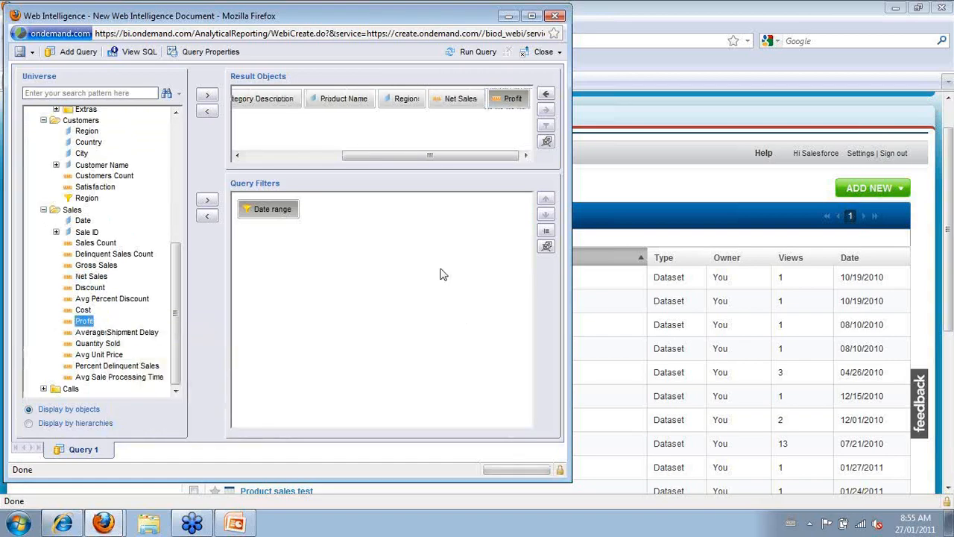
- Run the query with the date range Current Month to Date and maximize the report window
click(481, 53)
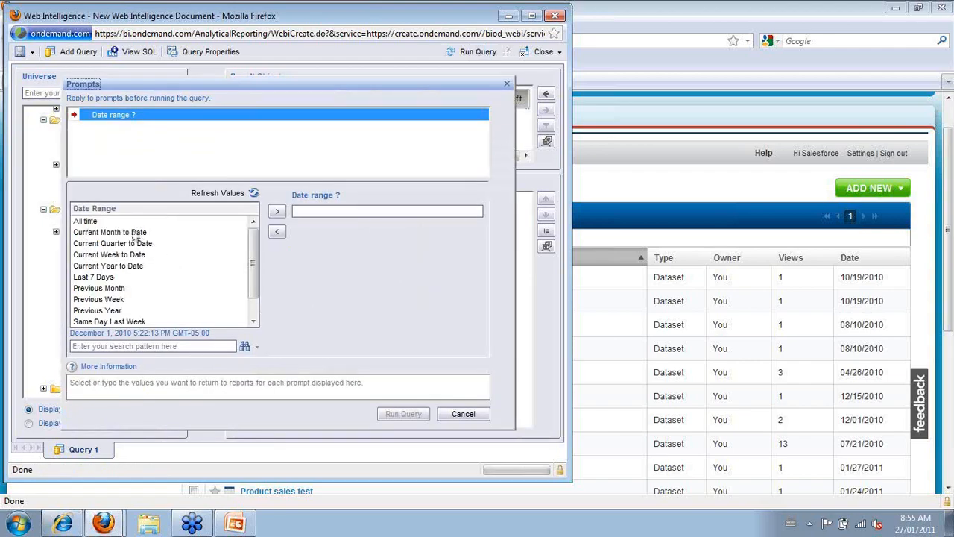
click(134, 233)
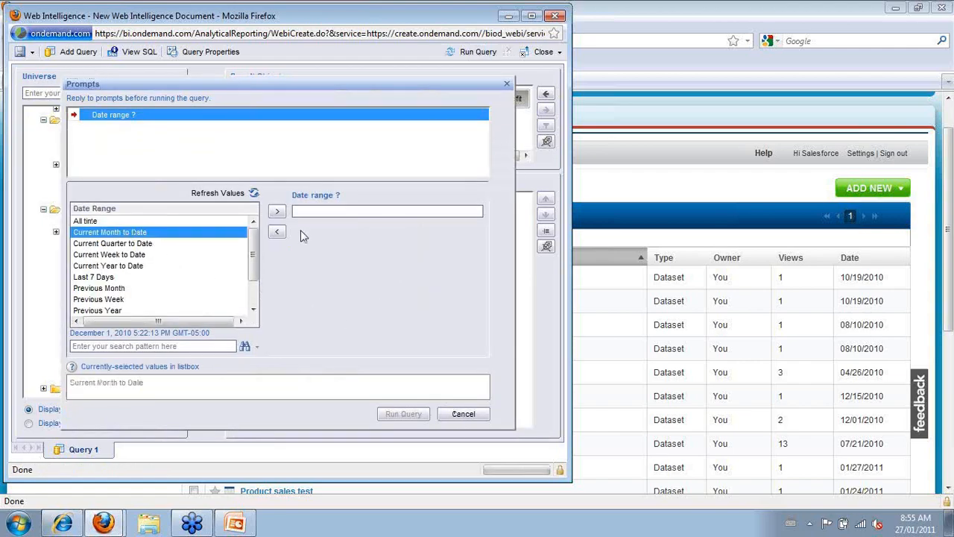
click(276, 211)
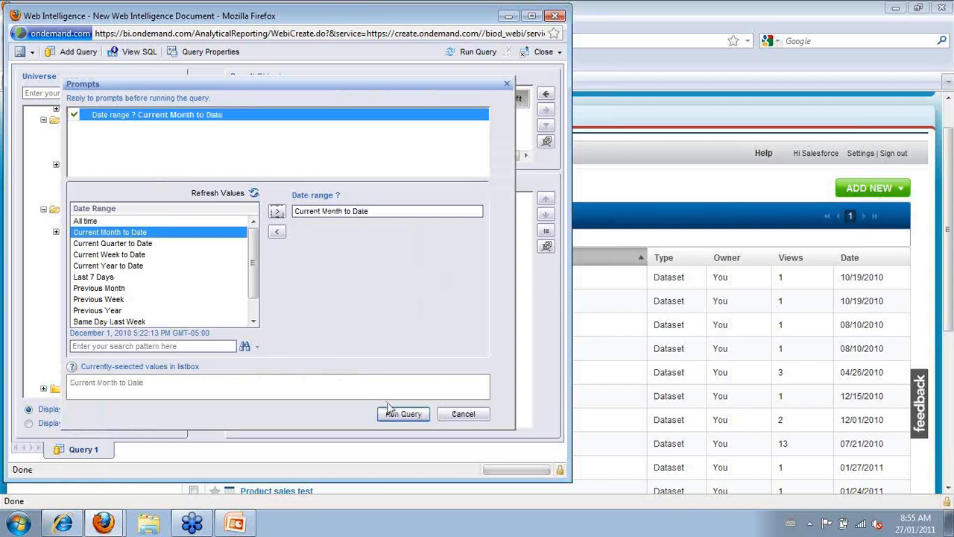
click(402, 414)
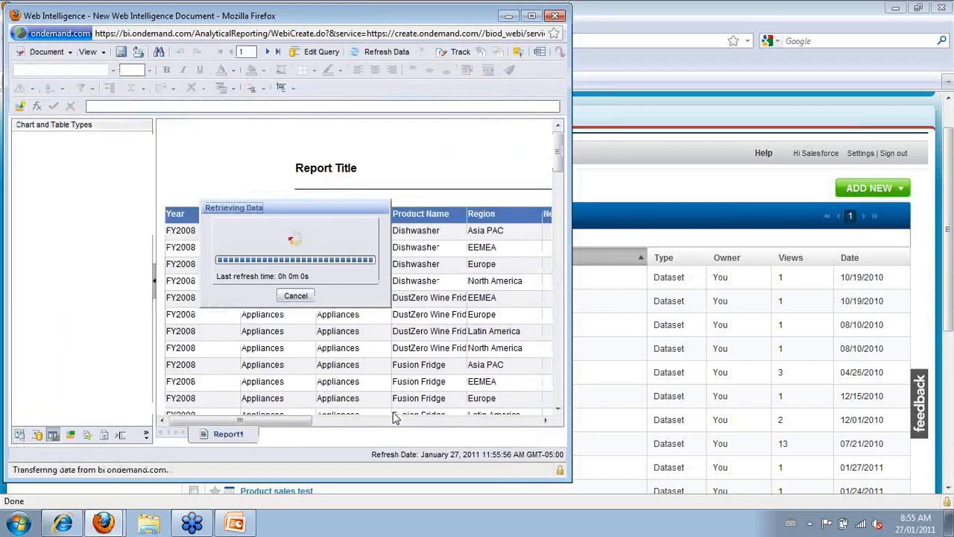
click(531, 17)
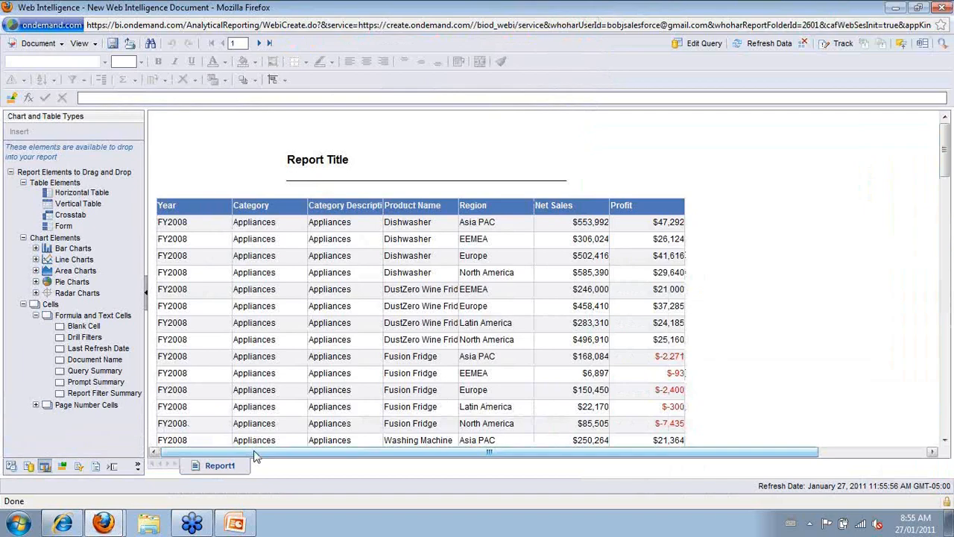
- Show the report's available objects and sort the table by Net Sales in ascending order
click(64, 468)
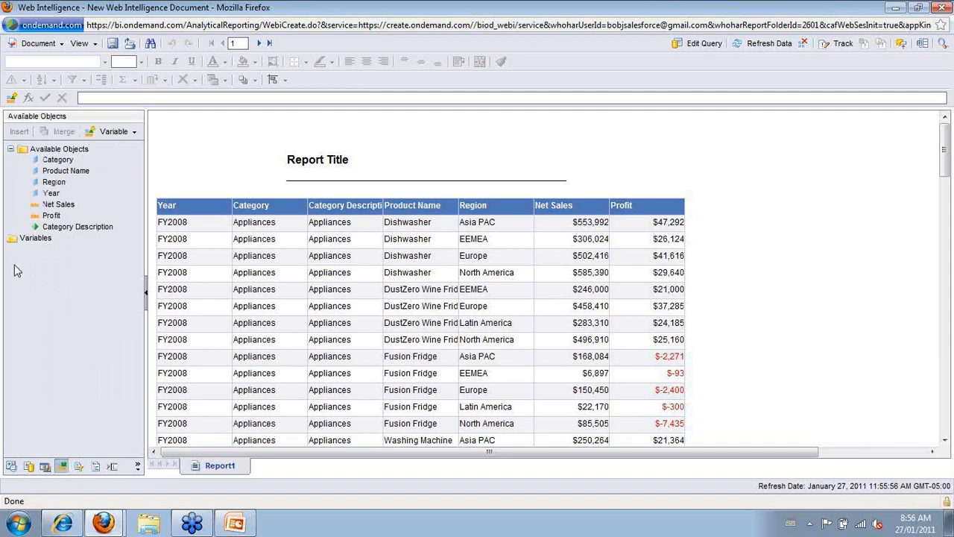
click(219, 272)
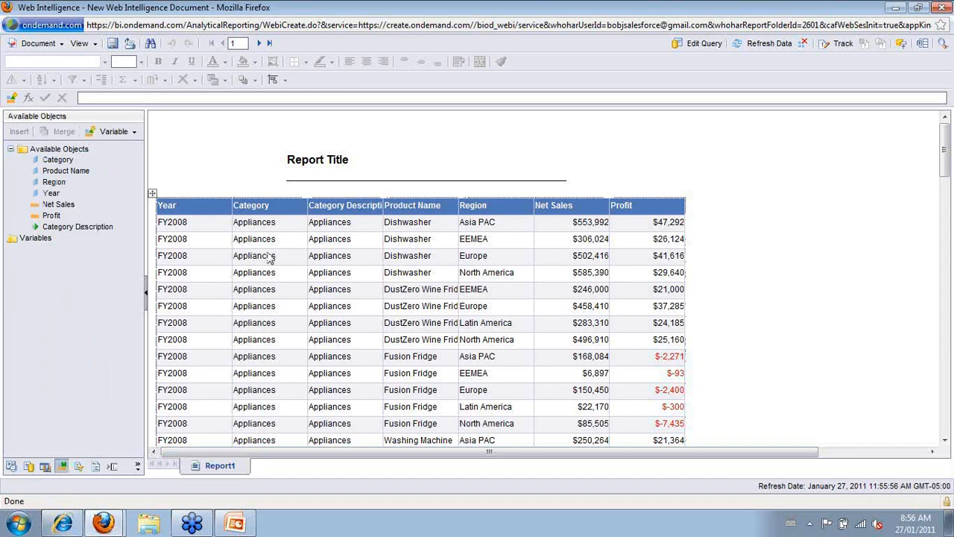
click(596, 212)
right_click(596, 210)
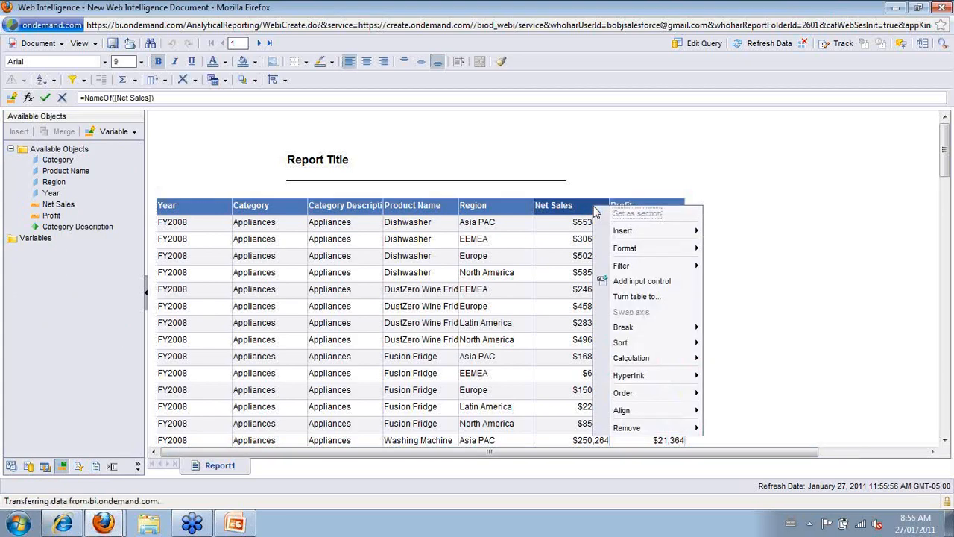
mouse_move(625, 342)
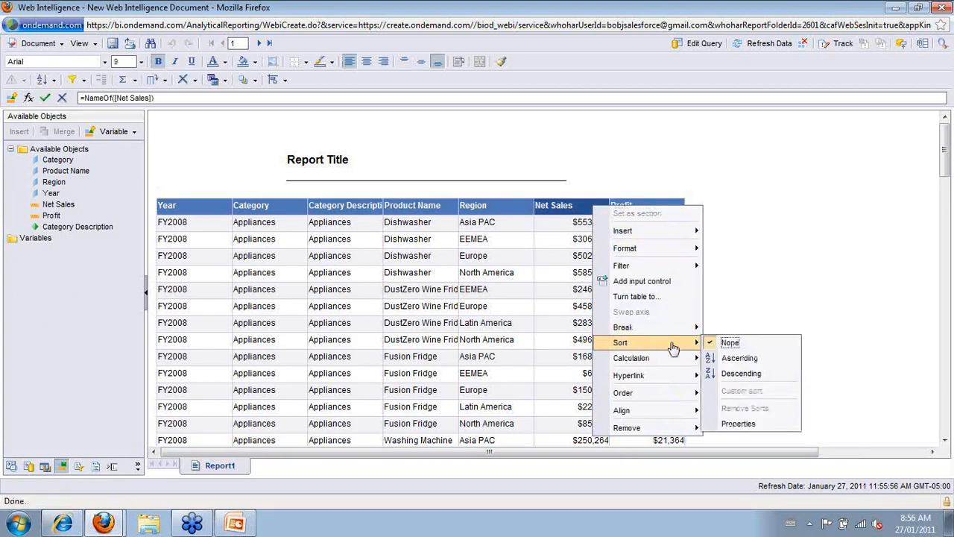
click(715, 357)
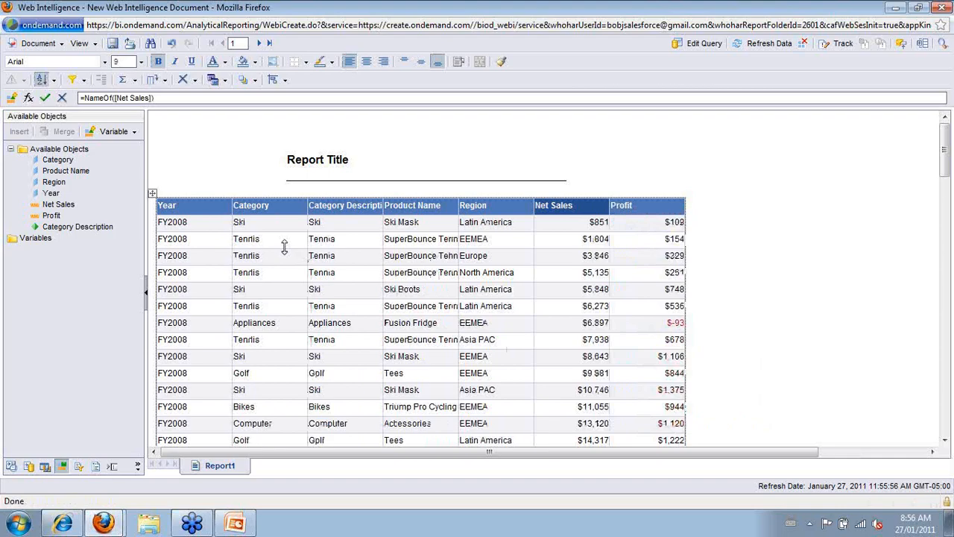
- Remove the Category Description column from the table and autofit the Product Name column's width to its contents
click(334, 213)
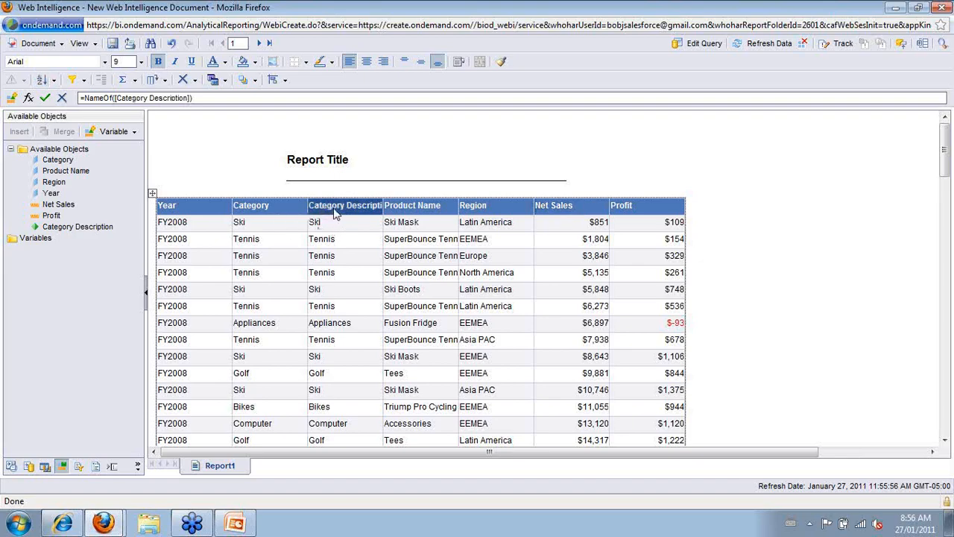
right_click(336, 214)
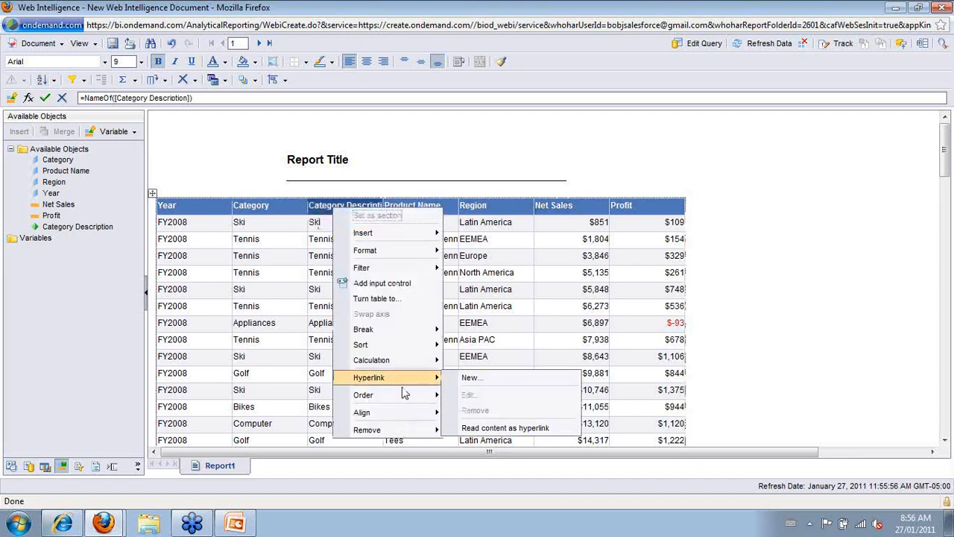
mouse_move(418, 436)
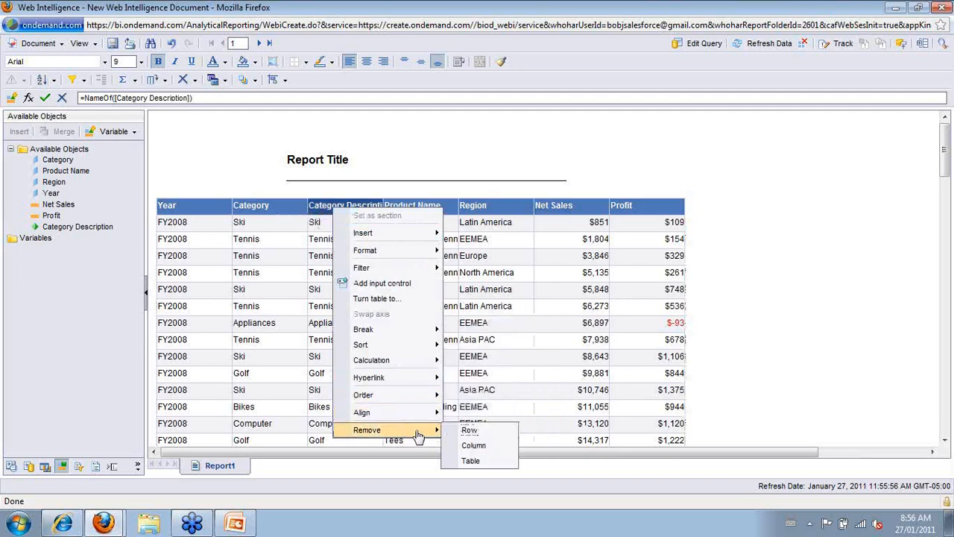
click(463, 445)
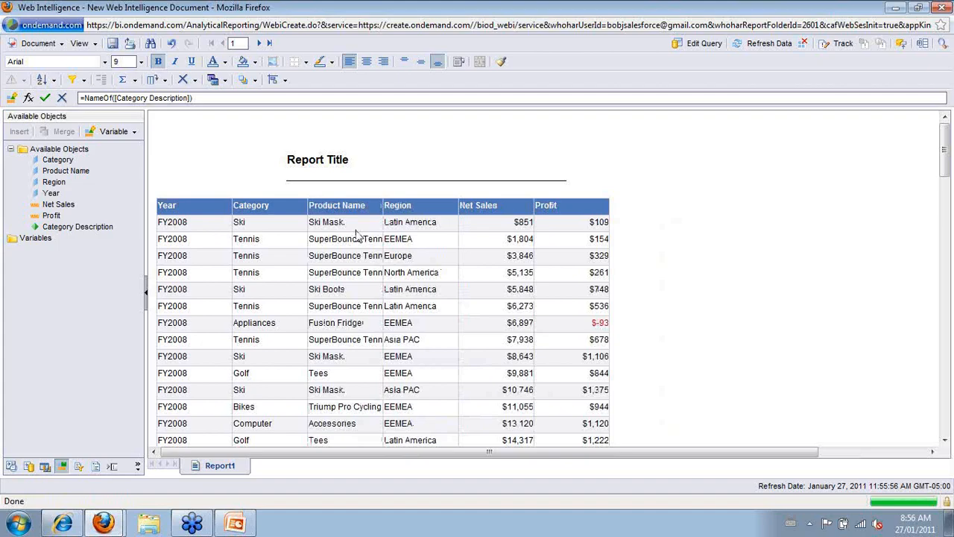
click(377, 210)
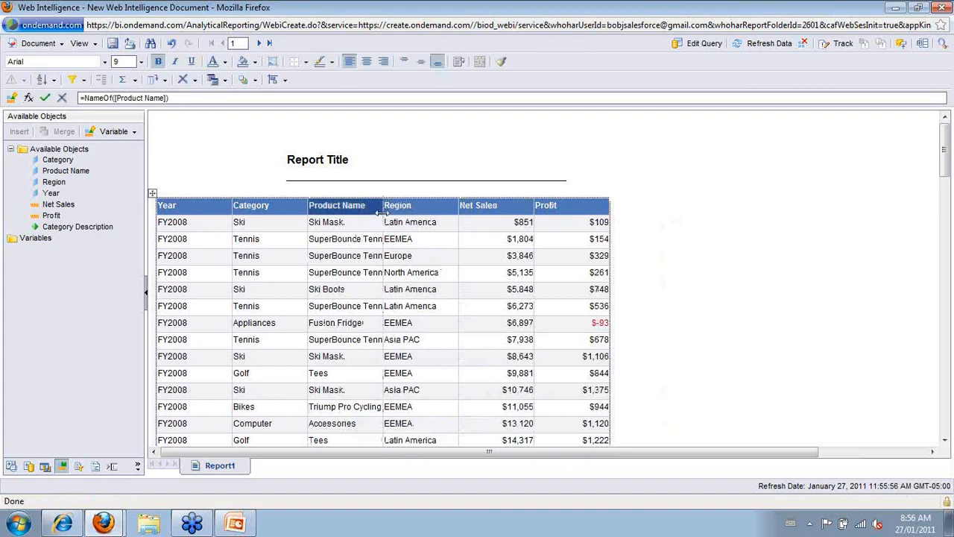
double_click(383, 214)
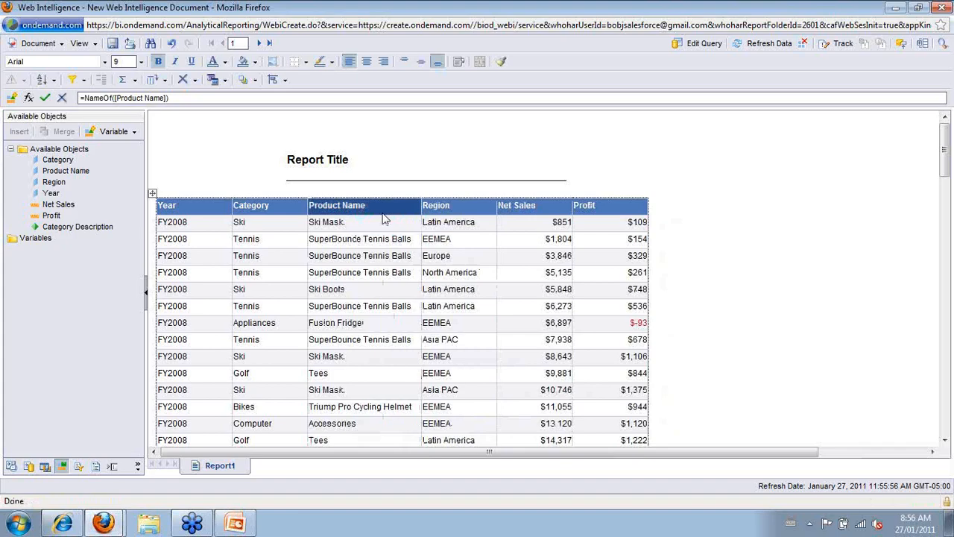
- Set the Region column as a section so the report is divided by region
right_click(462, 214)
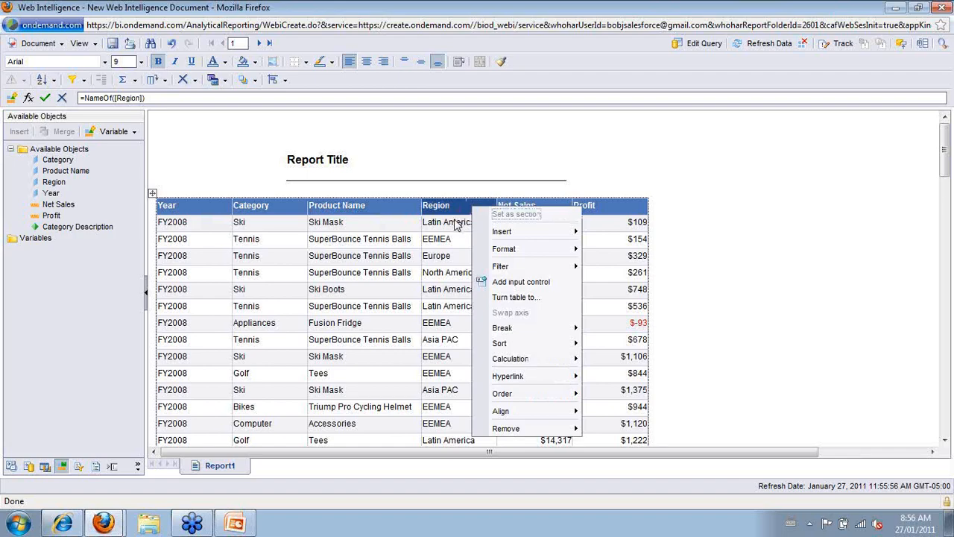
click(454, 222)
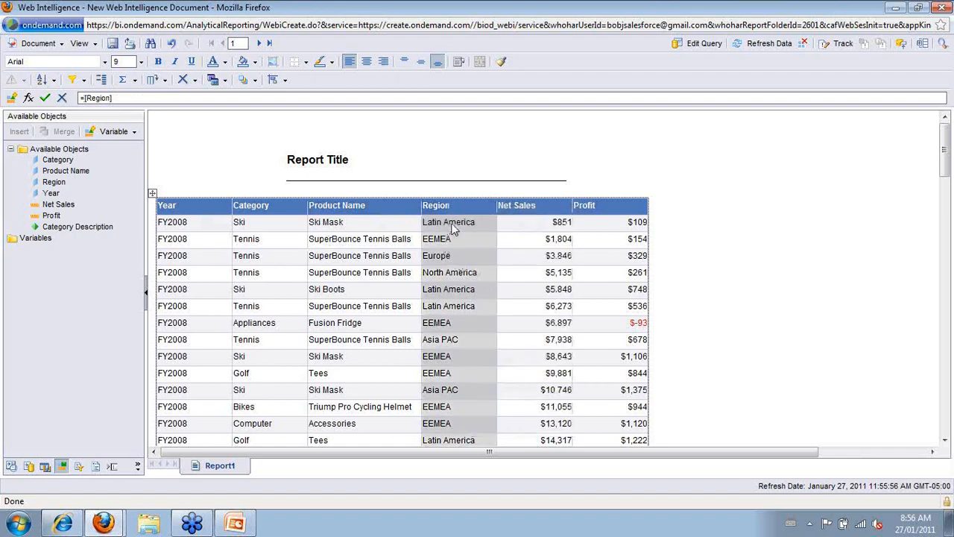
right_click(466, 220)
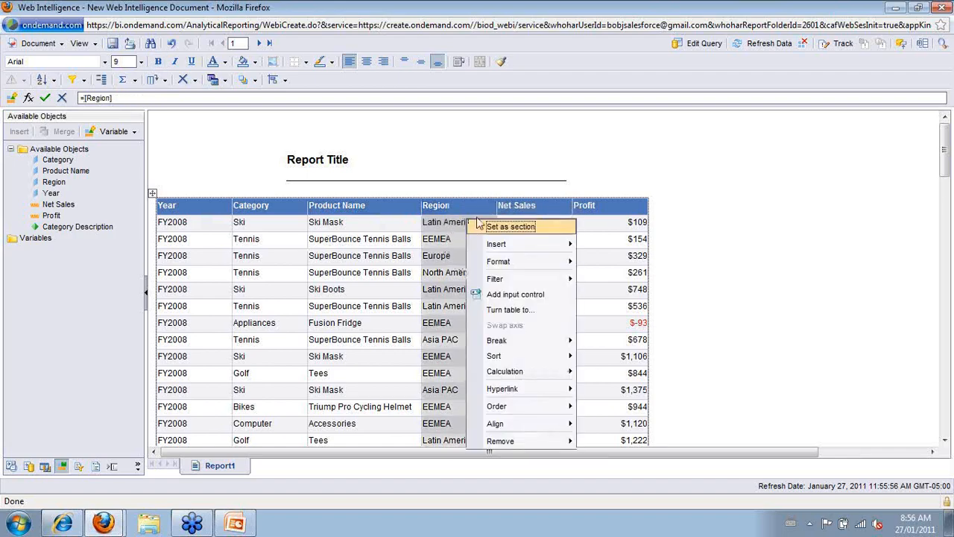
click(526, 228)
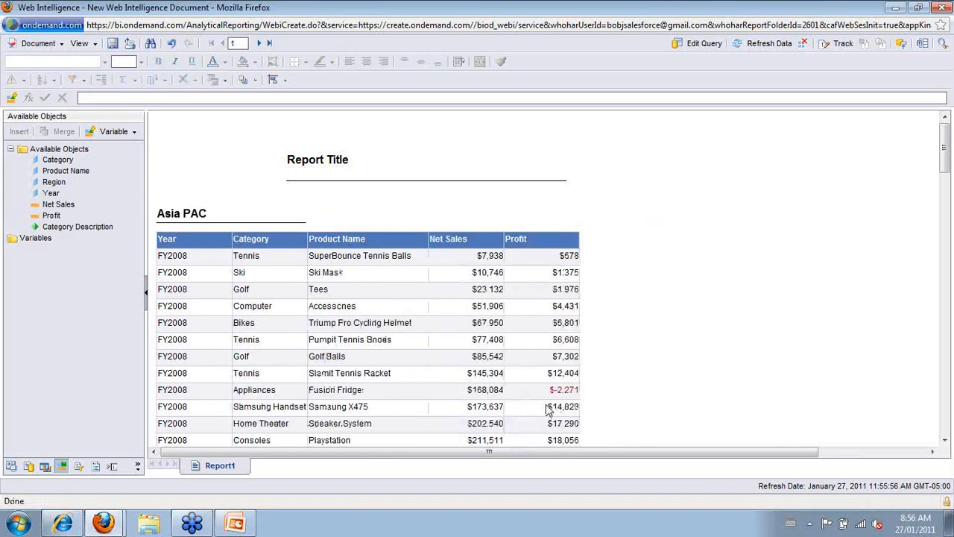
- Add a filter on the Year column of the table, In List with the value FY2008
click(209, 248)
right_click(208, 248)
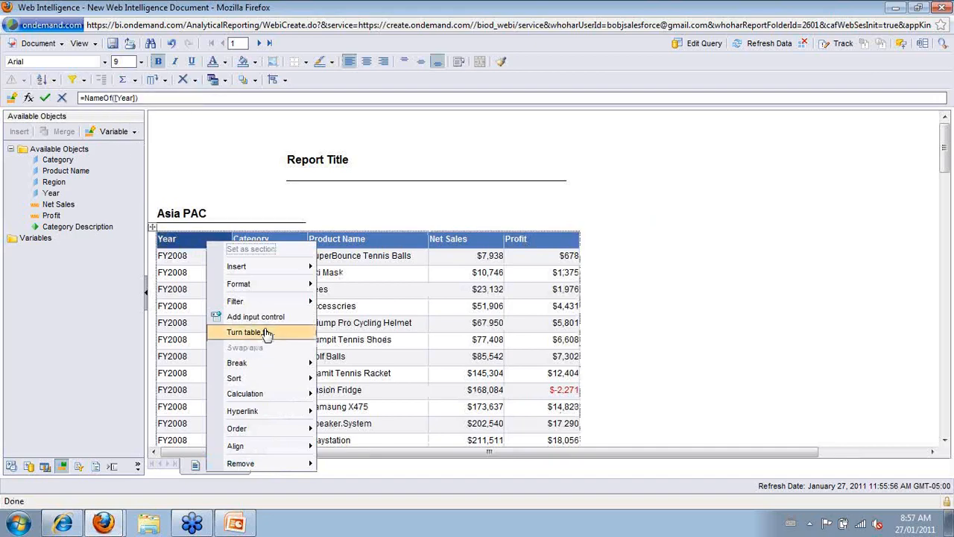
mouse_move(293, 306)
click(350, 301)
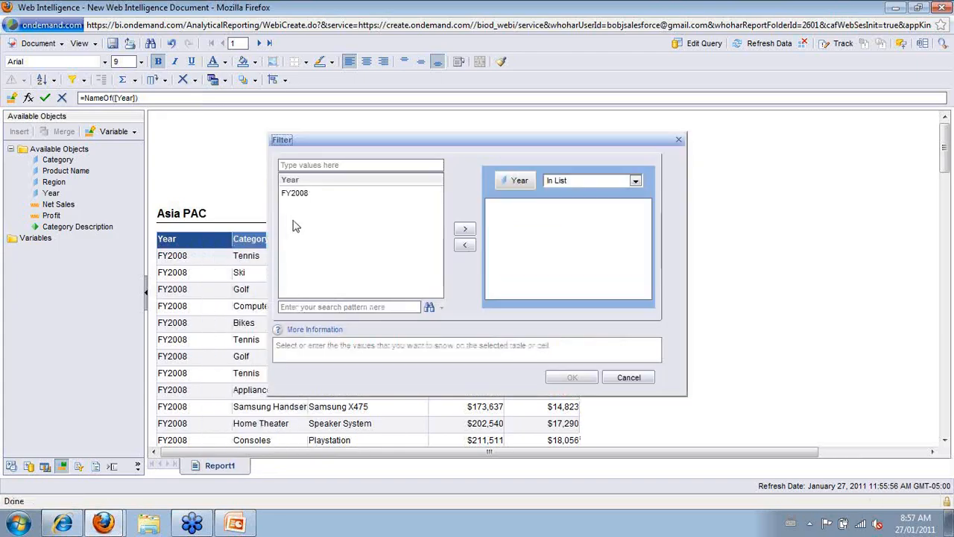
click(302, 195)
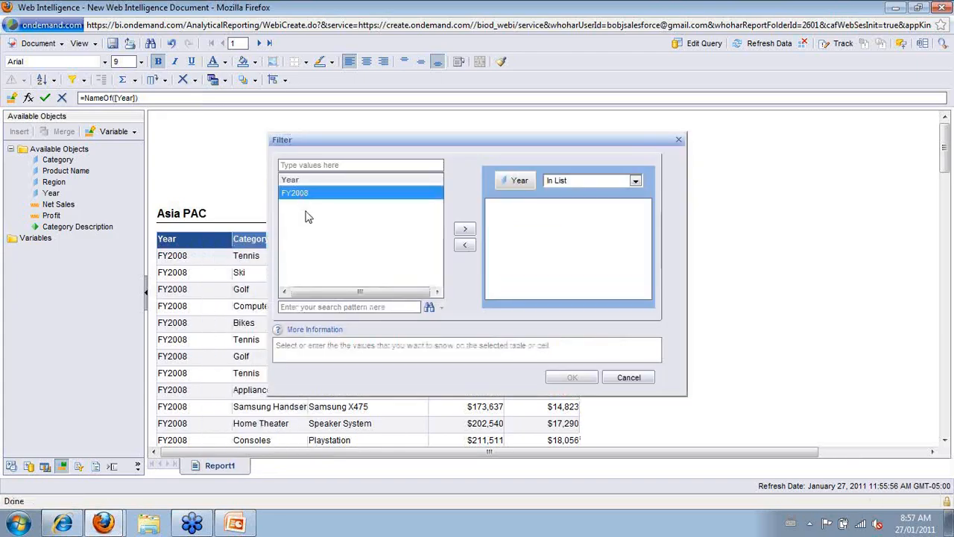
click(464, 229)
click(572, 379)
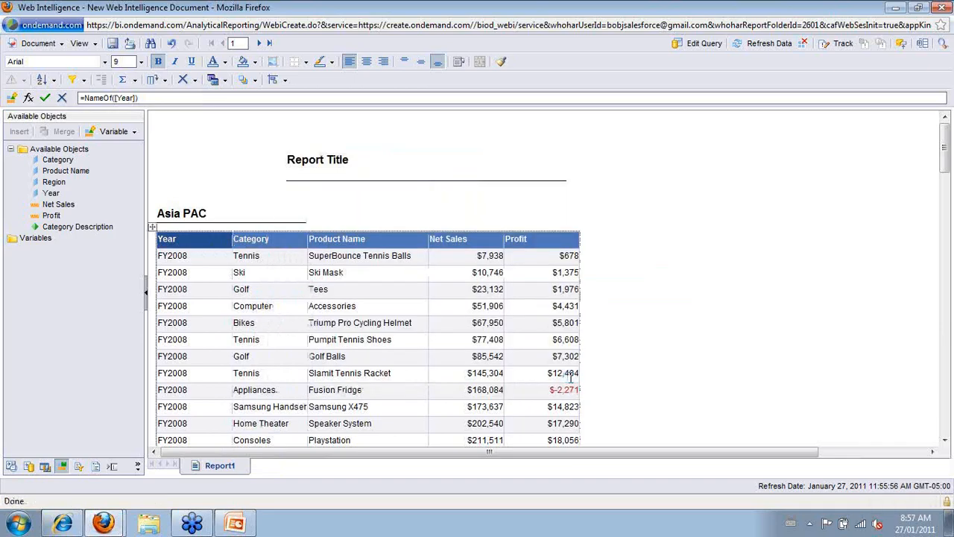
- Look through the report's region sections down to the end of the first page
click(753, 359)
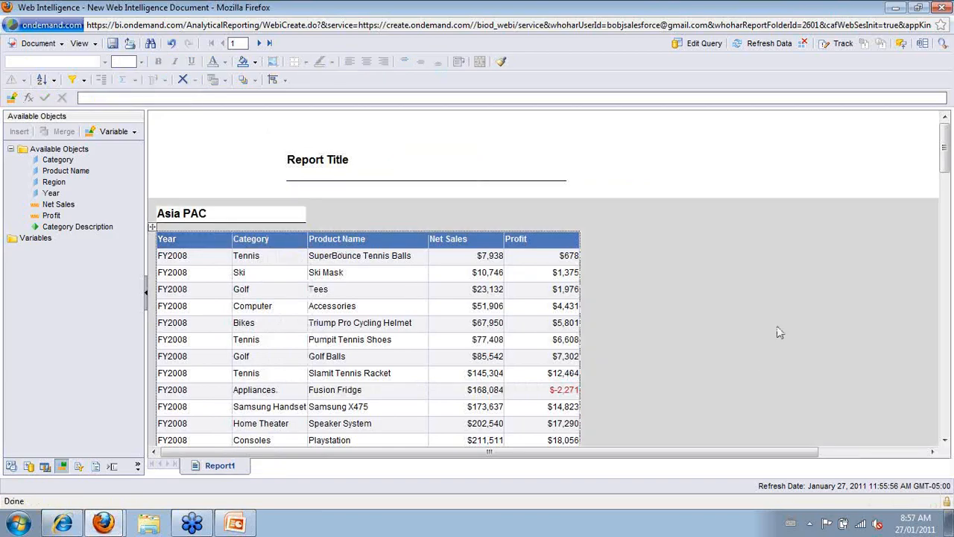
click(944, 441)
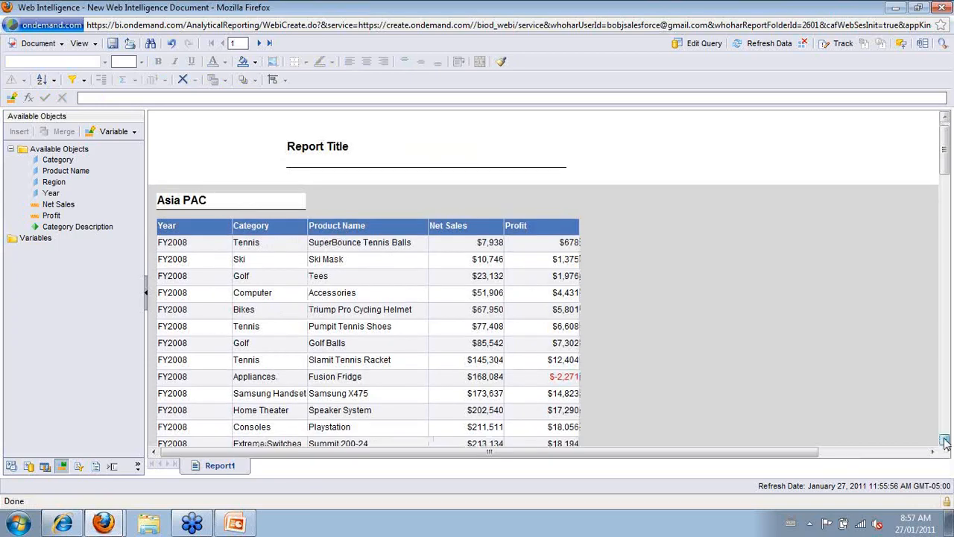
click(944, 441)
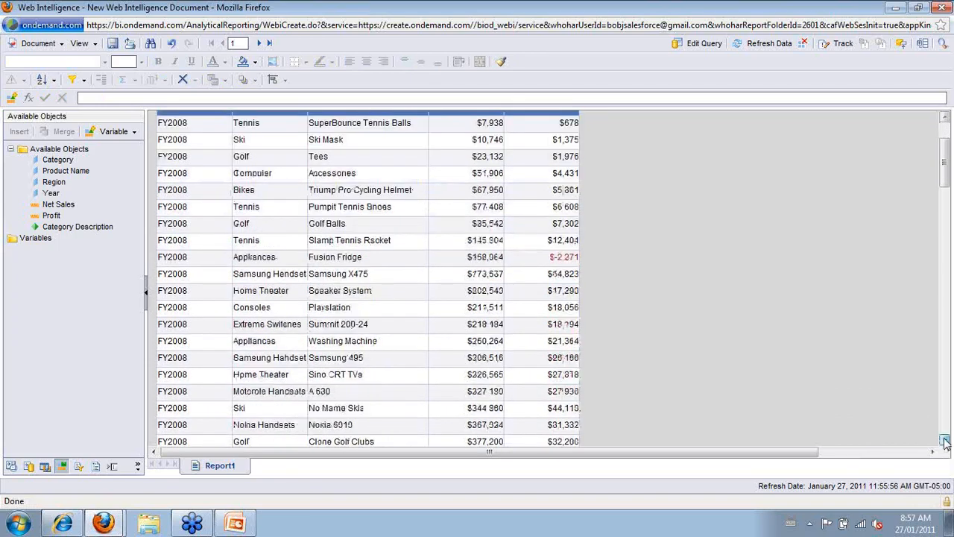
click(945, 441)
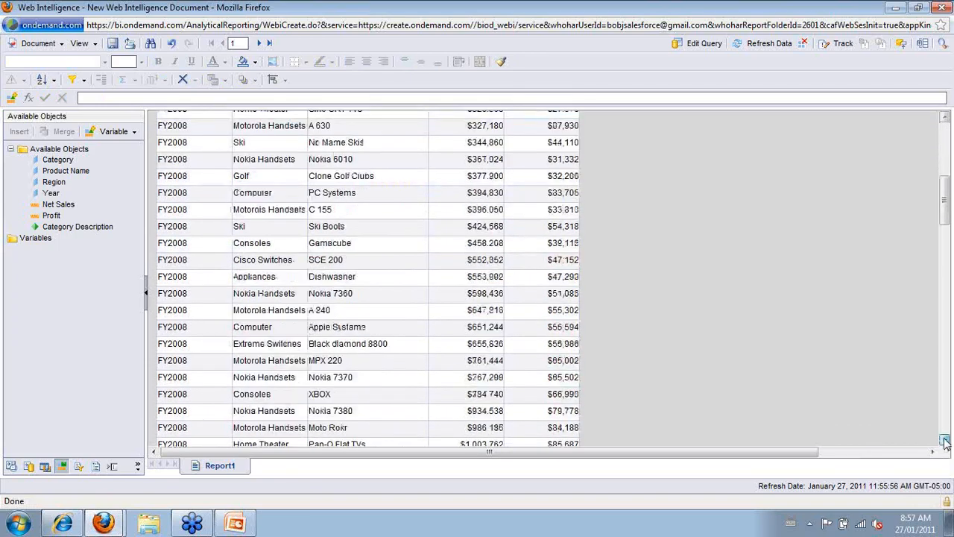
click(944, 441)
click(945, 441)
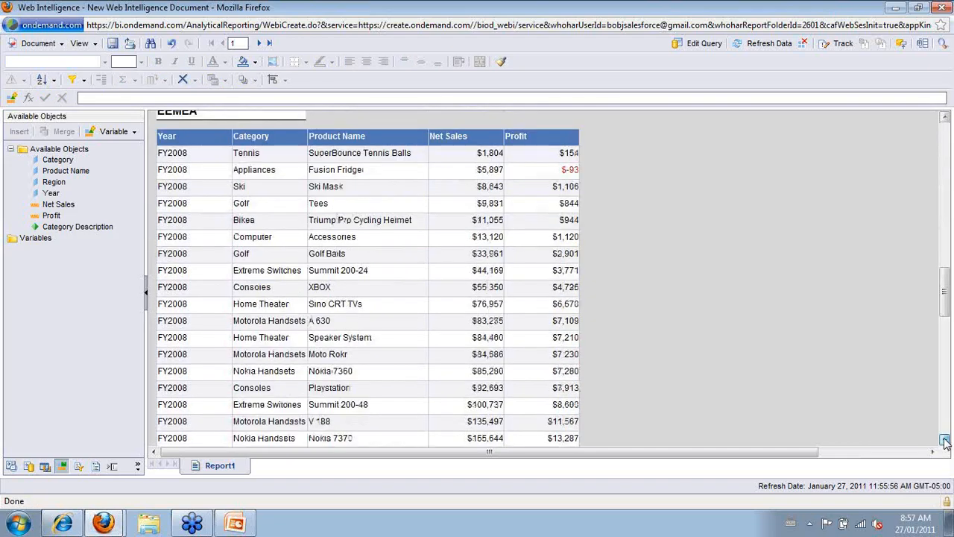
click(944, 441)
click(945, 441)
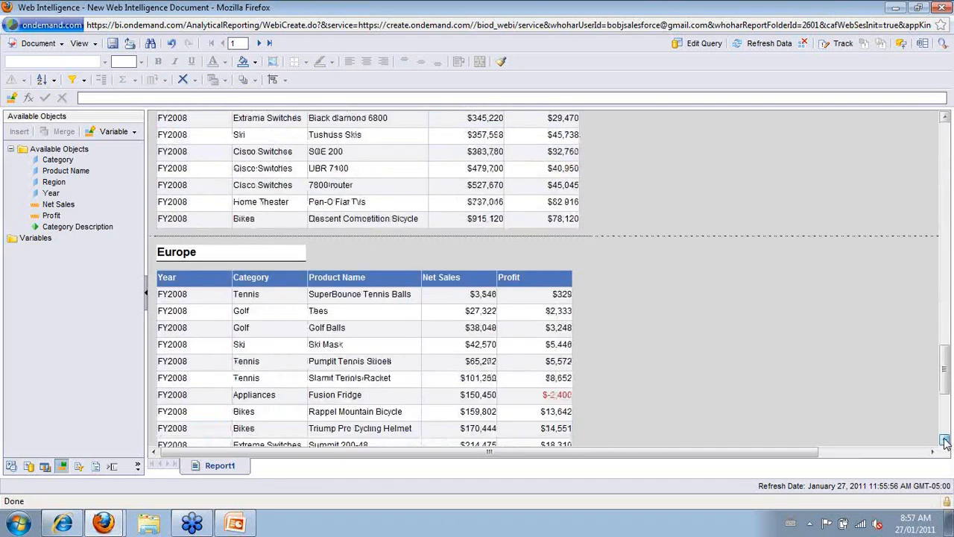
click(944, 441)
click(944, 441)
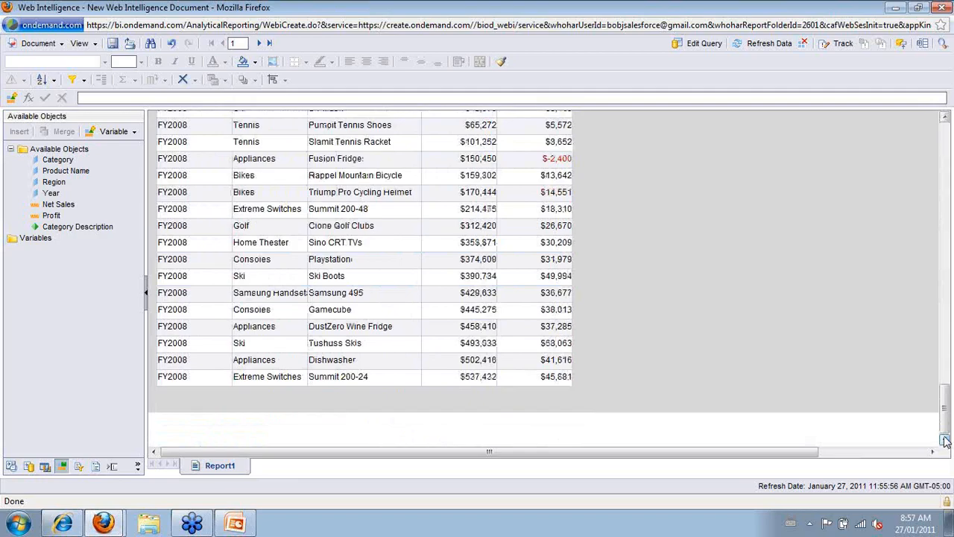
- Insert a break on the table's Product Name column so each product gets its own block
drag(944, 427, 891, 201)
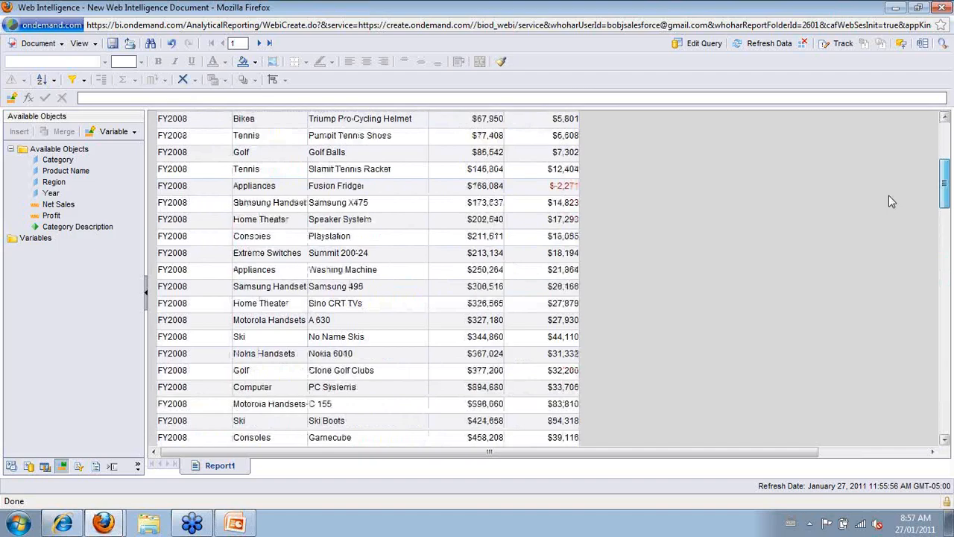
drag(888, 196, 880, 155)
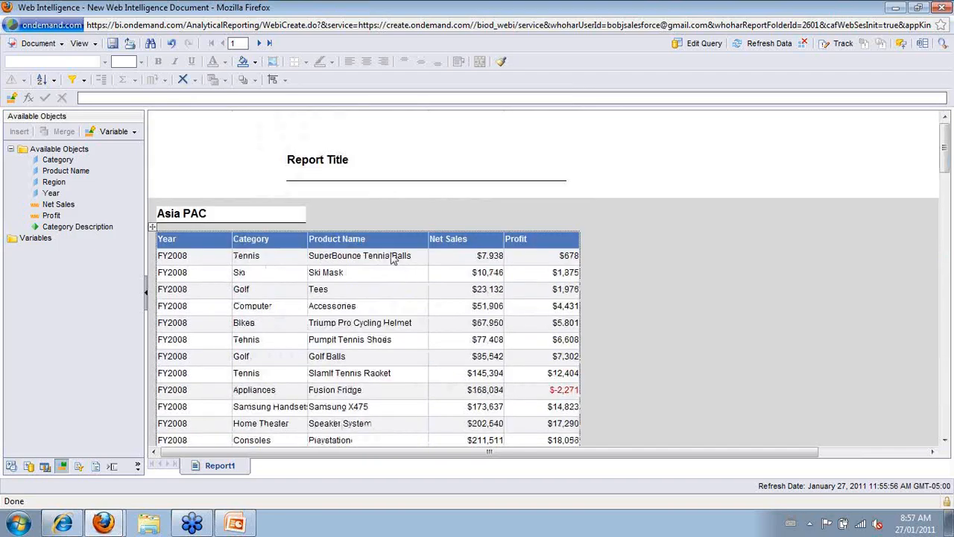
right_click(393, 258)
mouse_move(447, 371)
click(515, 374)
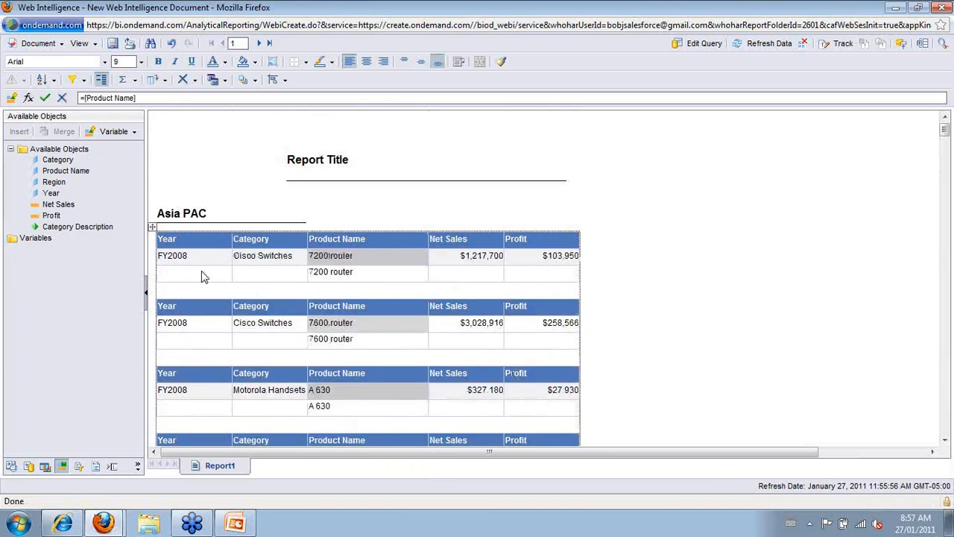
- Remove the Category column from the table
right_click(252, 249)
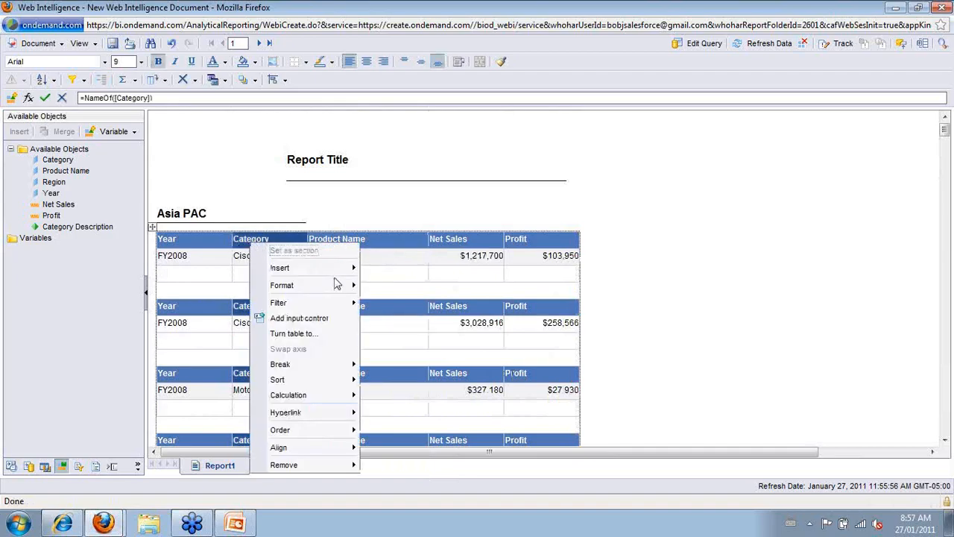
mouse_move(340, 285)
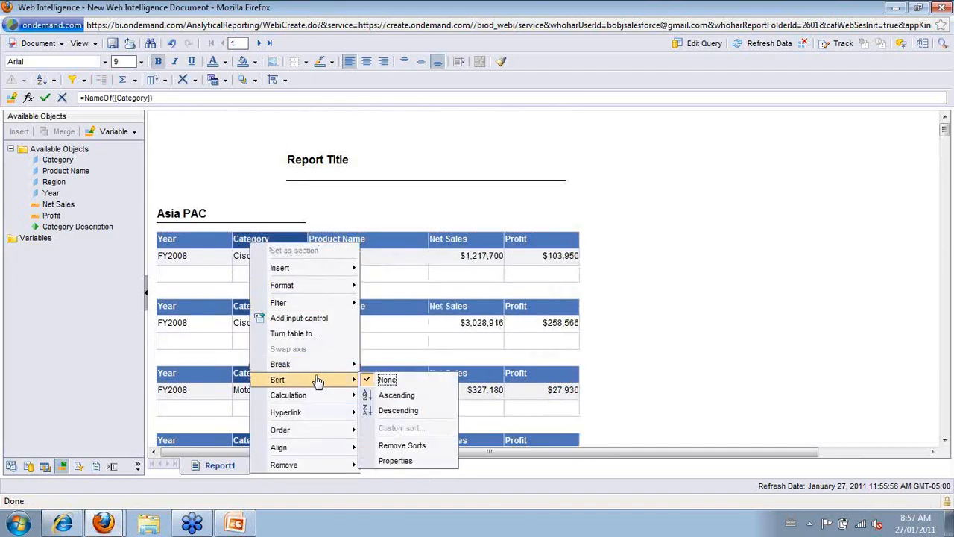
mouse_move(335, 455)
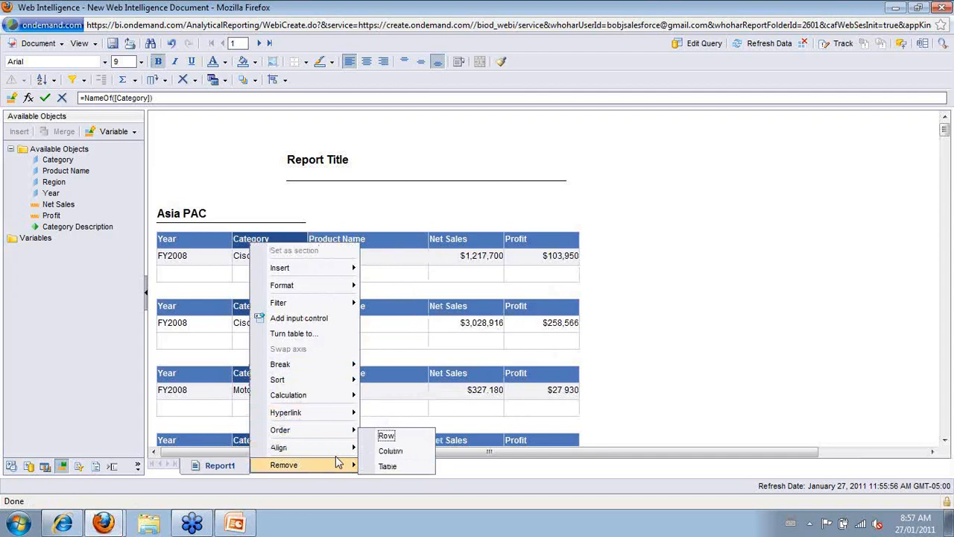
click(379, 447)
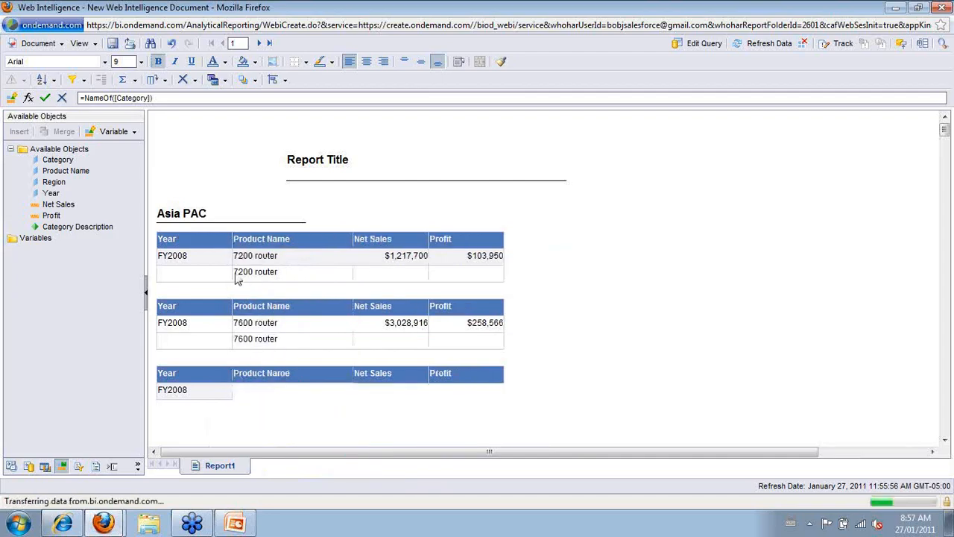
- Place a copy of the whole table beside the original within the Region section
right_click(192, 246)
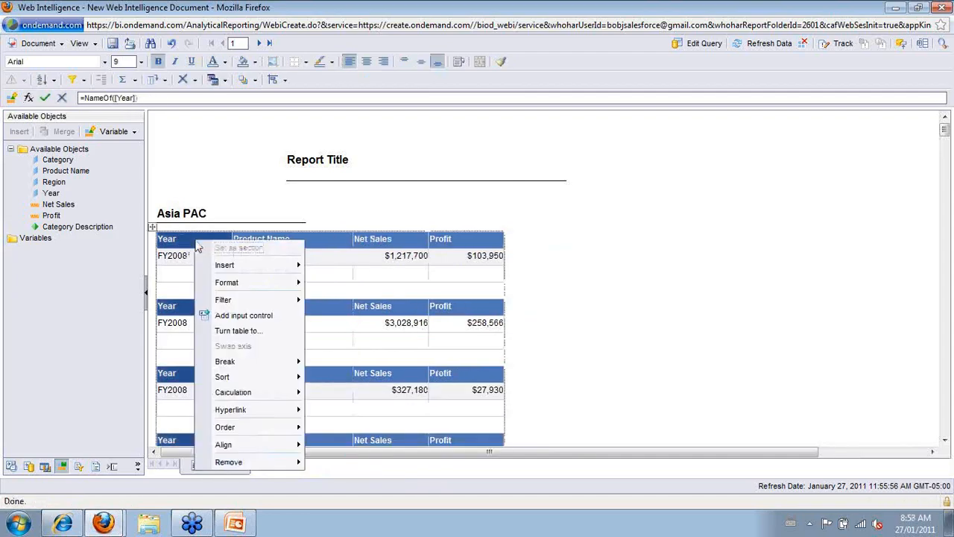
click(153, 227)
right_click(153, 230)
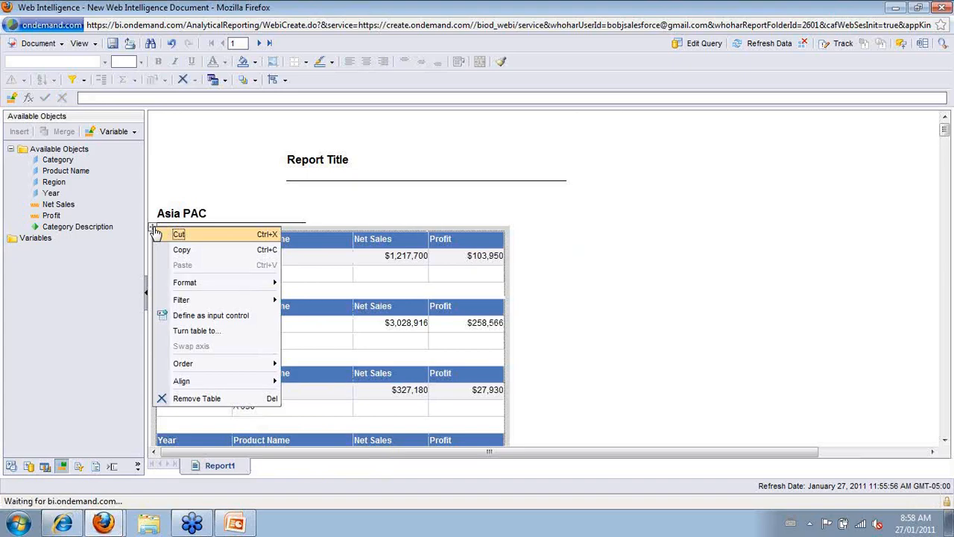
click(155, 233)
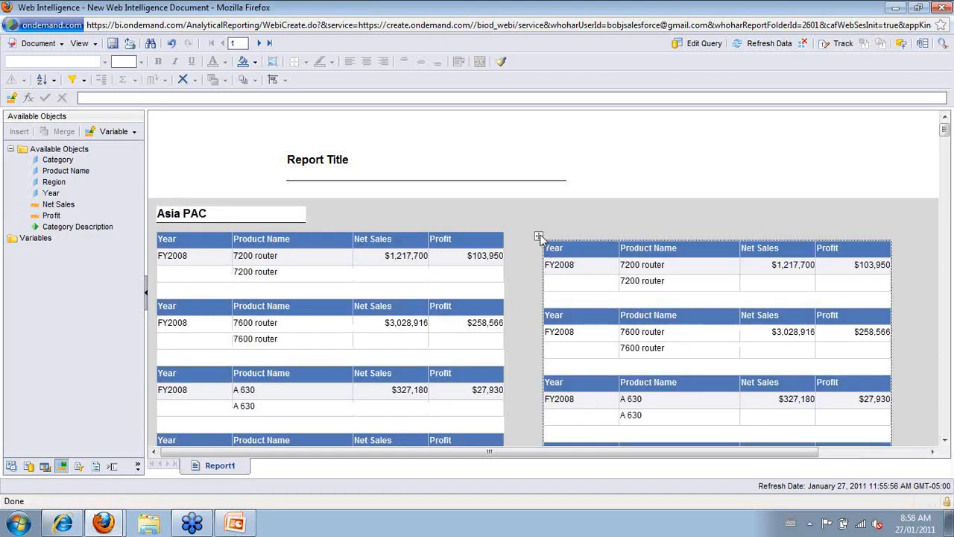
- Turn the copied table into a Vertical Grouped bar chart
click(538, 237)
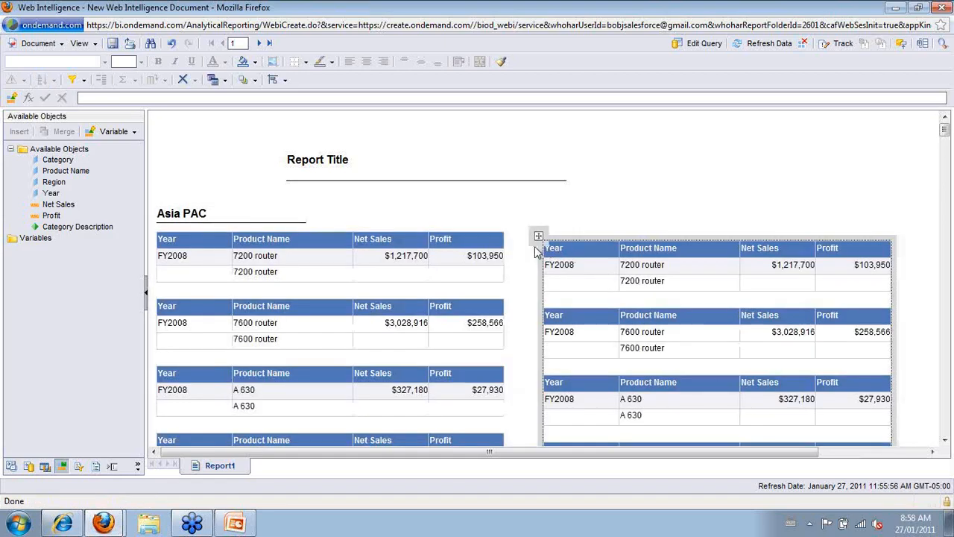
click(538, 237)
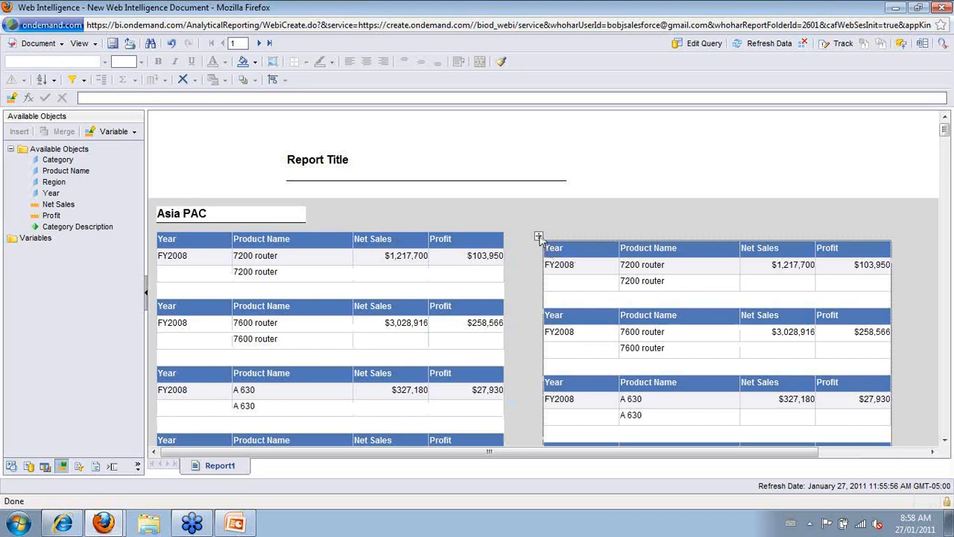
right_click(538, 237)
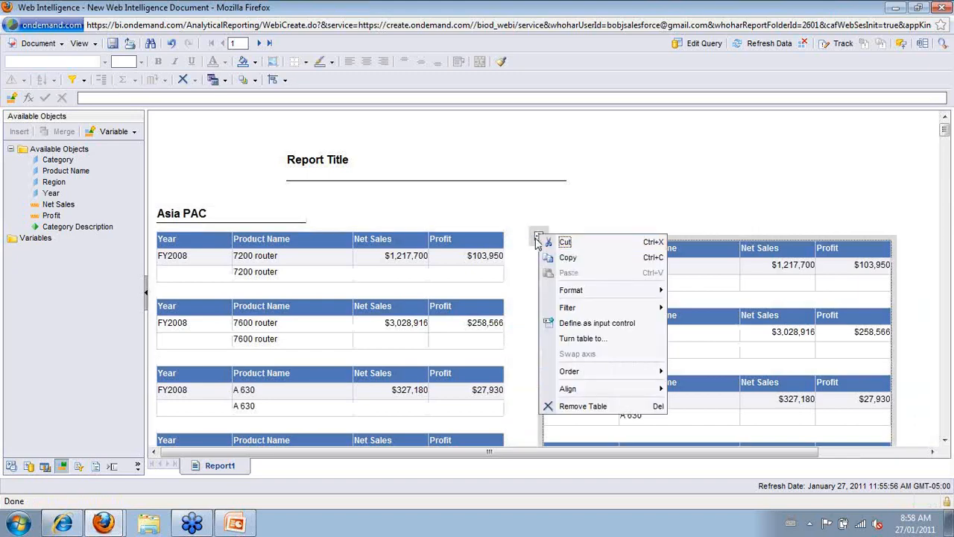
click(539, 239)
right_click(538, 240)
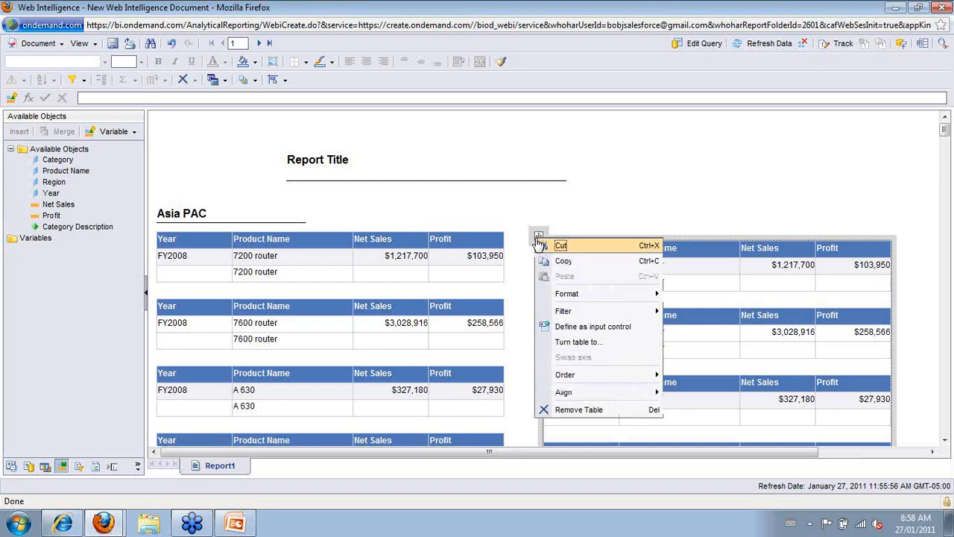
click(596, 343)
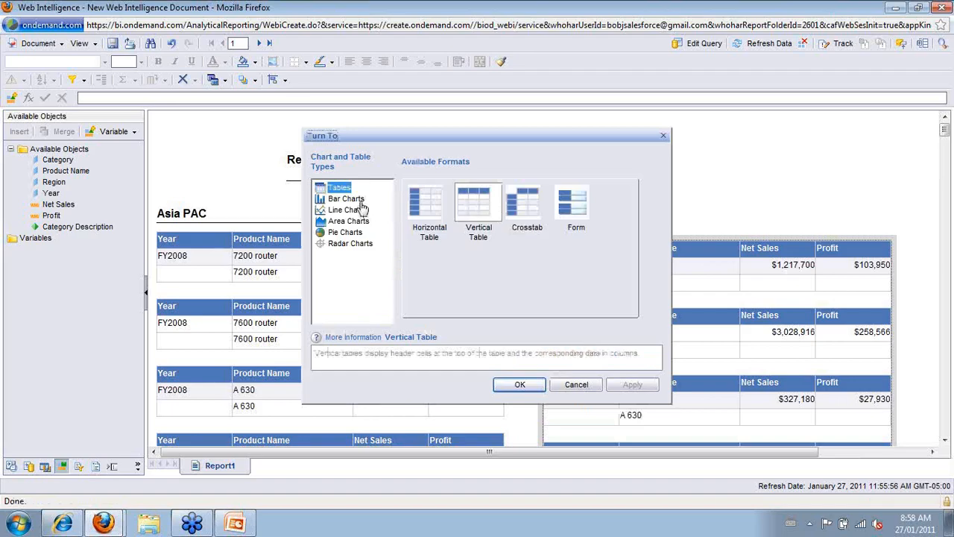
click(531, 208)
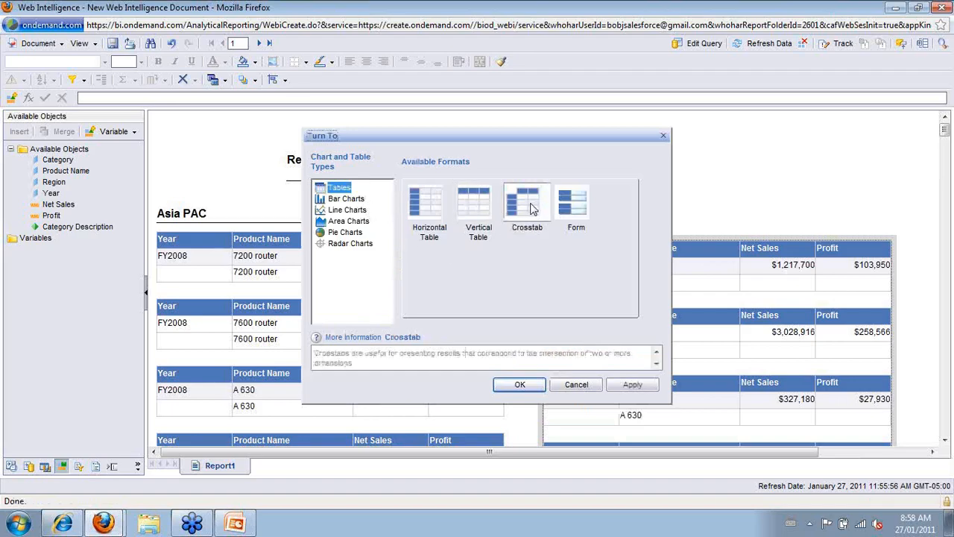
click(356, 200)
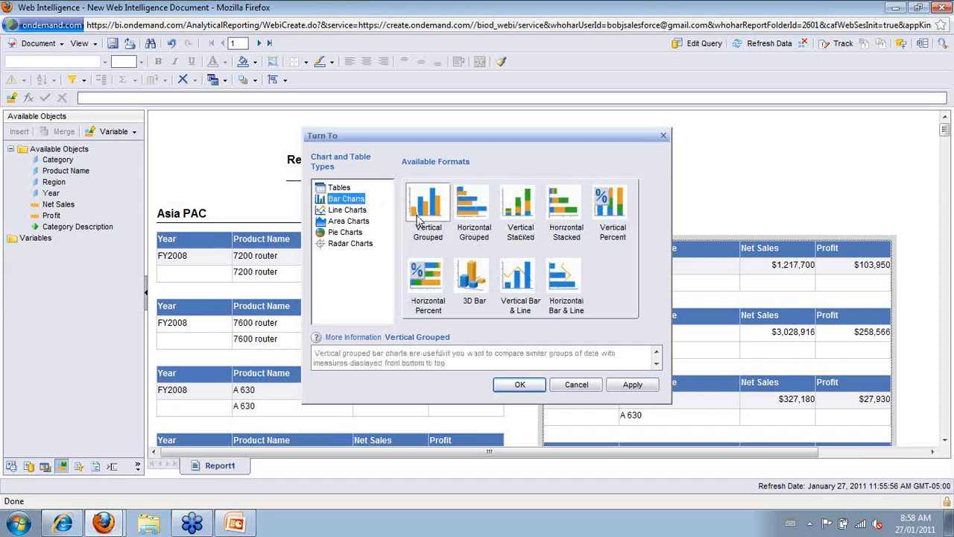
click(620, 384)
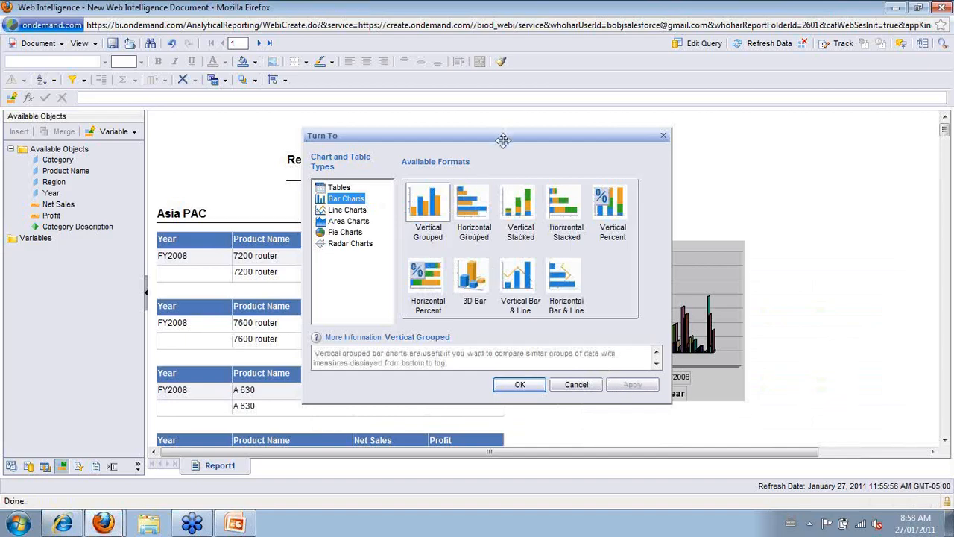
drag(494, 140, 375, 118)
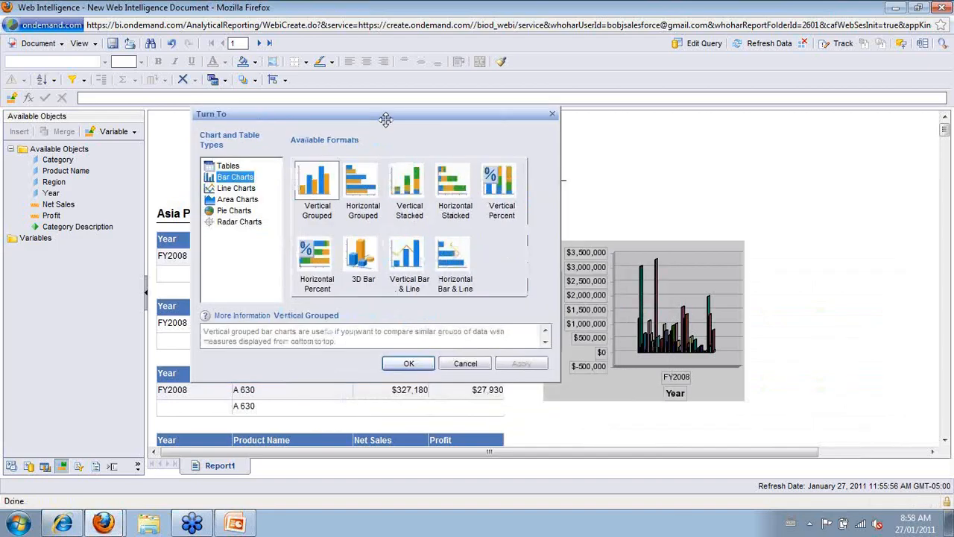
click(399, 364)
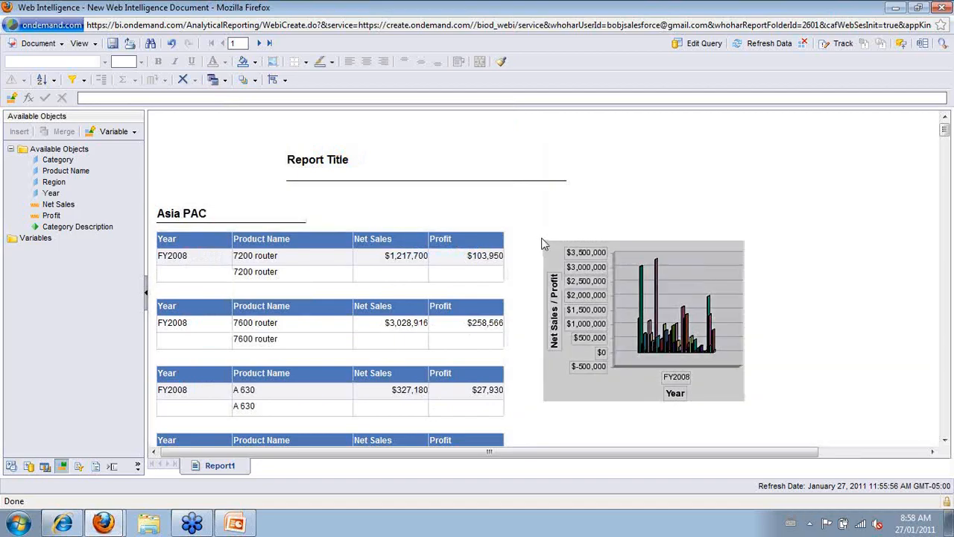
- Widen the bar chart beside the table to roughly one and a half times its width
click(594, 290)
drag(832, 320, 833, 319)
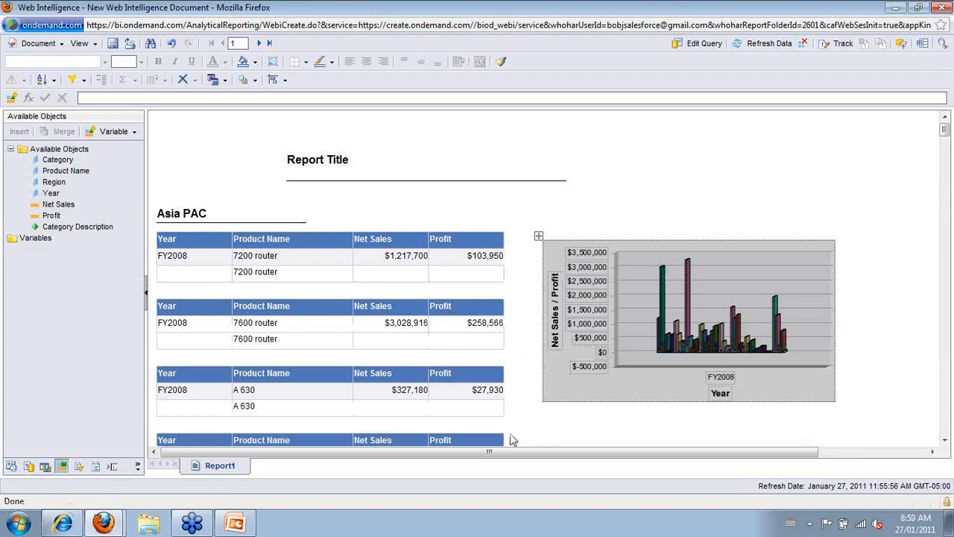
click(512, 440)
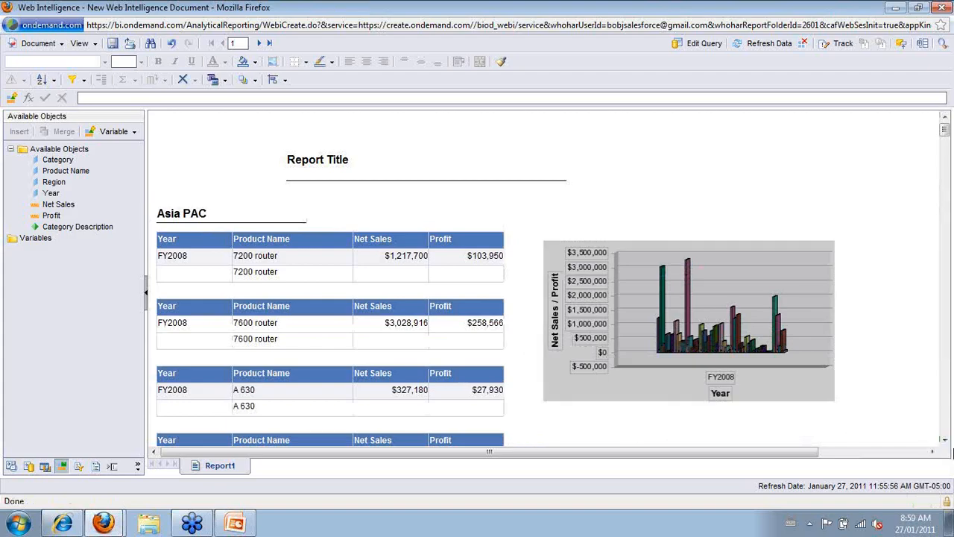
- Look through the product blocks of the Asia PAC section and return to the chart at the start of the report
click(944, 441)
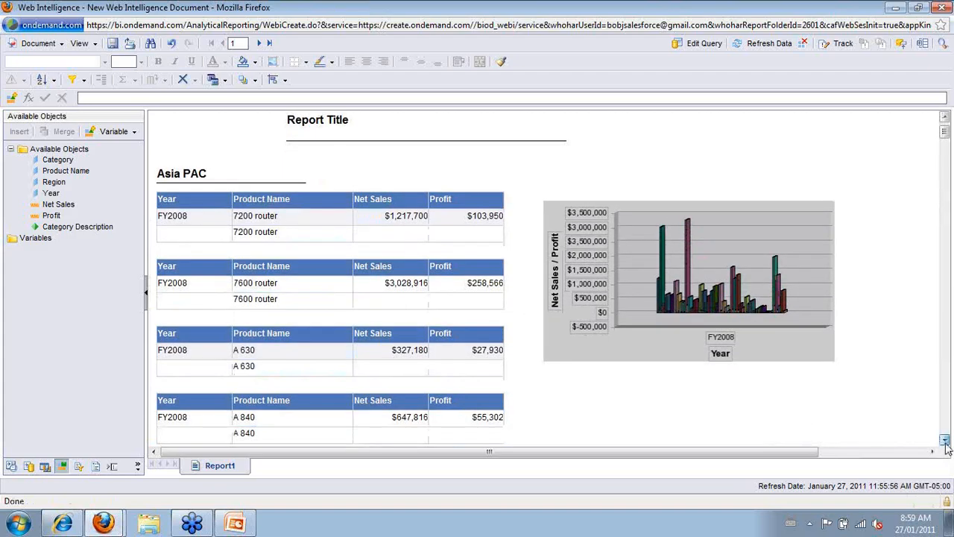
click(944, 441)
click(944, 441)
click(944, 442)
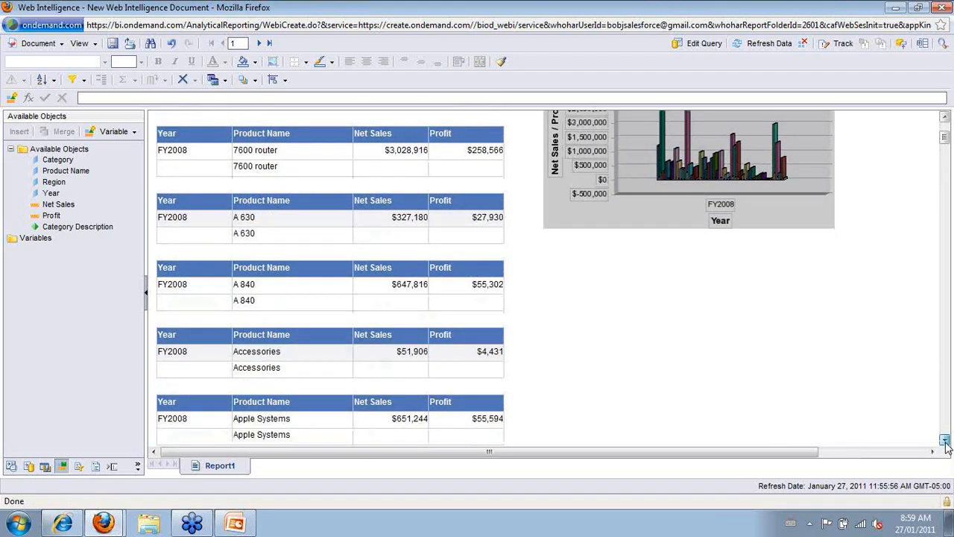
click(945, 441)
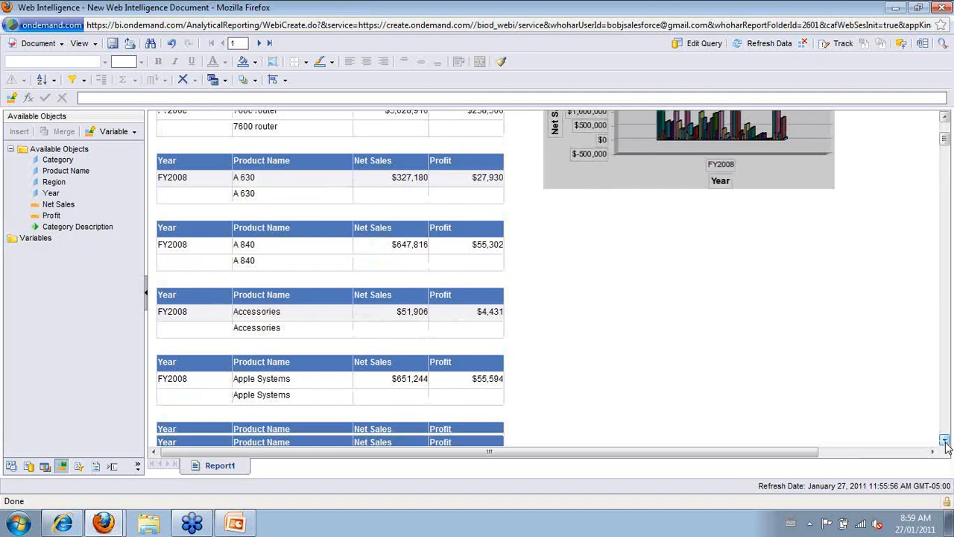
click(944, 441)
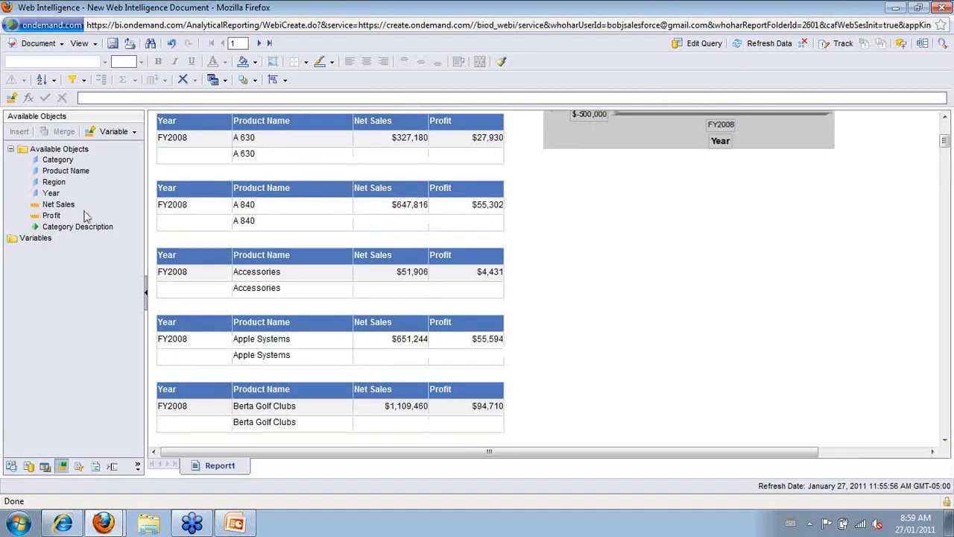
drag(91, 204, 355, 264)
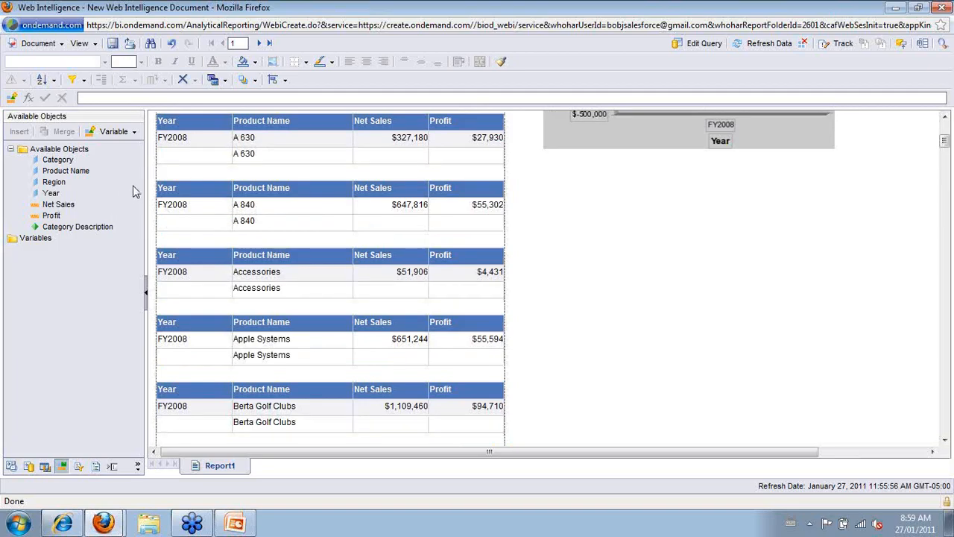
click(943, 356)
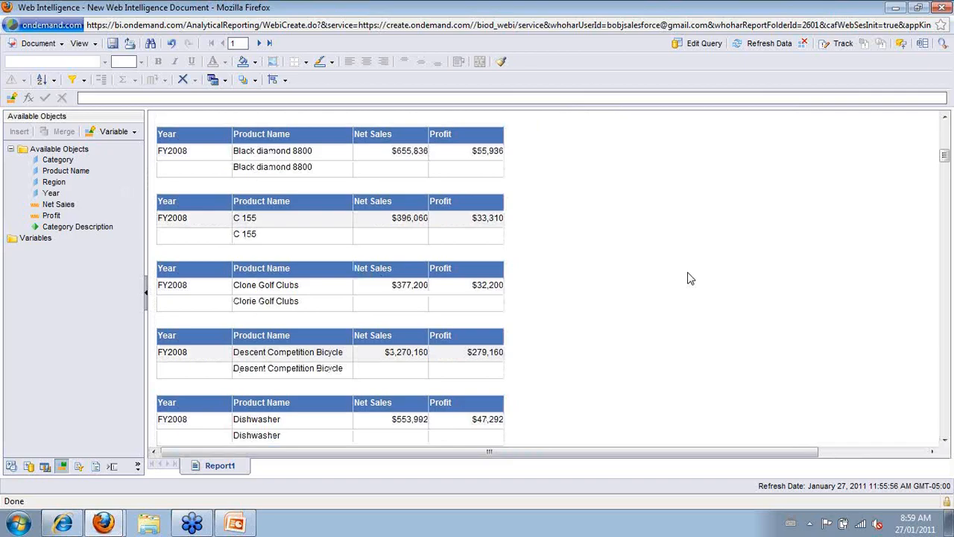
scroll(688, 275, up, 15)
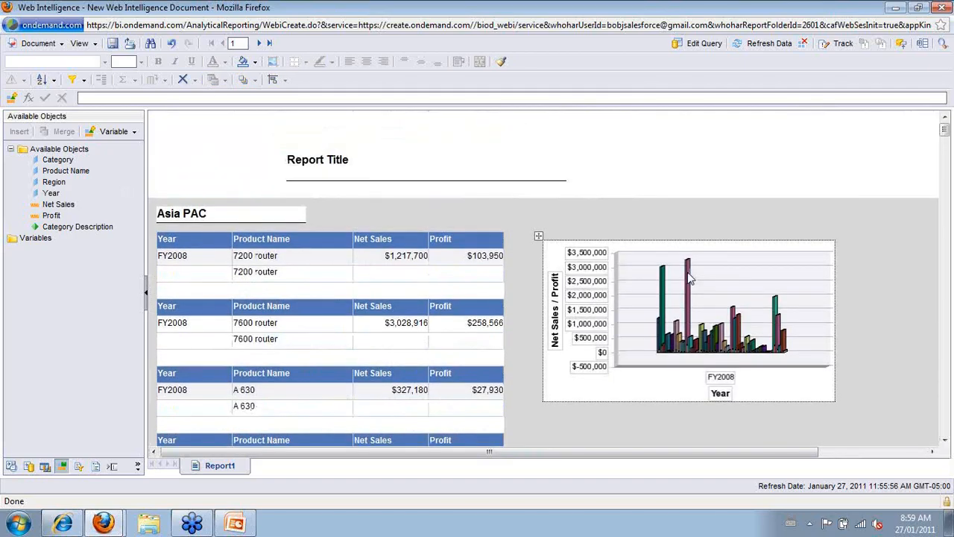
- Remove the Region section master cell together with its associated section from the report
click(179, 216)
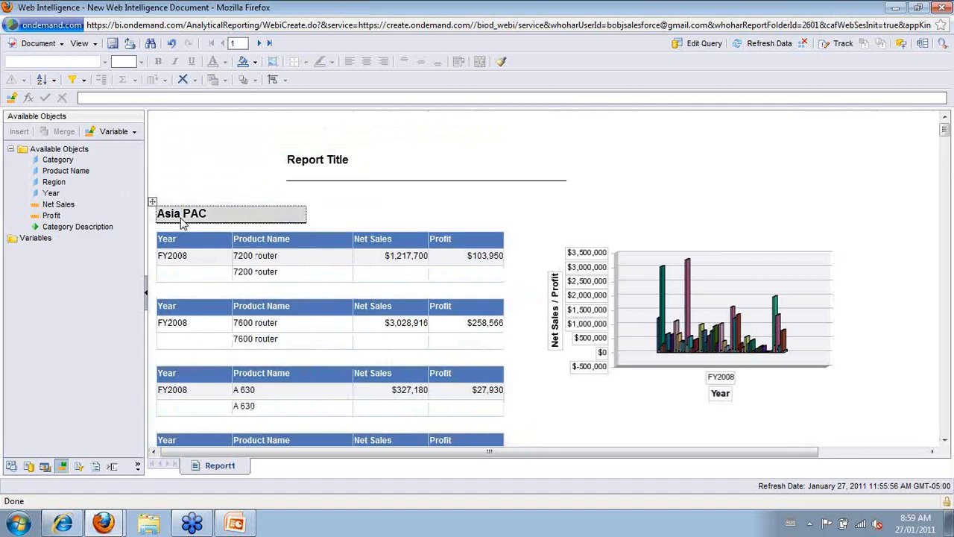
right_click(182, 221)
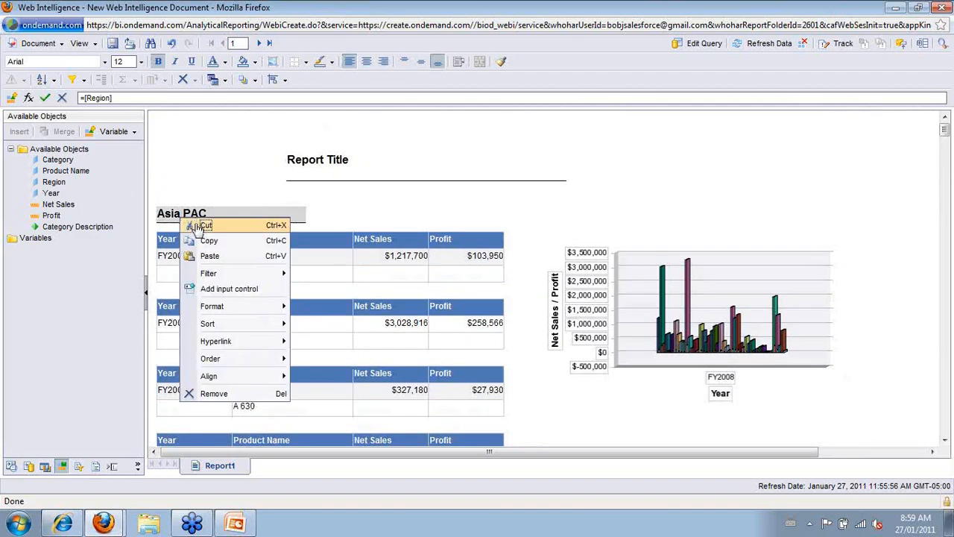
click(216, 395)
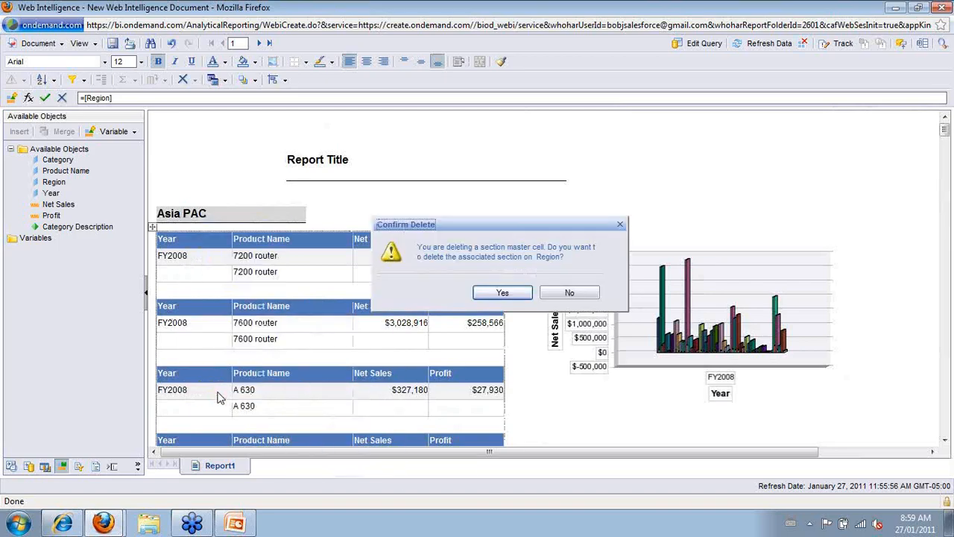
click(516, 295)
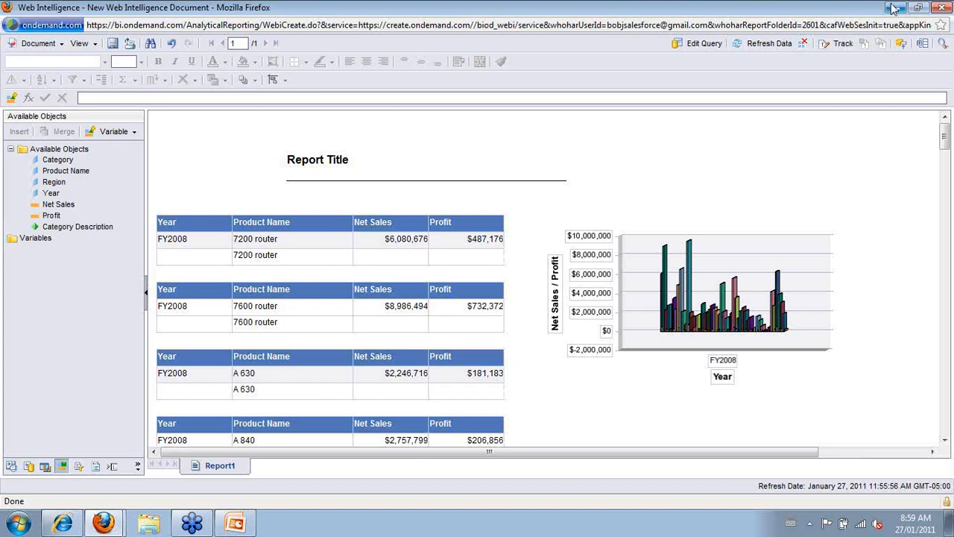
- Minimize the Web Intelligence window and open the Accounts home page in Salesforce
click(895, 8)
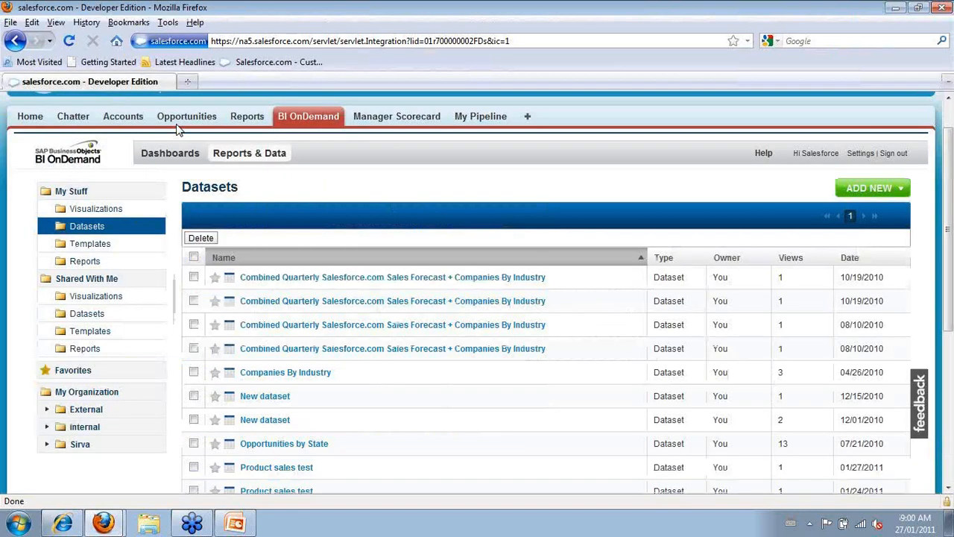
click(122, 119)
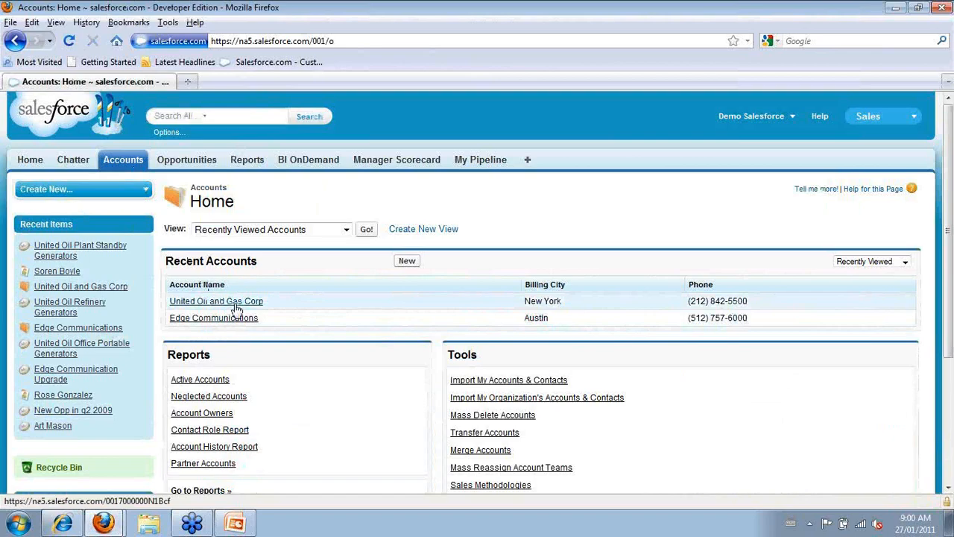
- Open the United Oil and Gas Corp account and go to the open opportunities listed in its Account 360 report
click(235, 303)
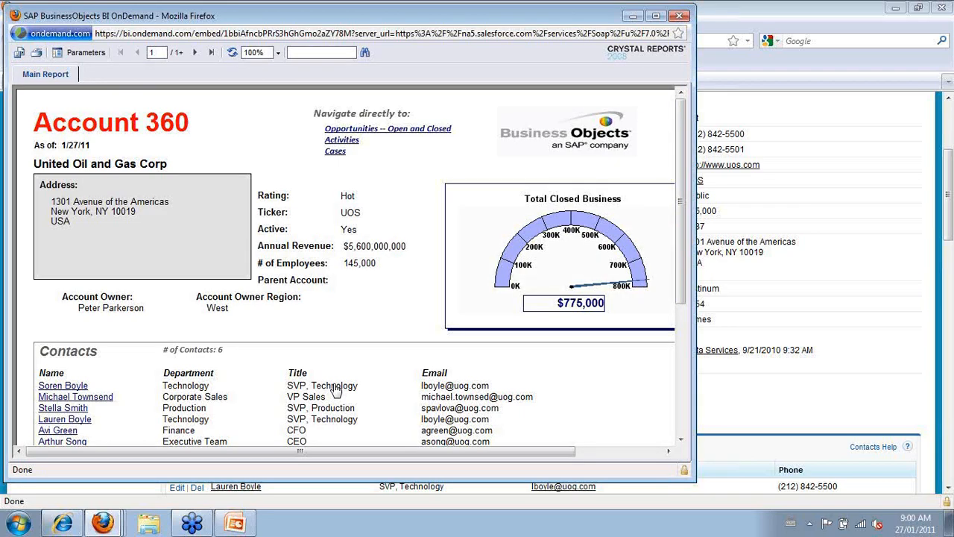
click(434, 134)
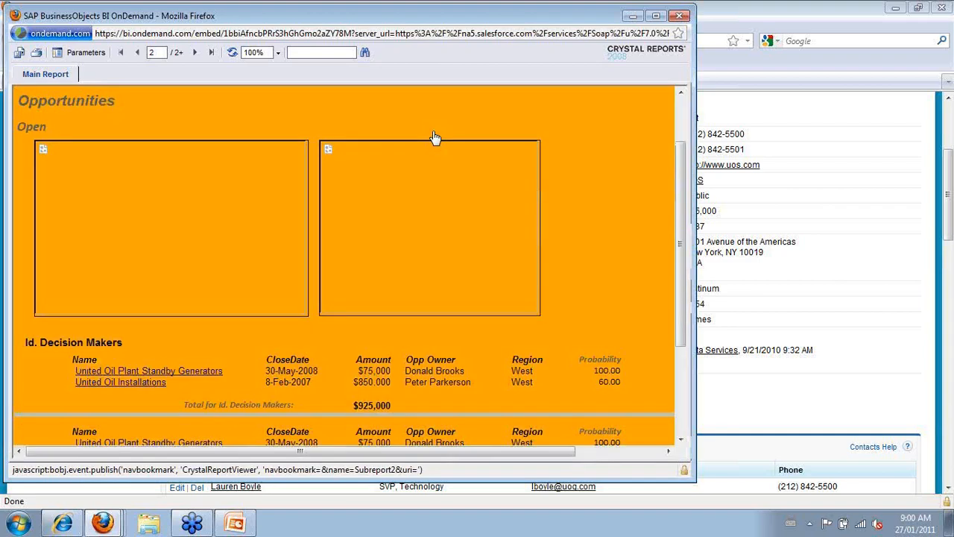
drag(679, 229, 675, 292)
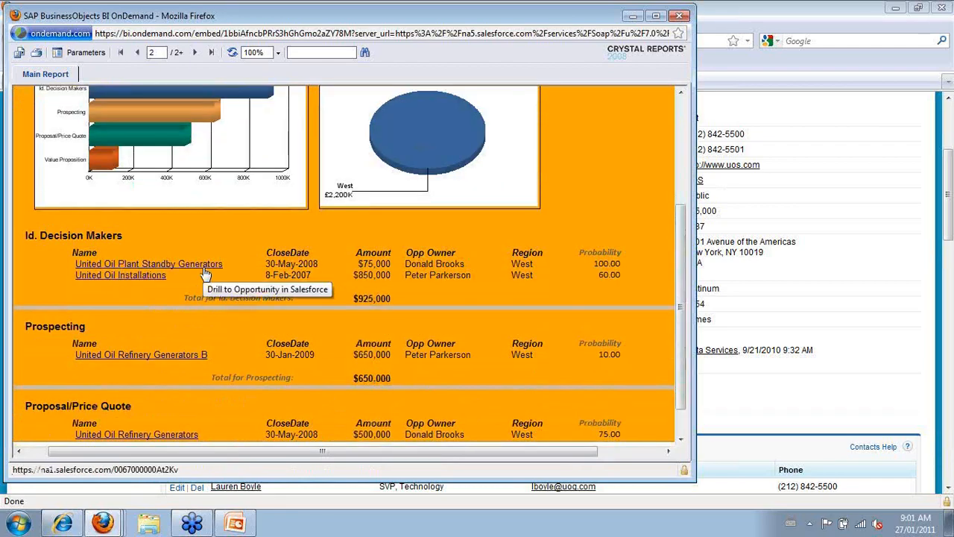
- Drill from the report to the United Oil Plant Standby Generators opportunity, set its amount to 175,000.00 and save it
click(208, 268)
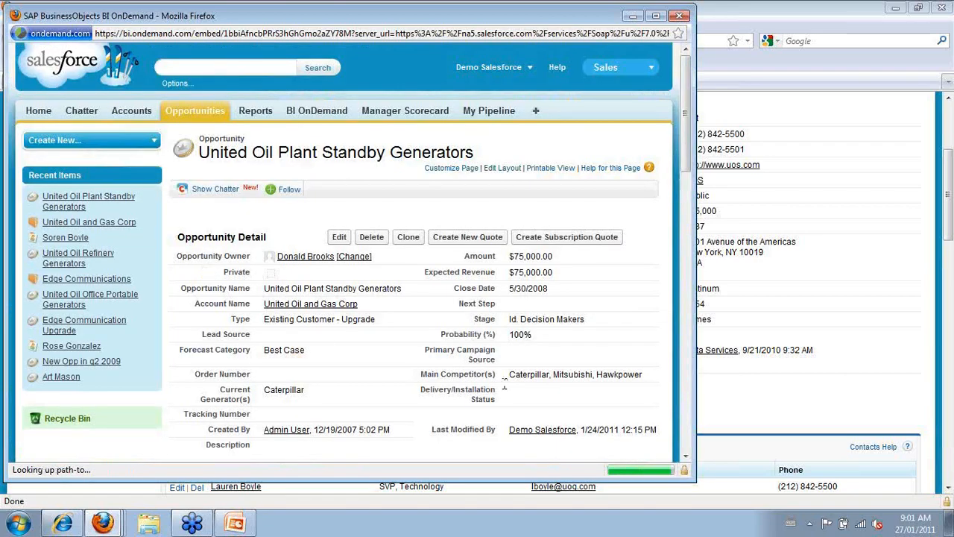
click(343, 250)
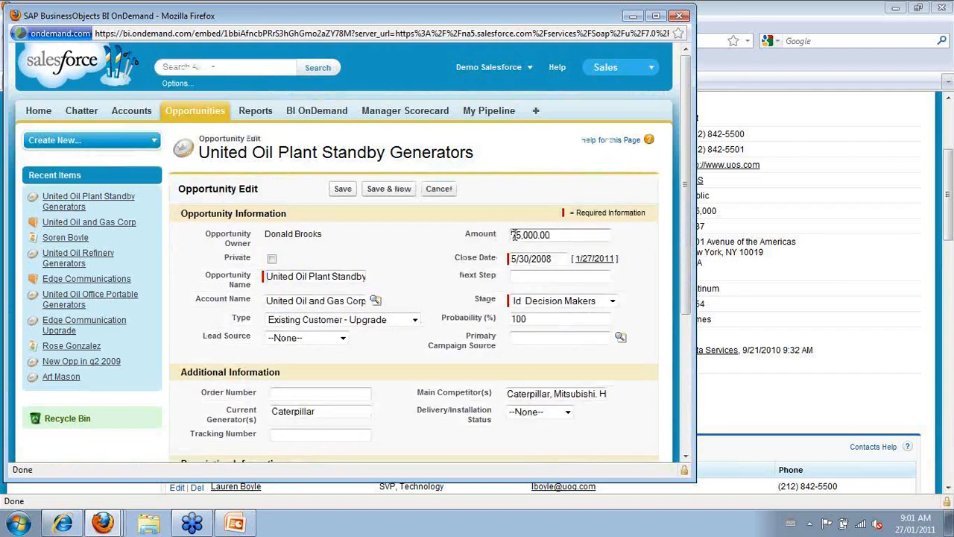
click(513, 235)
text(1)
click(341, 190)
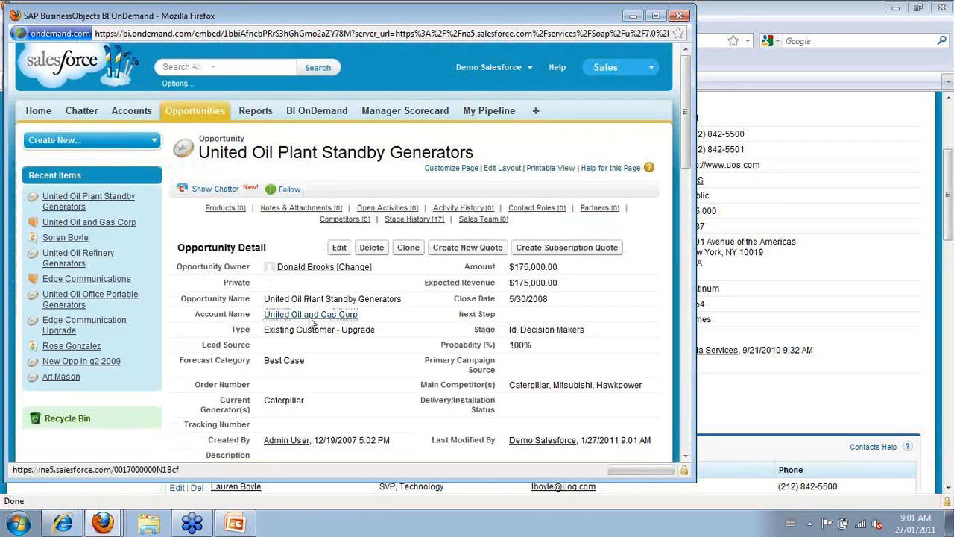
- Return to the United Oil and Gas Corp account, reopen its Account 360 report and view the open and closed opportunities
click(310, 318)
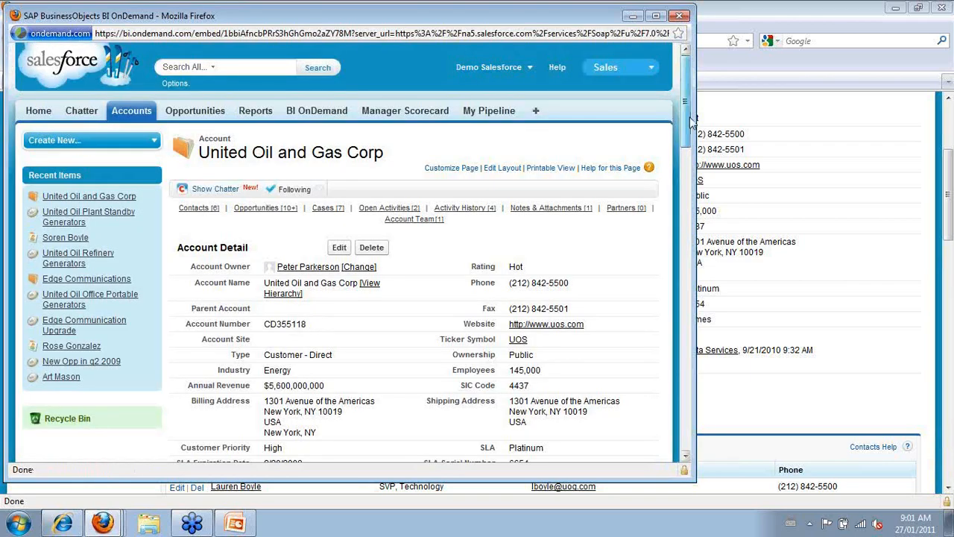
drag(690, 117, 689, 189)
click(298, 214)
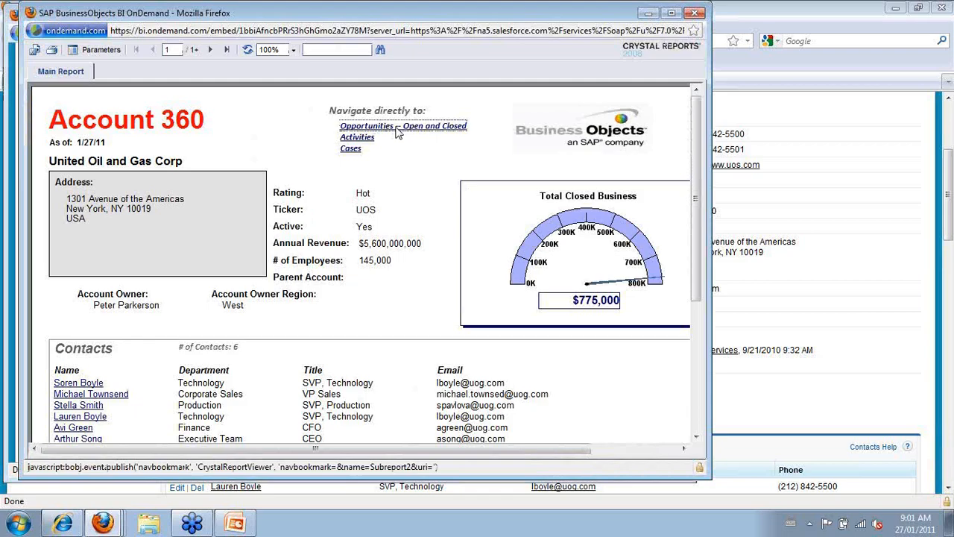
click(397, 128)
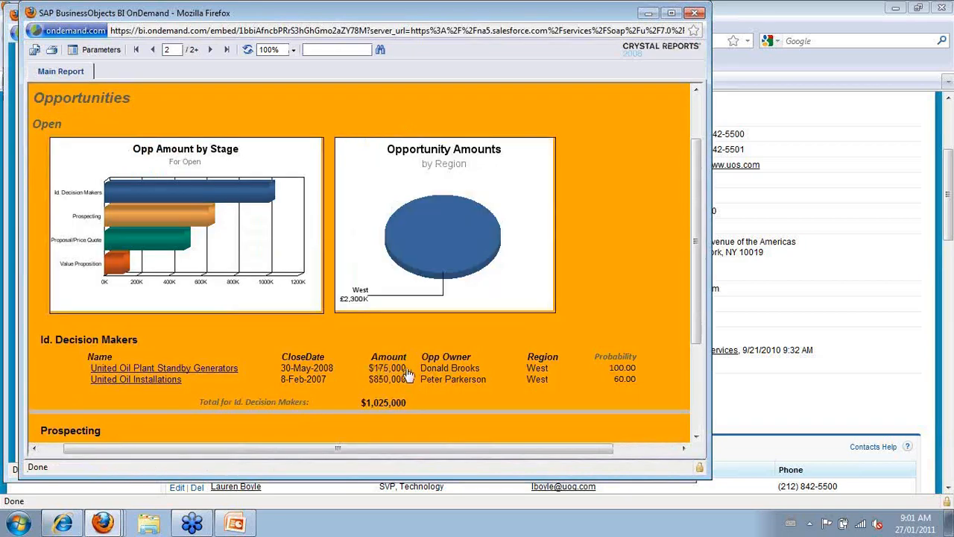